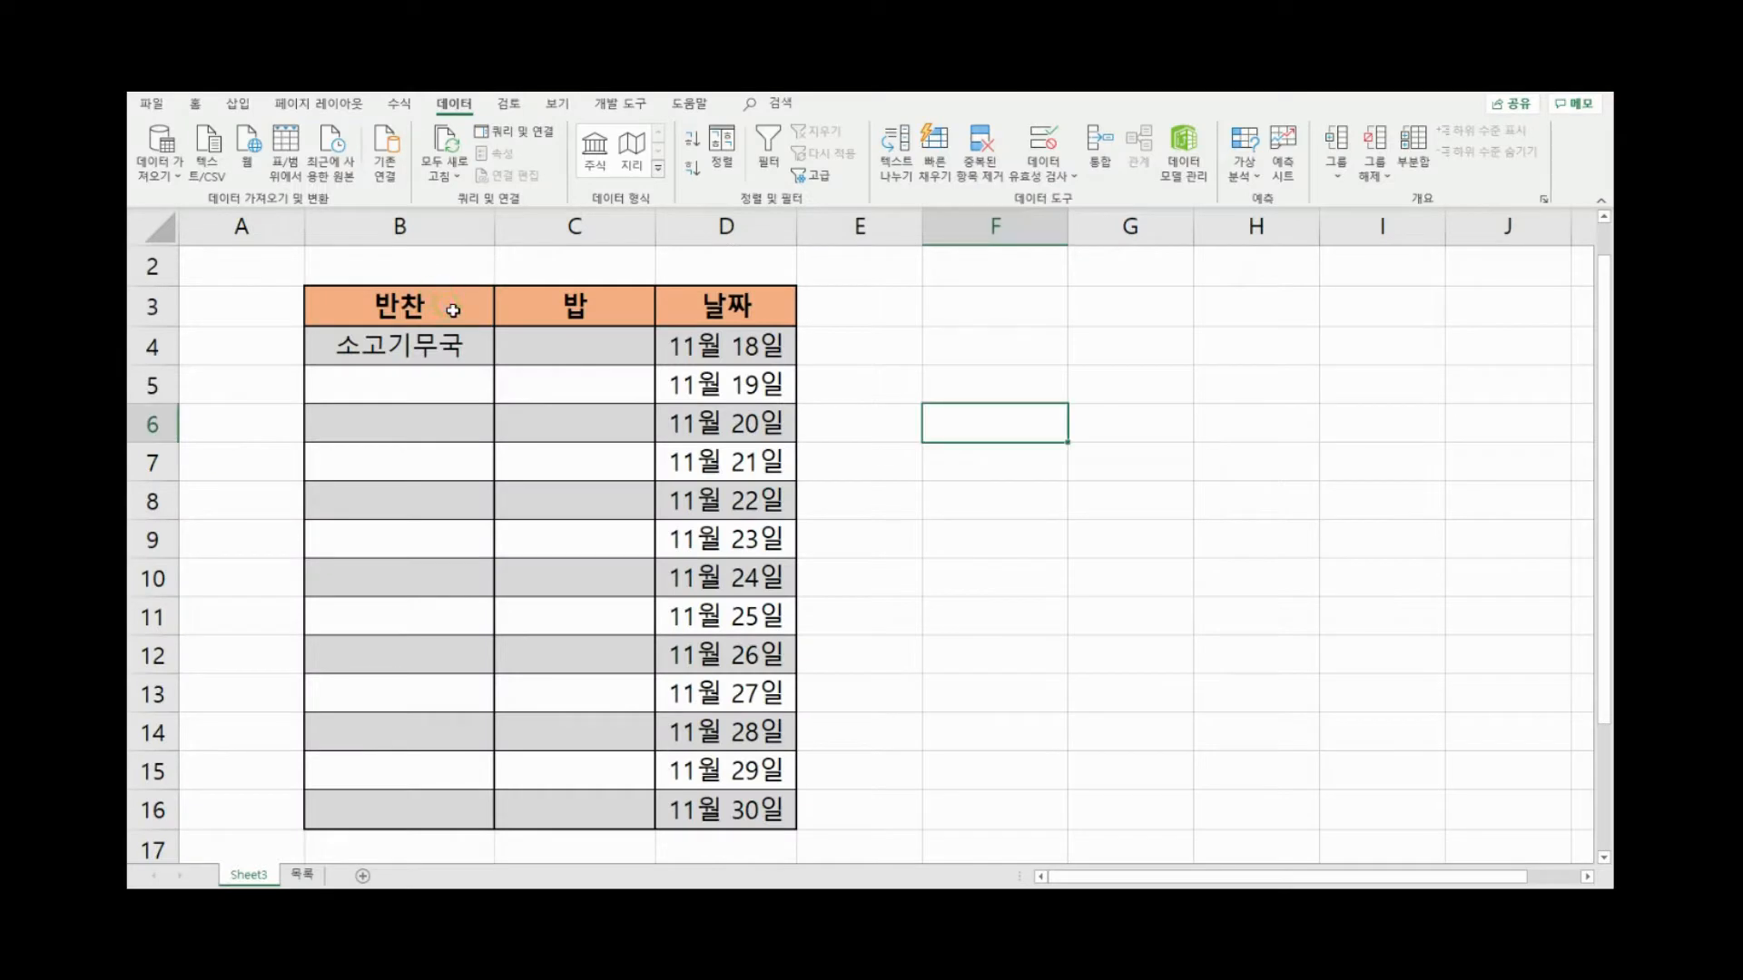
Choose 닭가슴살 from the dropdown list in cell B5 for the 11월 19일 side dish
left_click(423, 296)
left_click(442, 376)
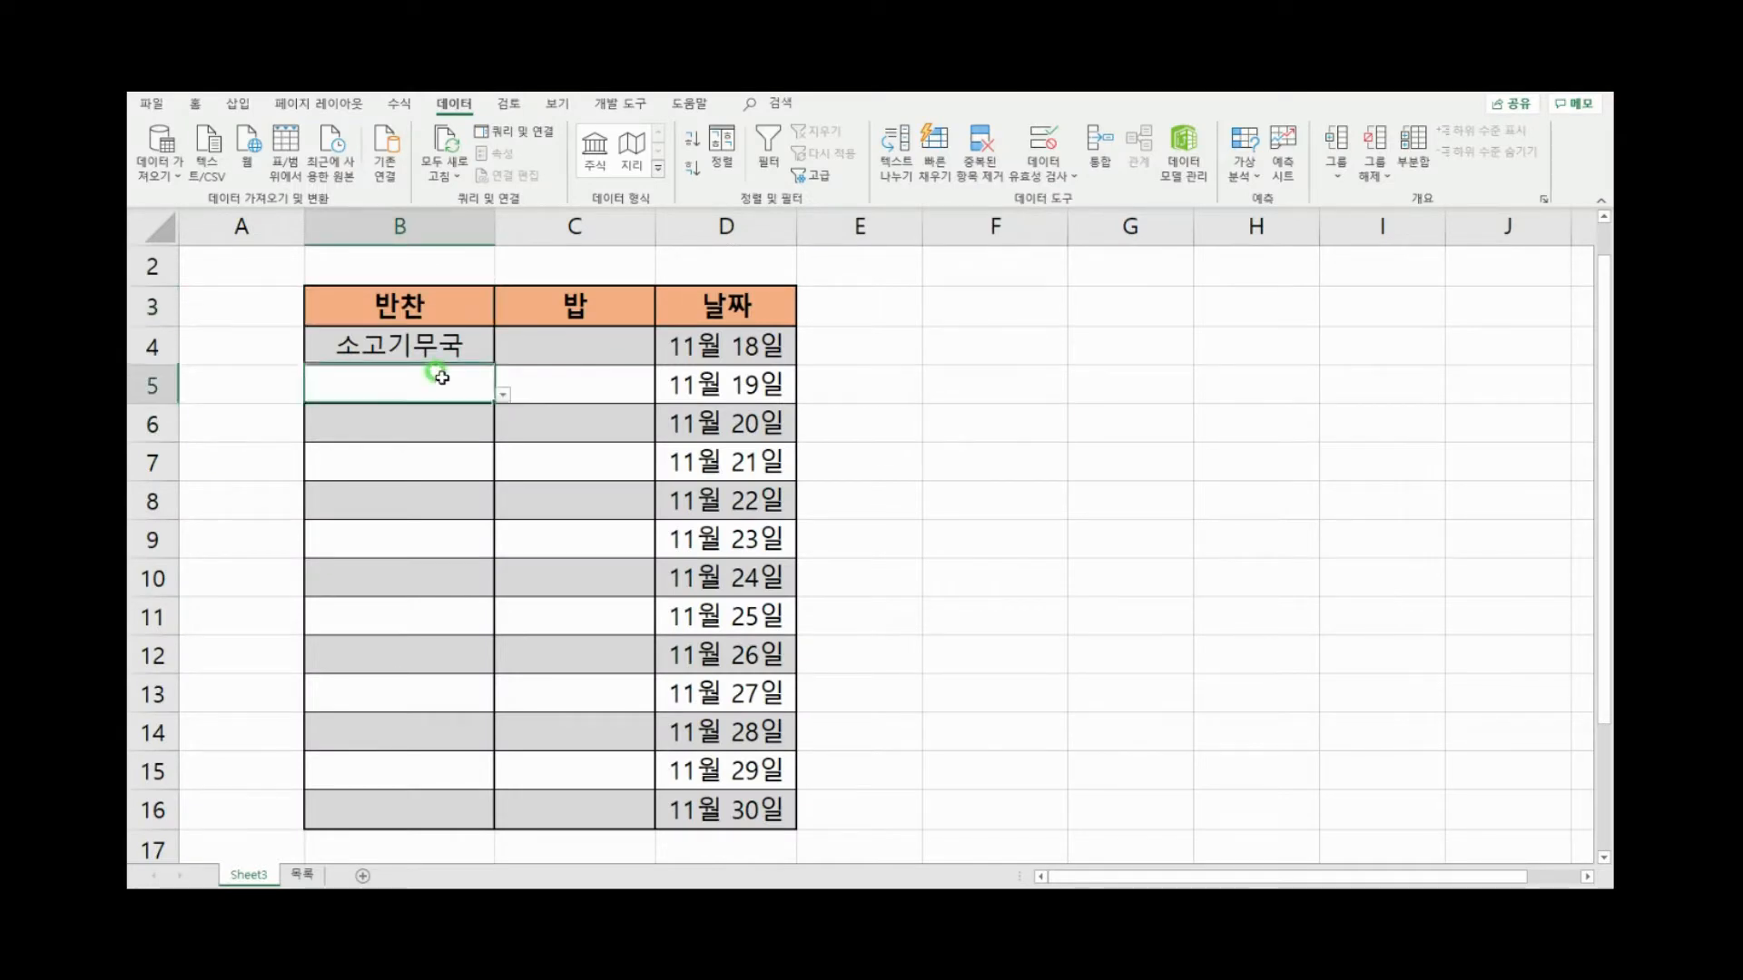
left_click(503, 395)
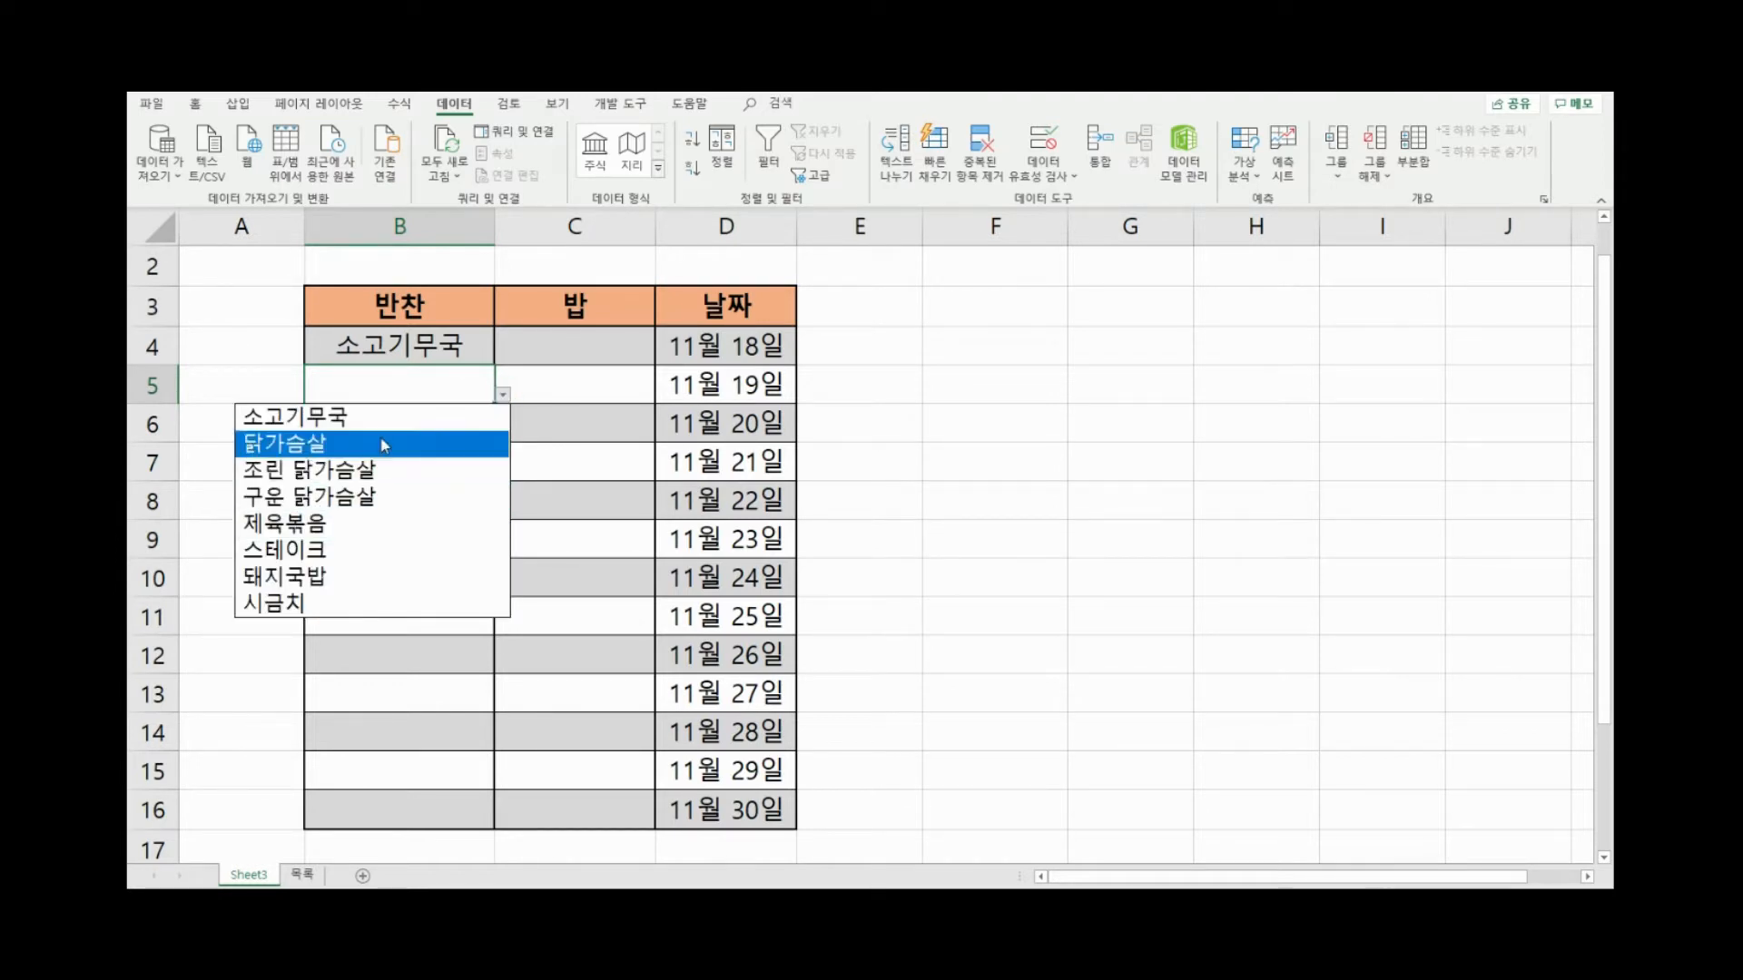
left_click(481, 443)
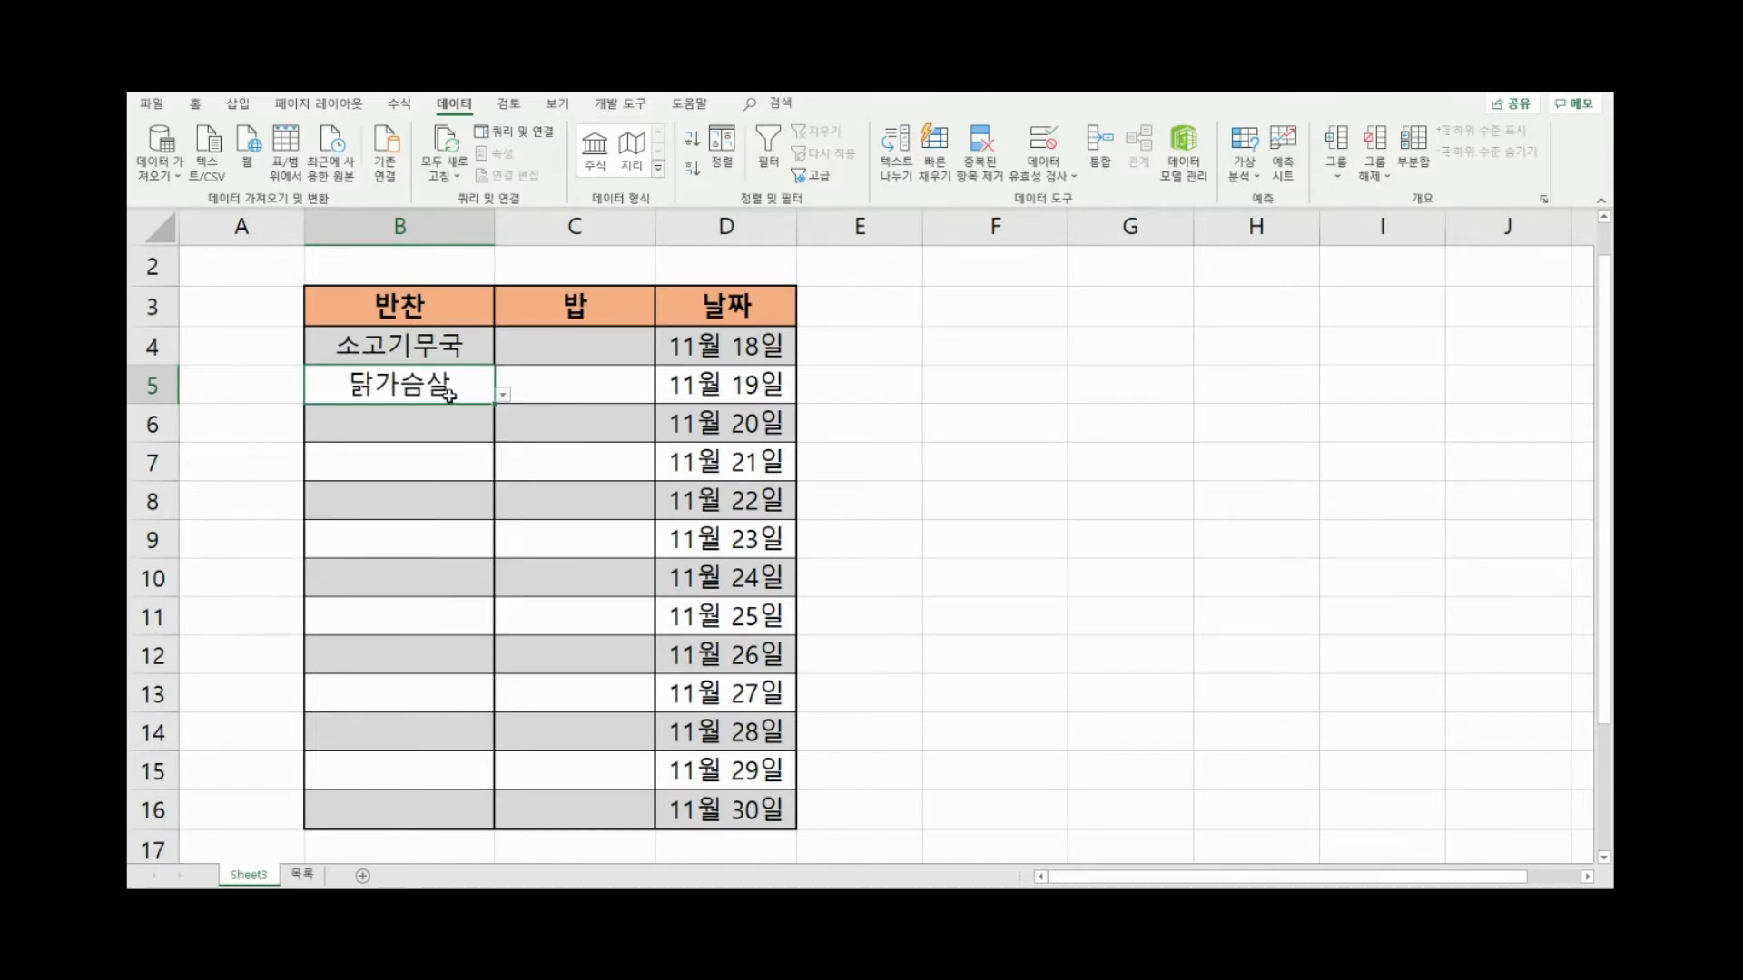
Enter the spelling variants 소고기무국, 소고기 무국 and 소고기뭇국 in cells F7, F8 and F9
left_click(984, 461)
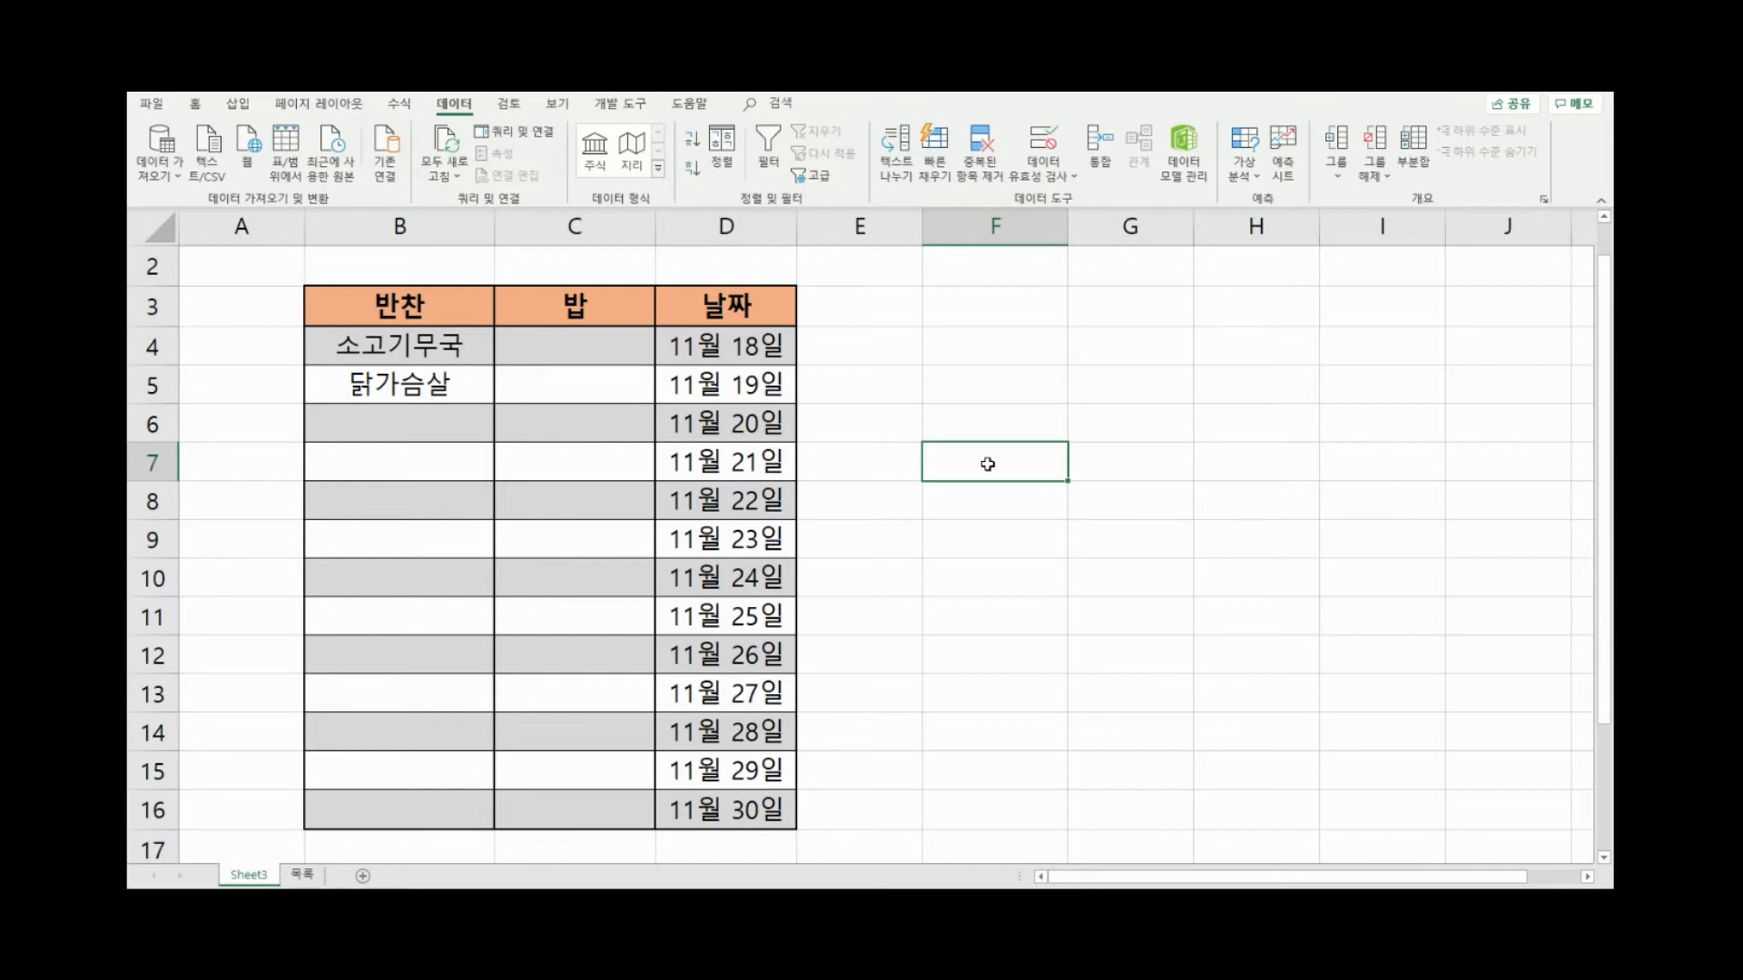
type("소고기")
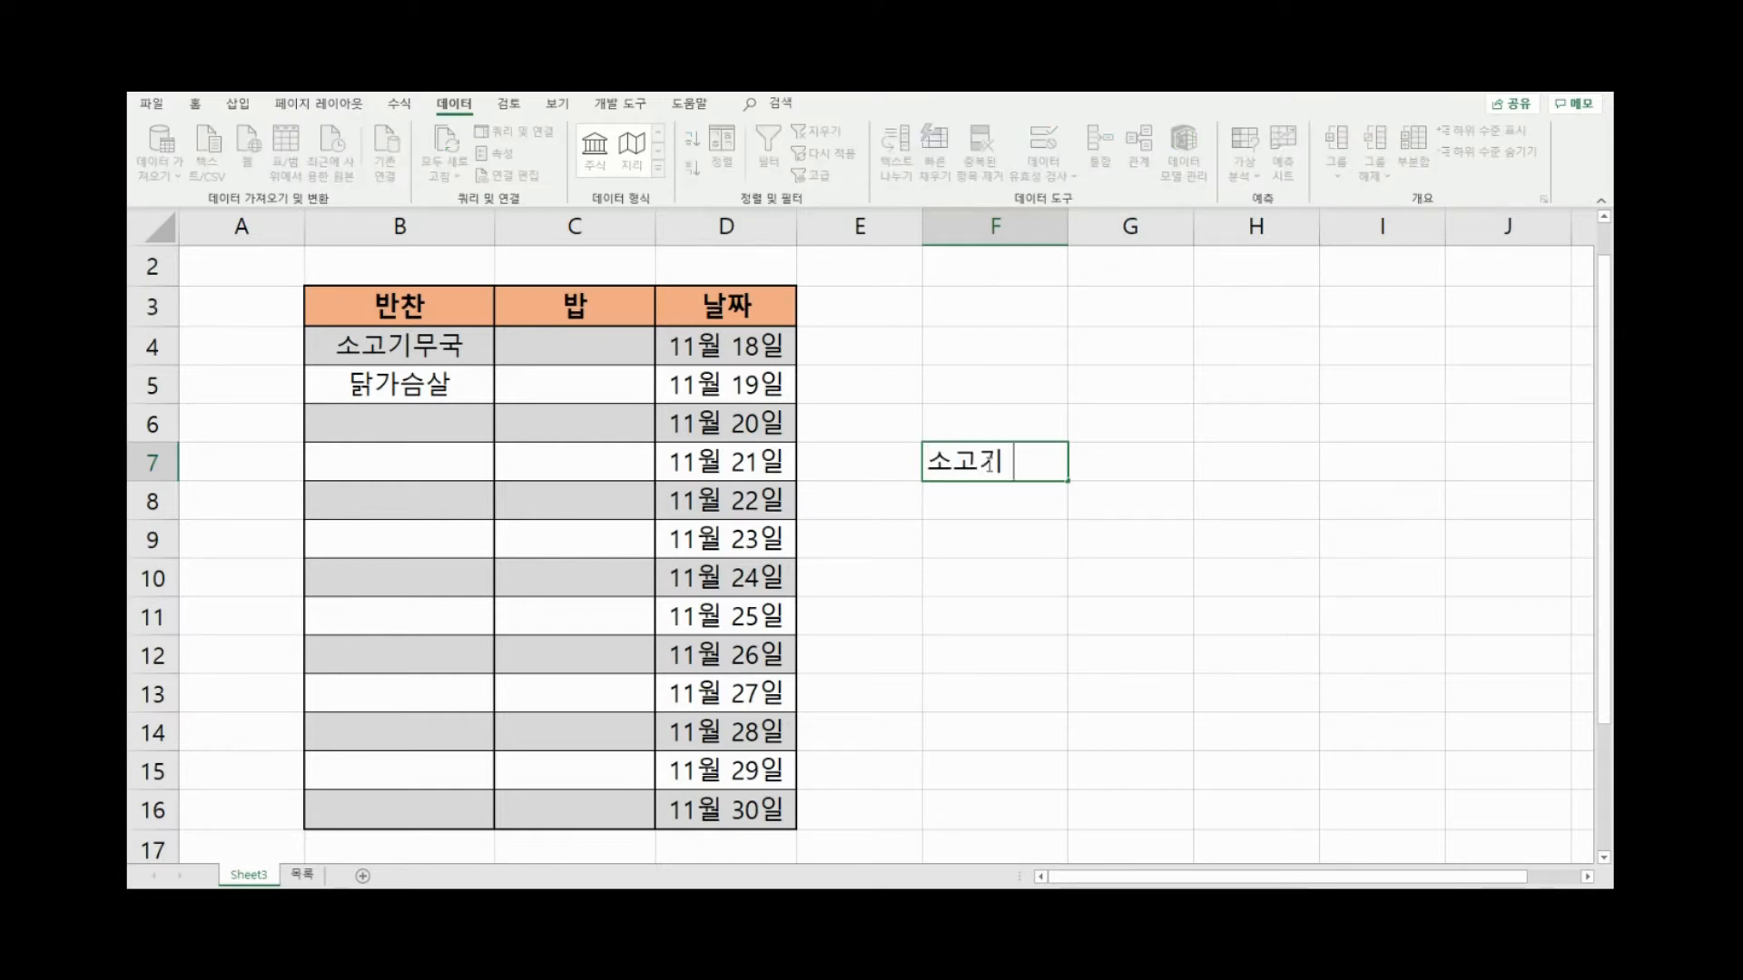
type(" ㅁㅜ국")
key("Return")
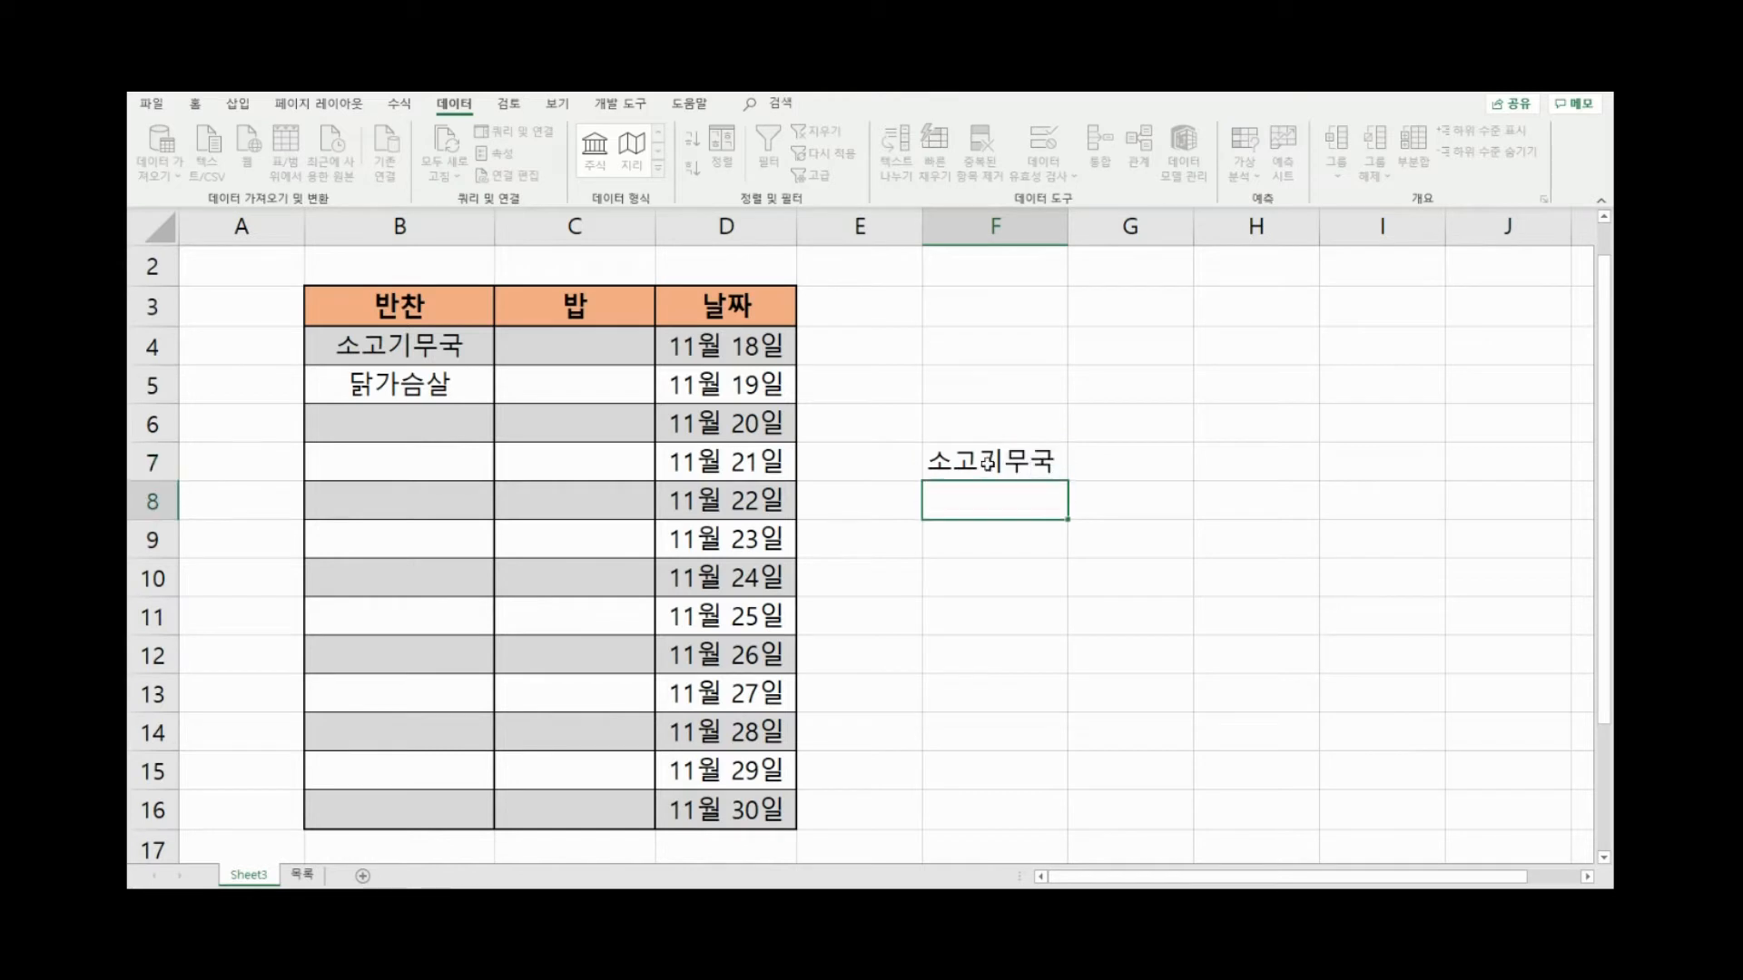
type("소고기 무국")
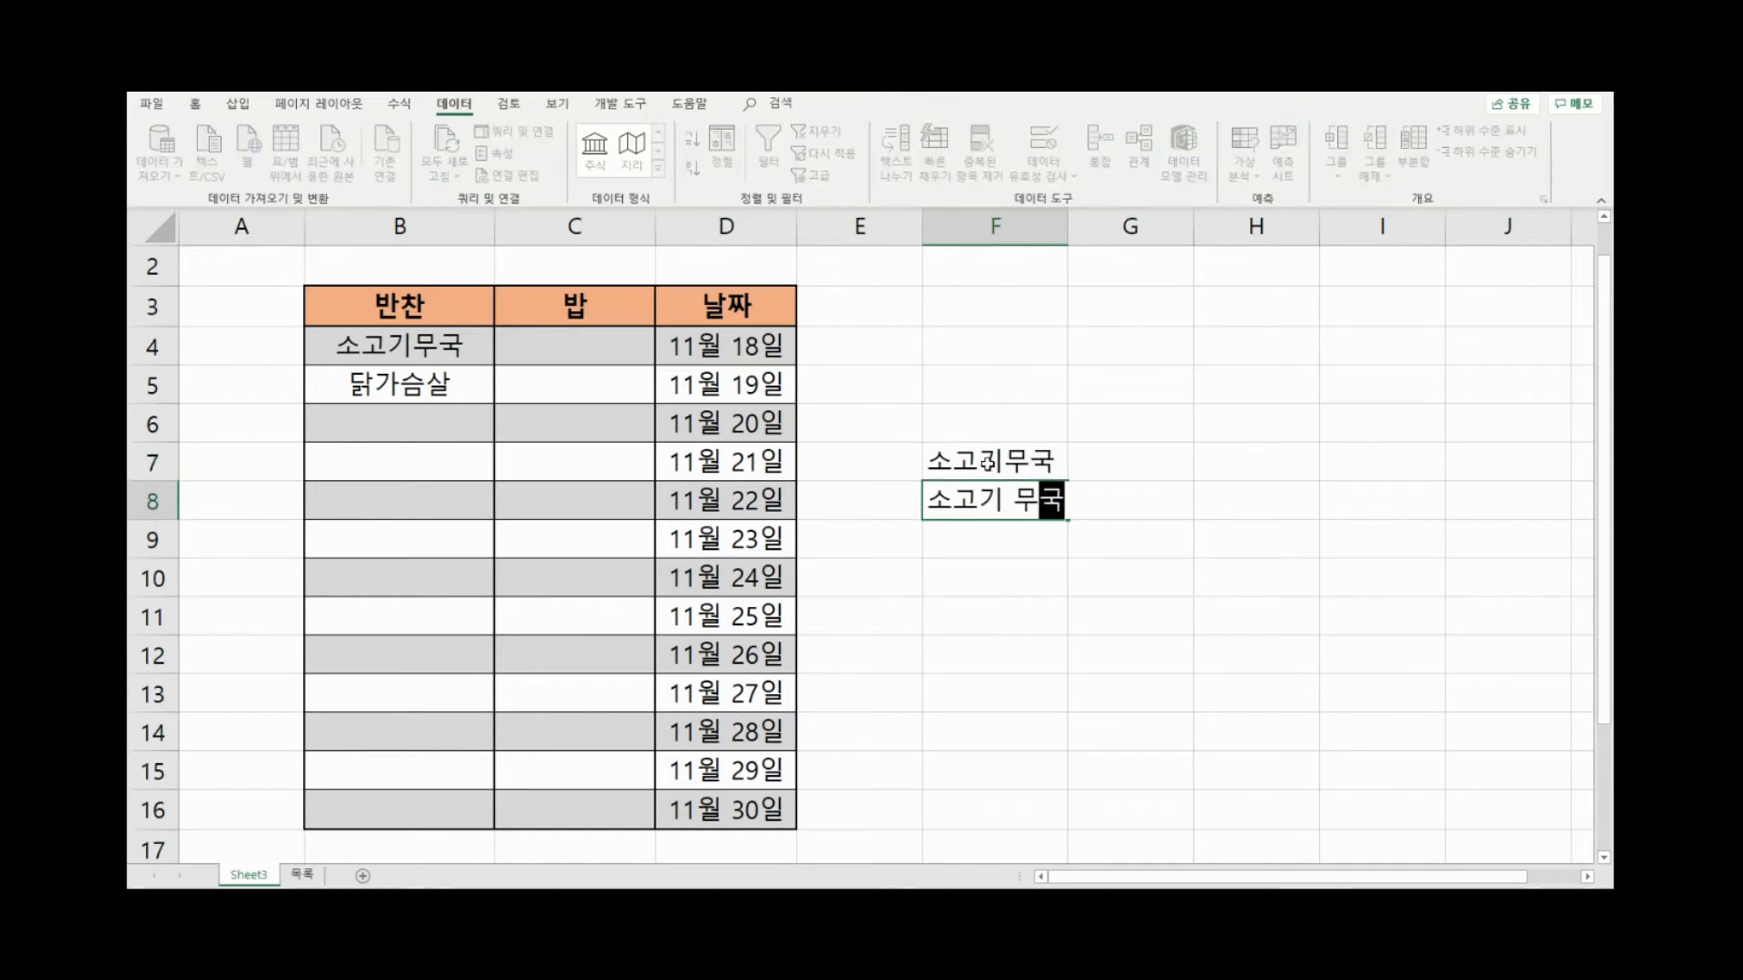
key("Return")
type("소고기")
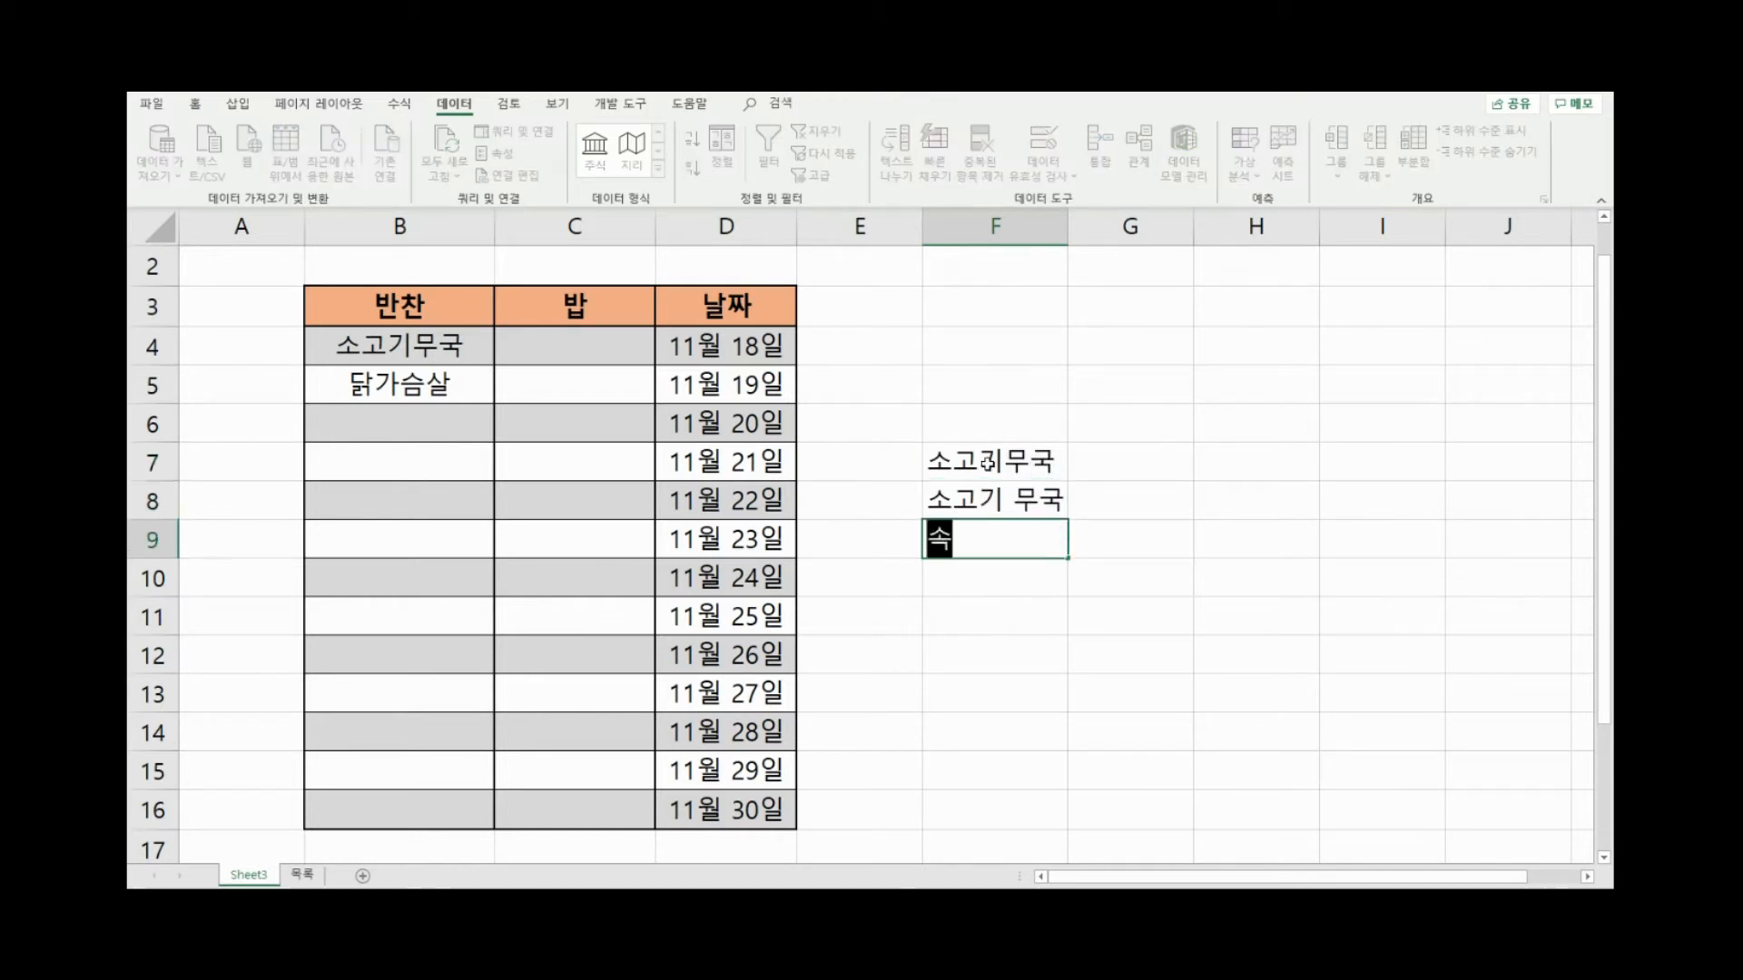
type("뭇국")
key("Return")
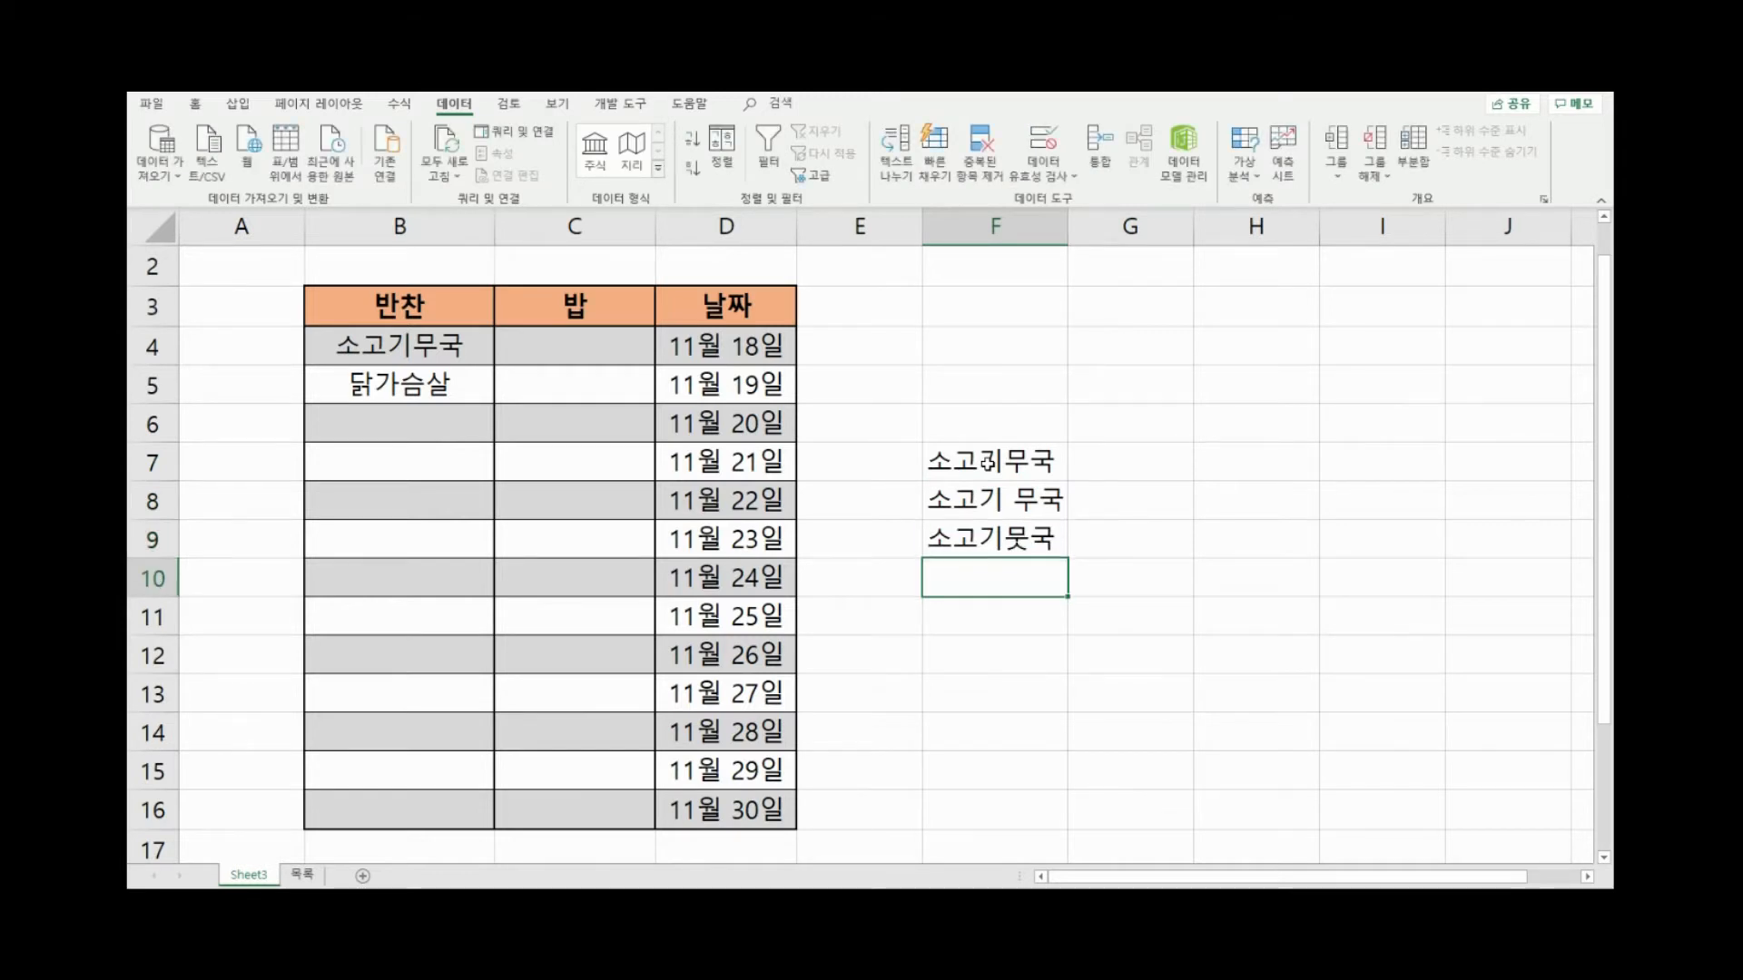
Number the three spelling variants 1, 2 and 3 in cells E7 to E9
left_click_drag(952, 461, 994, 543)
left_click(1015, 467)
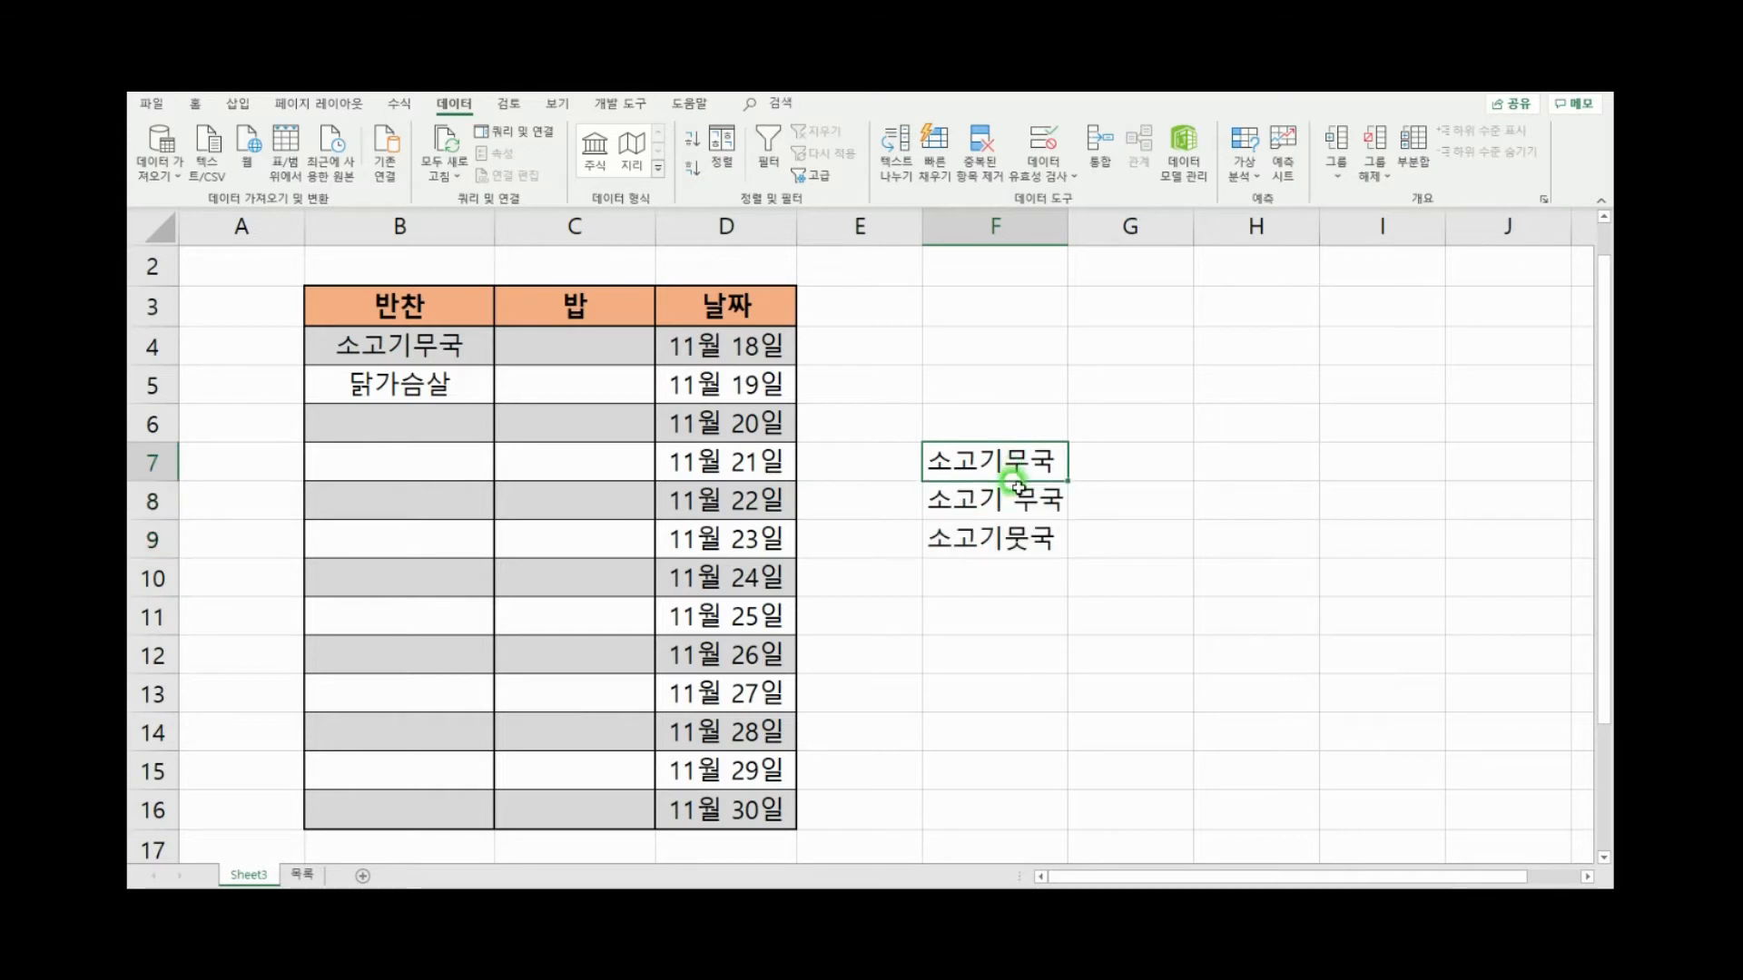
left_click(1012, 501)
left_click(1030, 544)
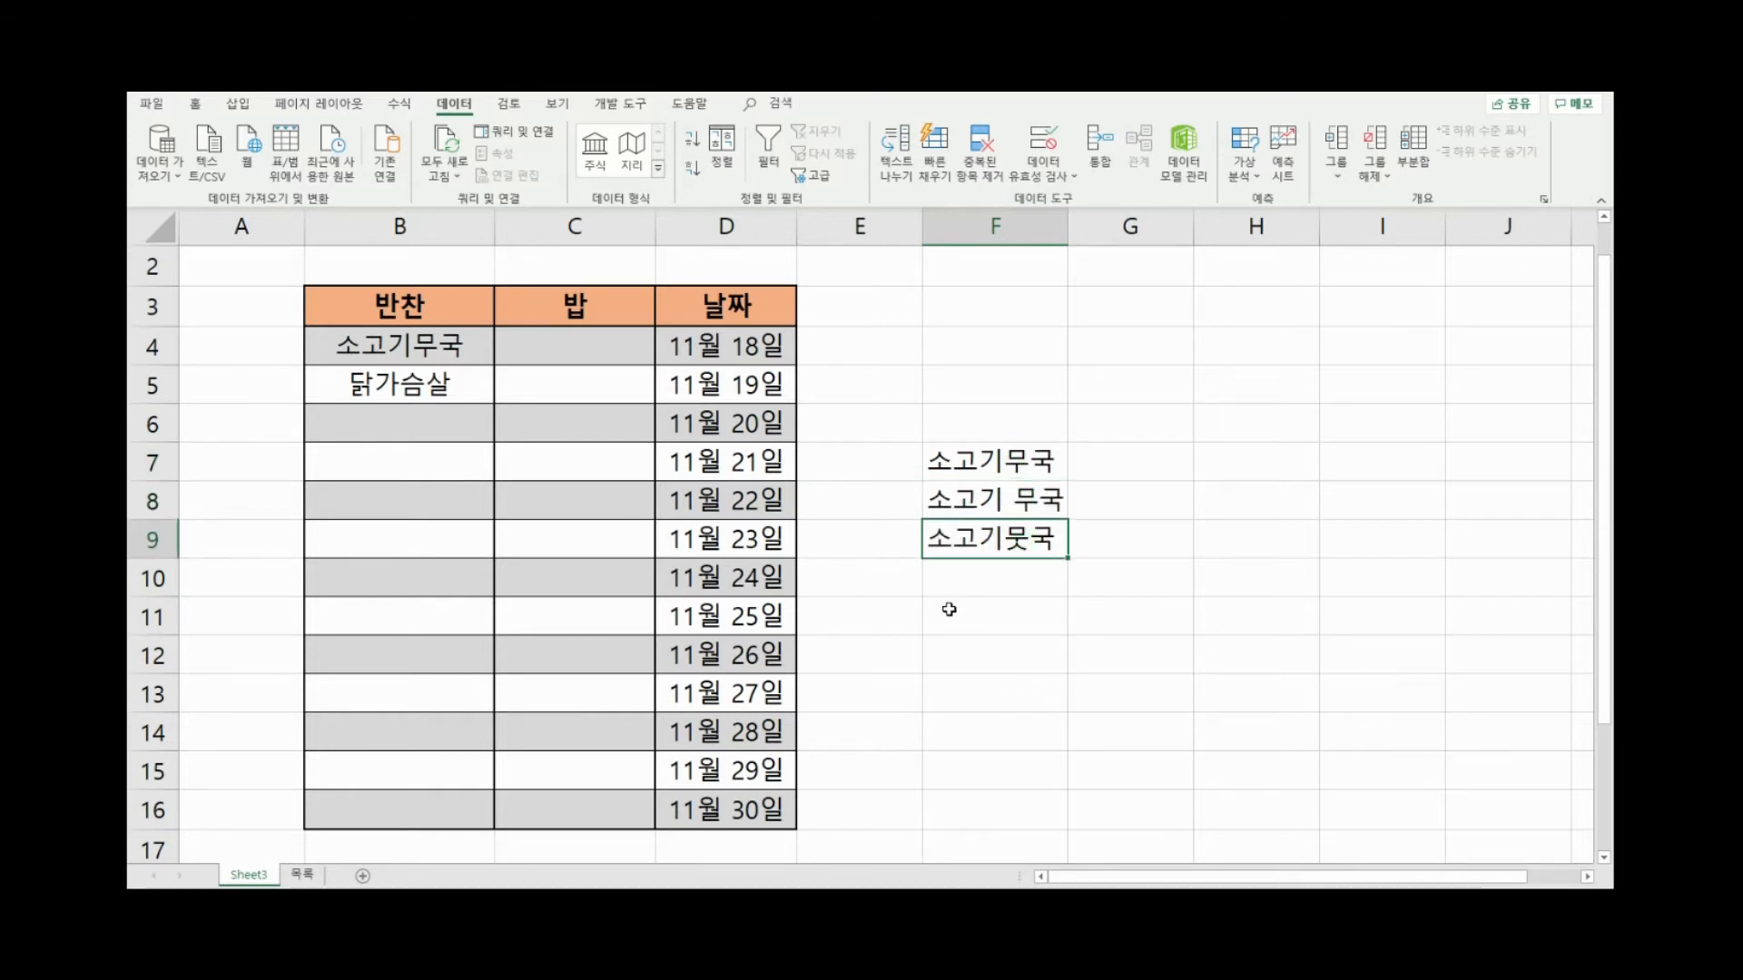
left_click_drag(978, 469, 1003, 531)
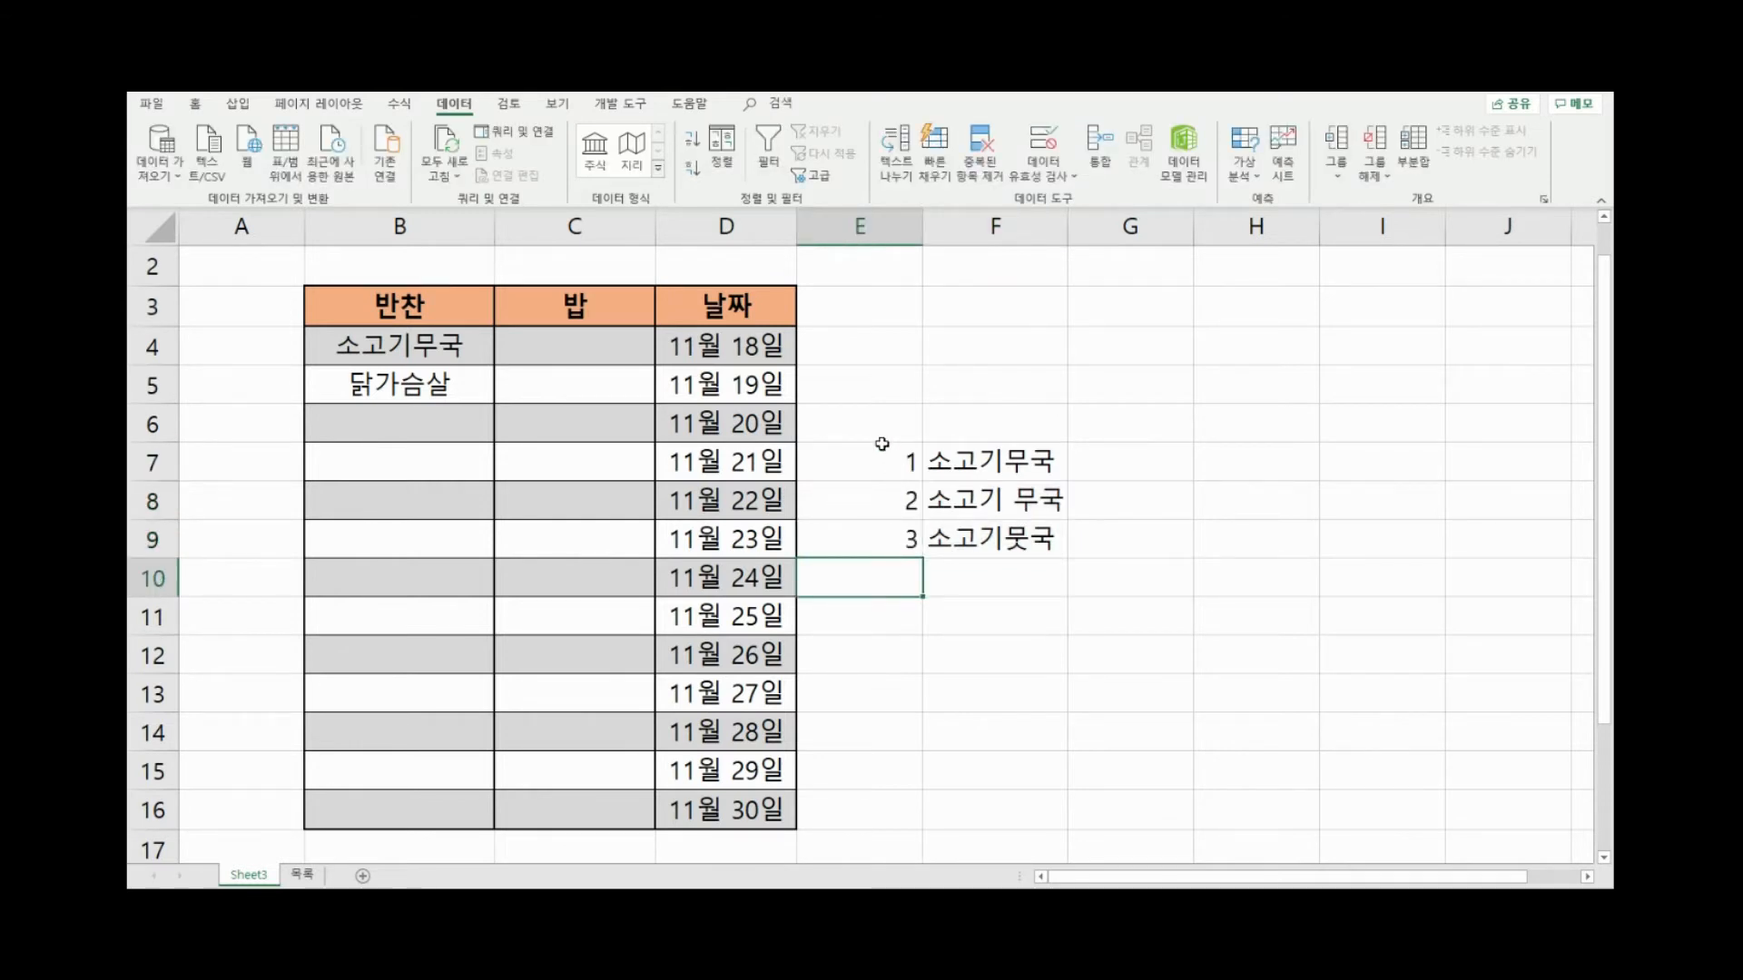
left_click_drag(880, 445, 998, 576)
left_click(998, 575)
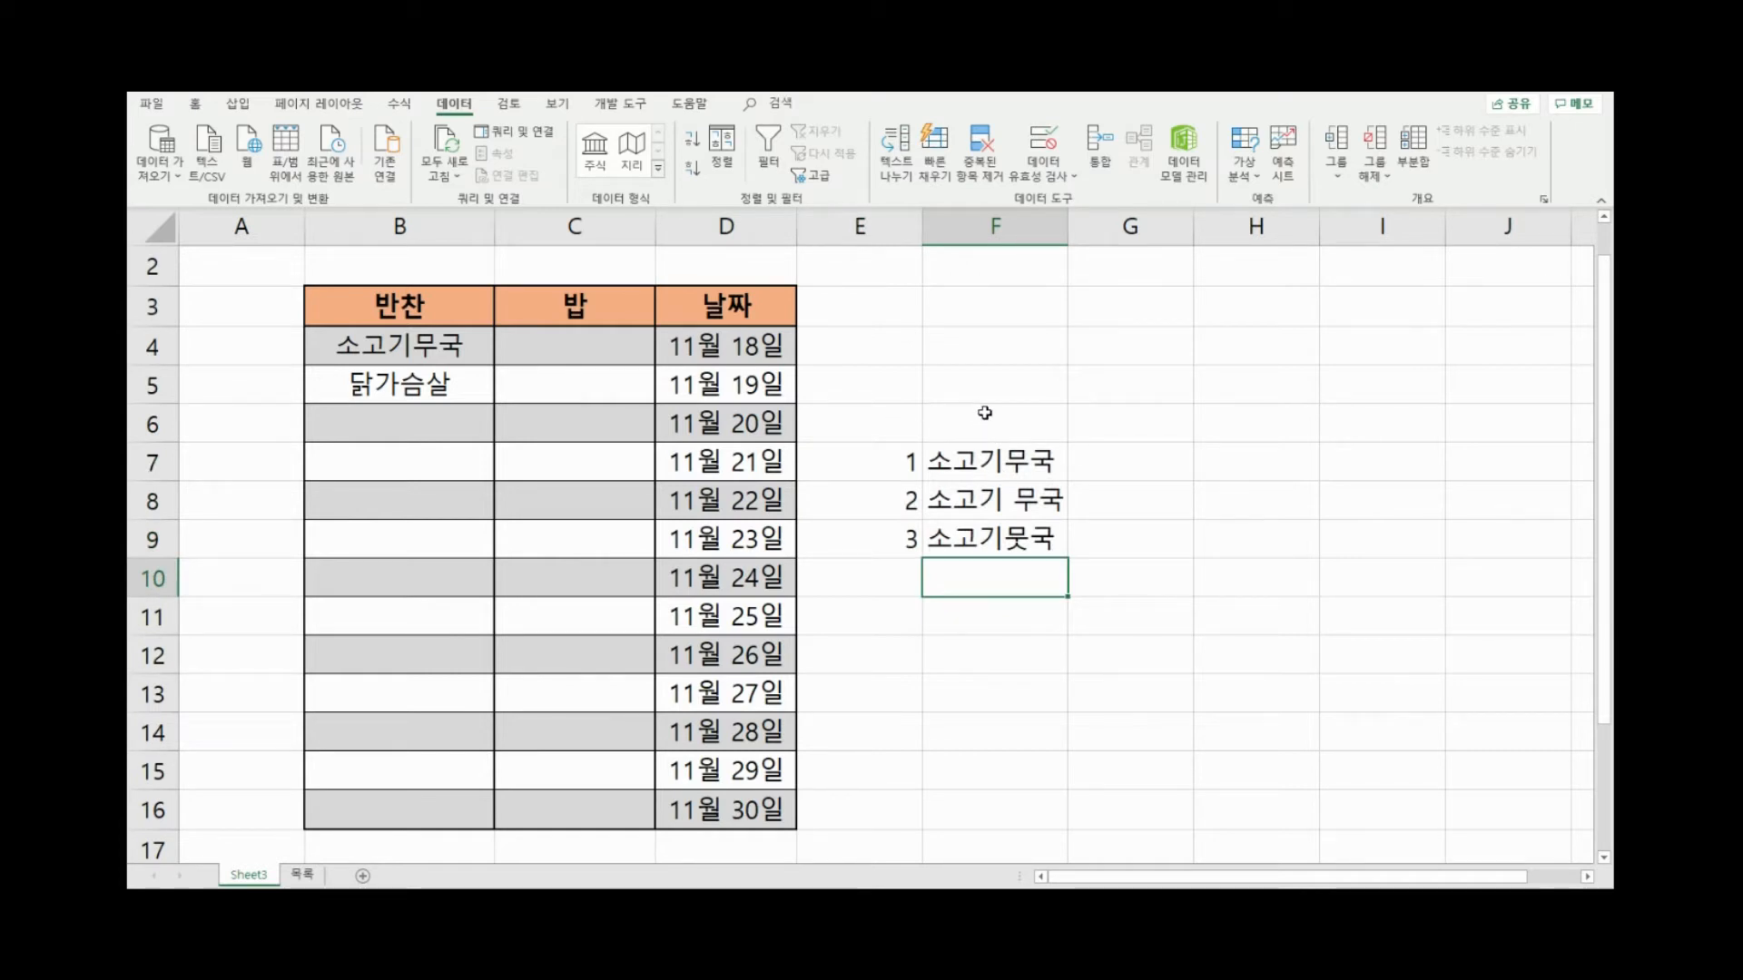
left_click_drag(702, 347, 726, 539)
left_click_drag(400, 346, 431, 508)
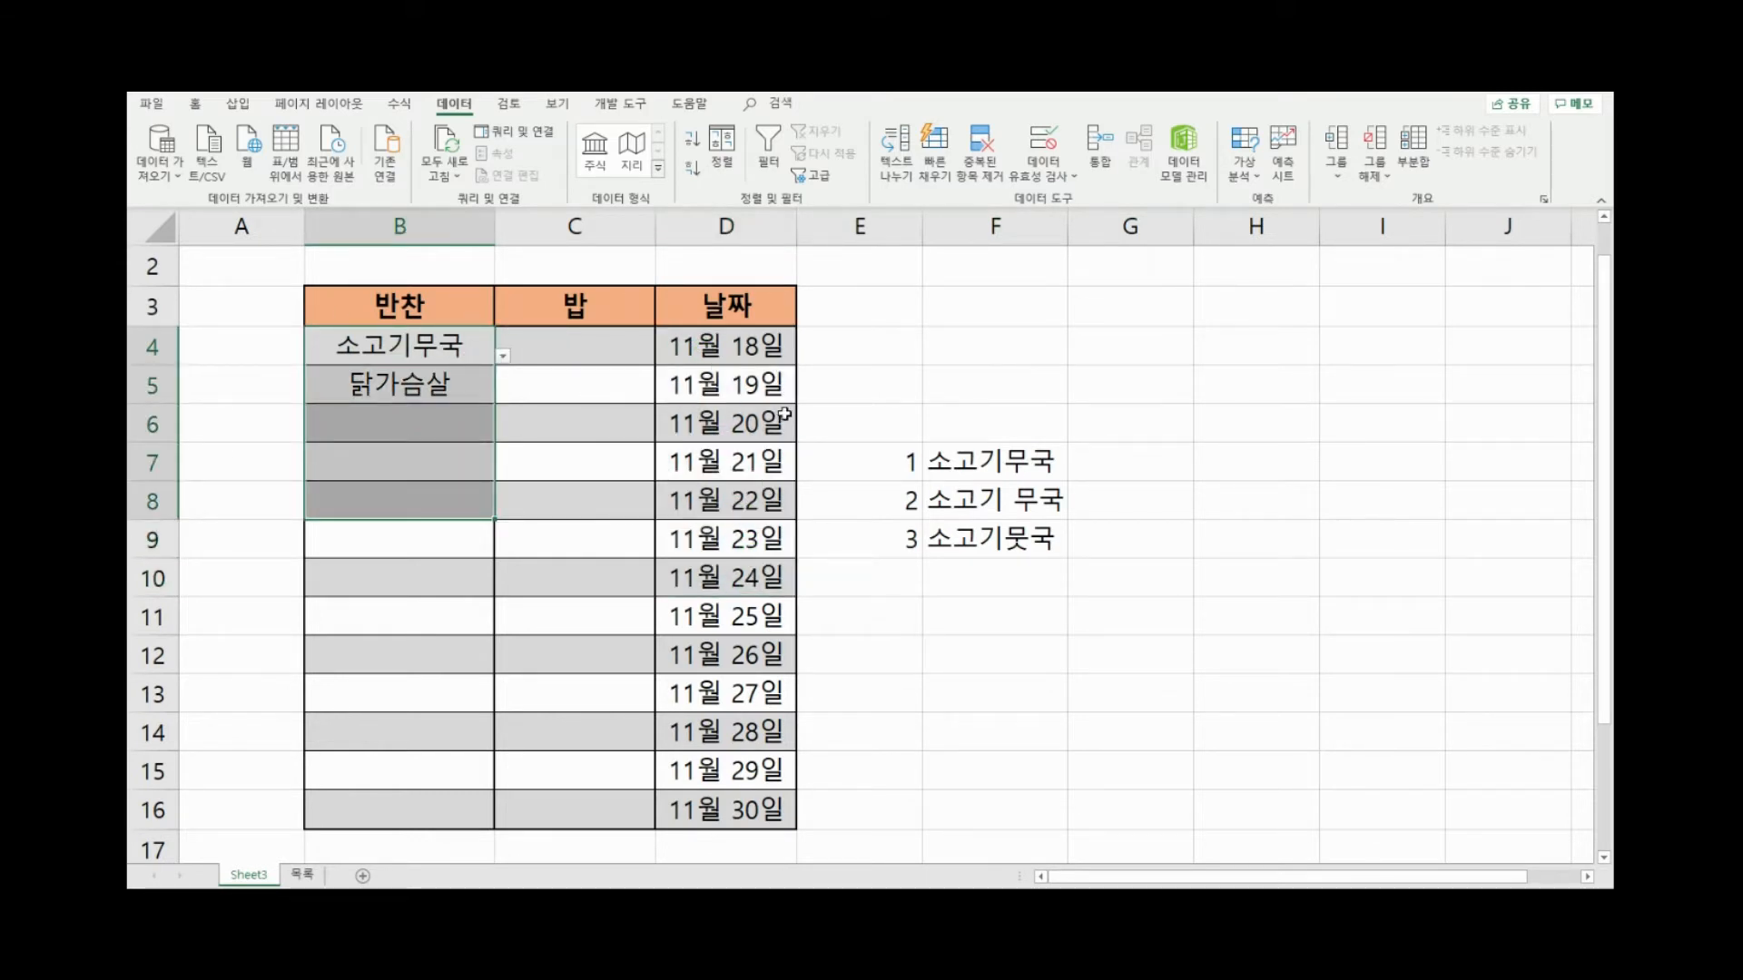
left_click_drag(1125, 383, 1184, 555)
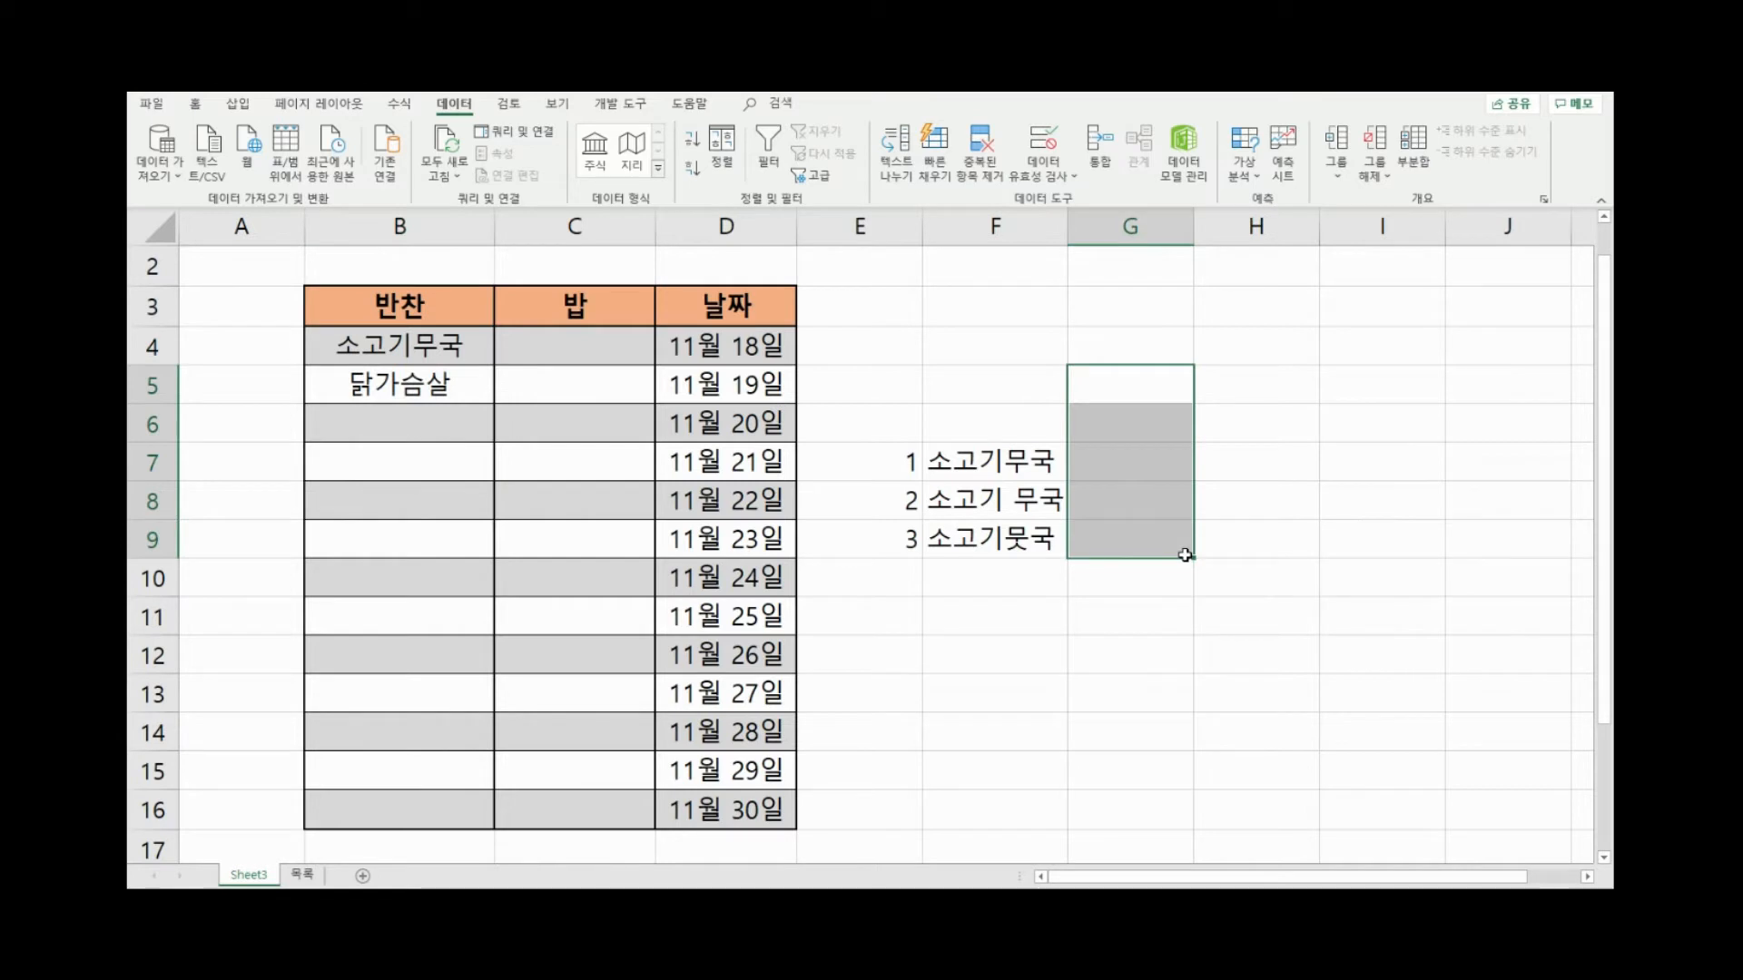
left_click_drag(740, 343, 743, 558)
Enter 소고기무국 in cell H6 beside the spelling variants
left_click(1227, 504)
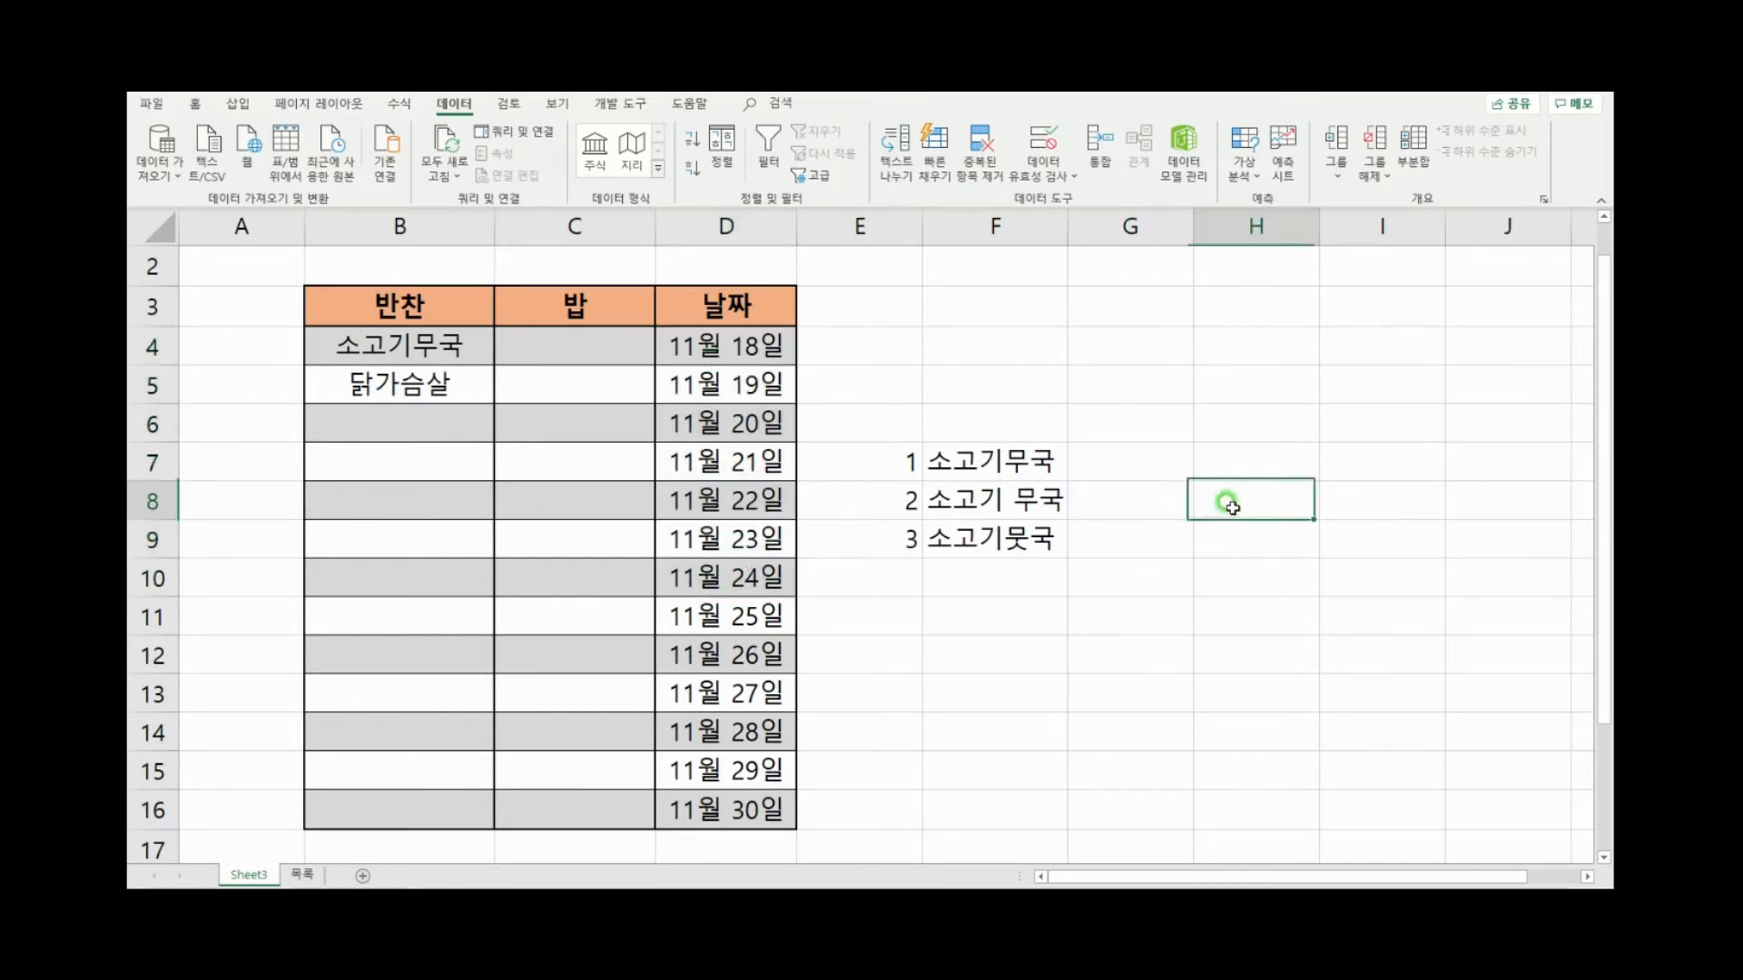
left_click(1213, 464)
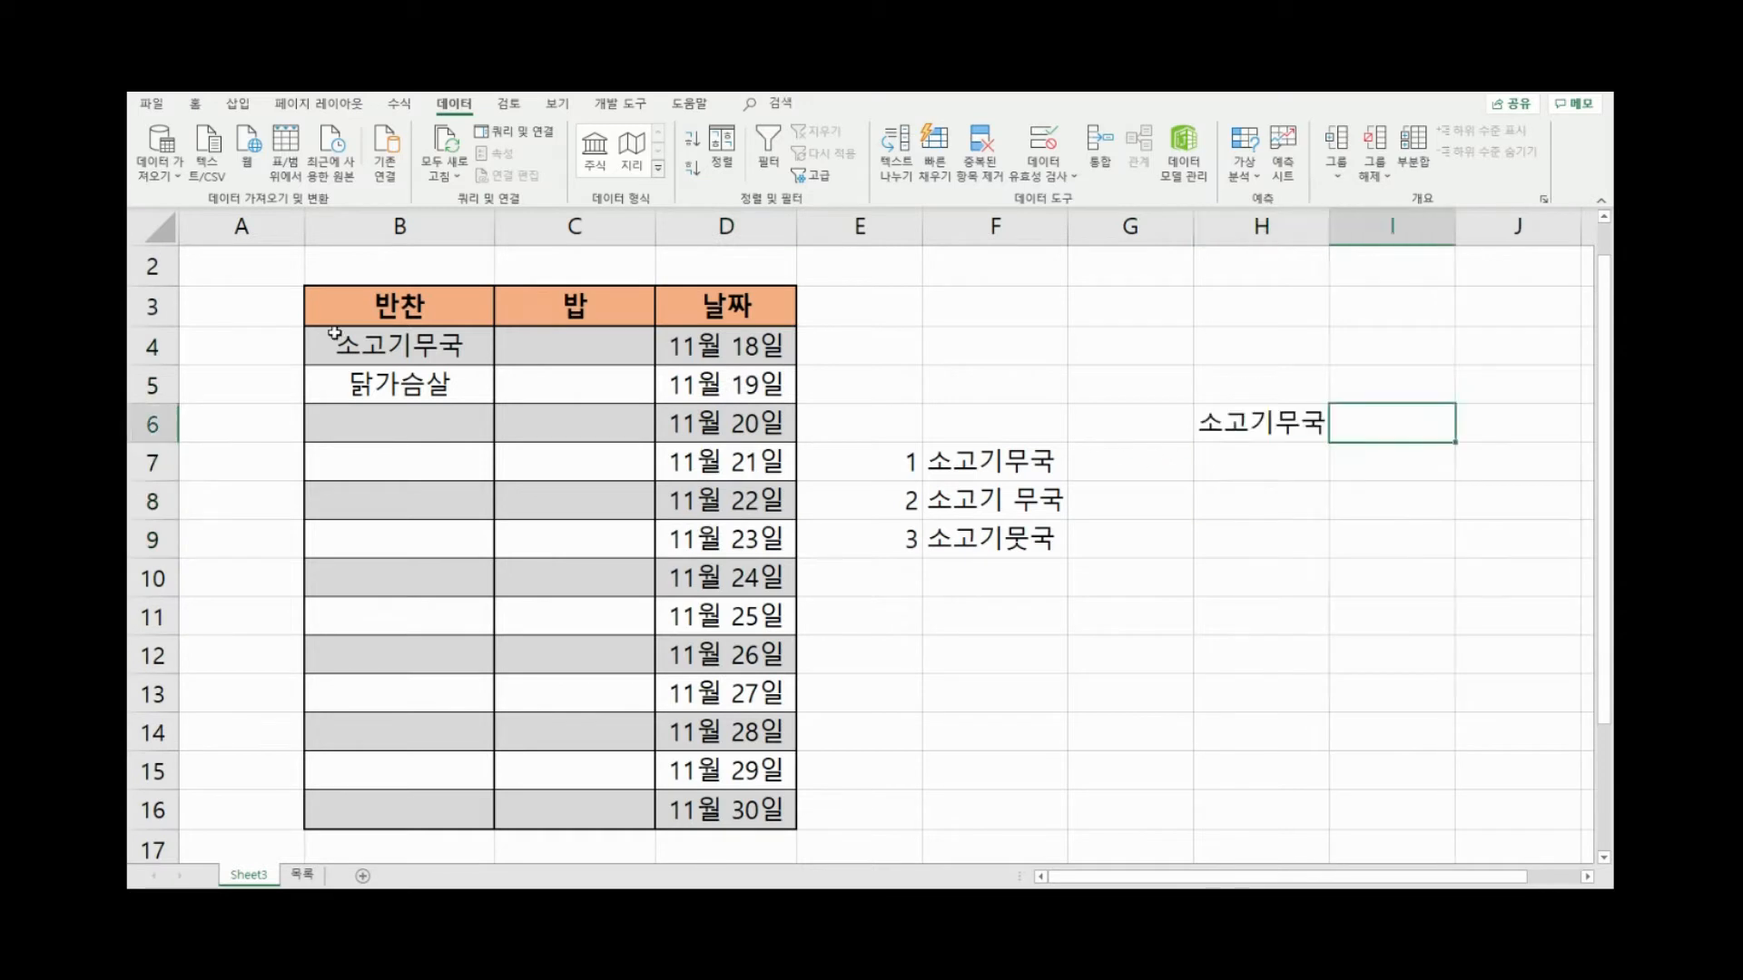
left_click_drag(384, 348, 391, 504)
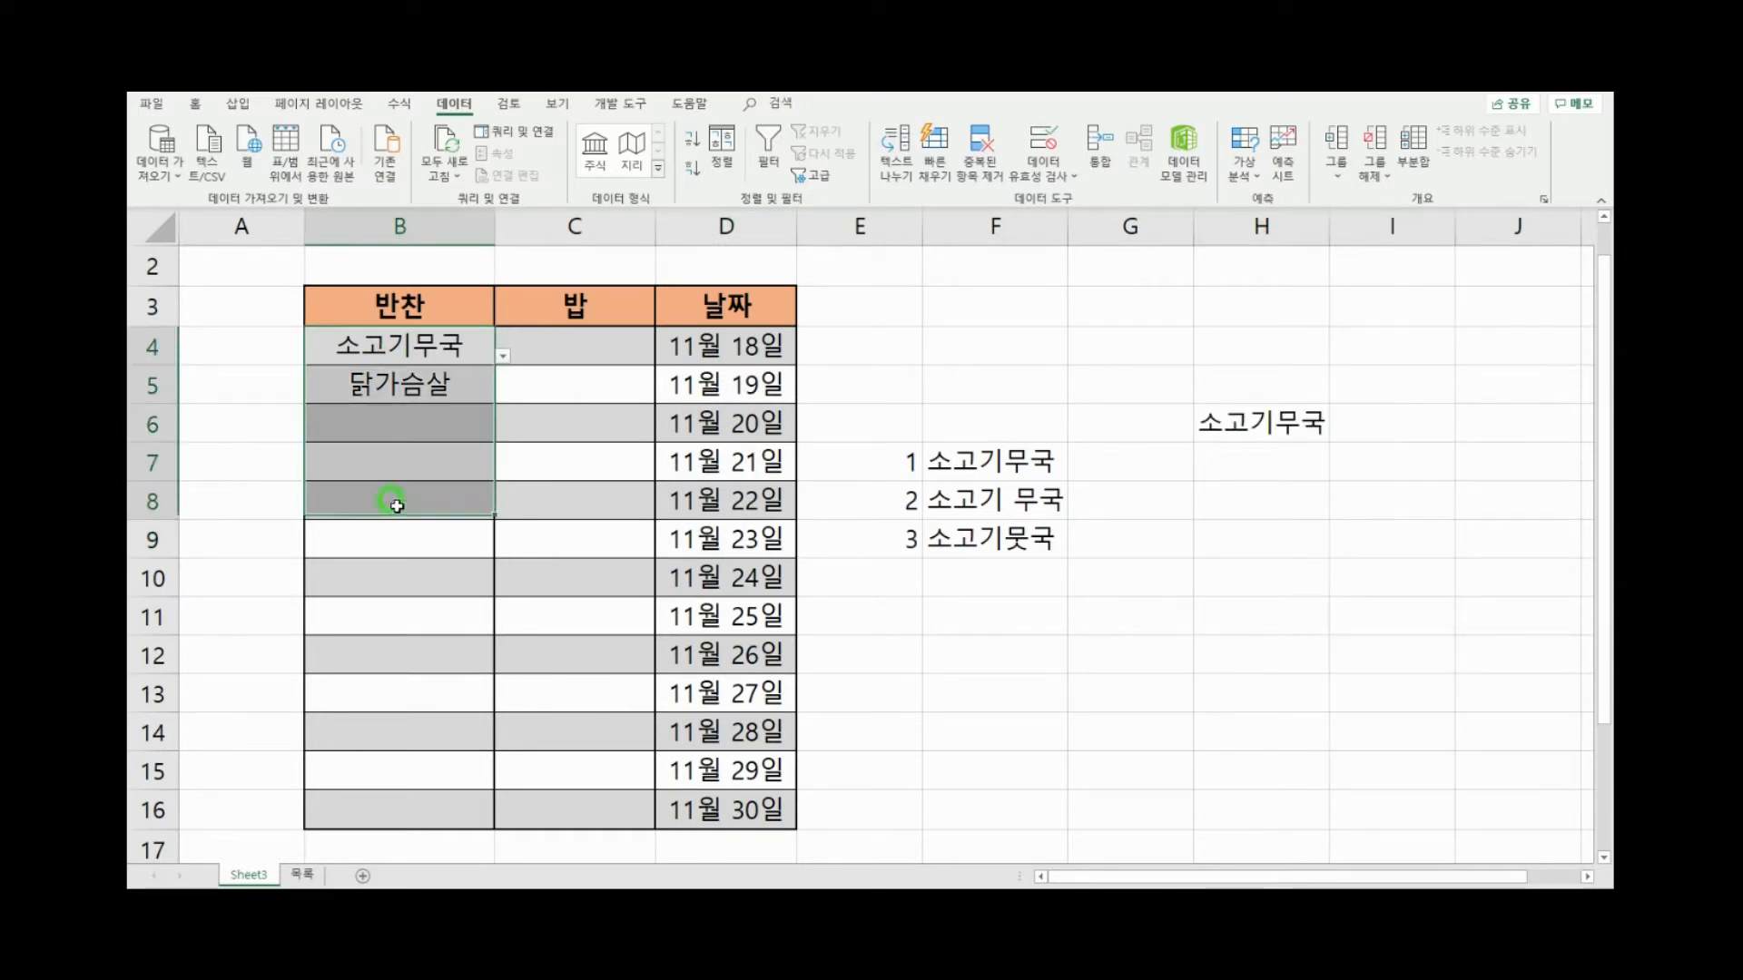
left_click_drag(1035, 308, 1004, 342)
left_click(1008, 377)
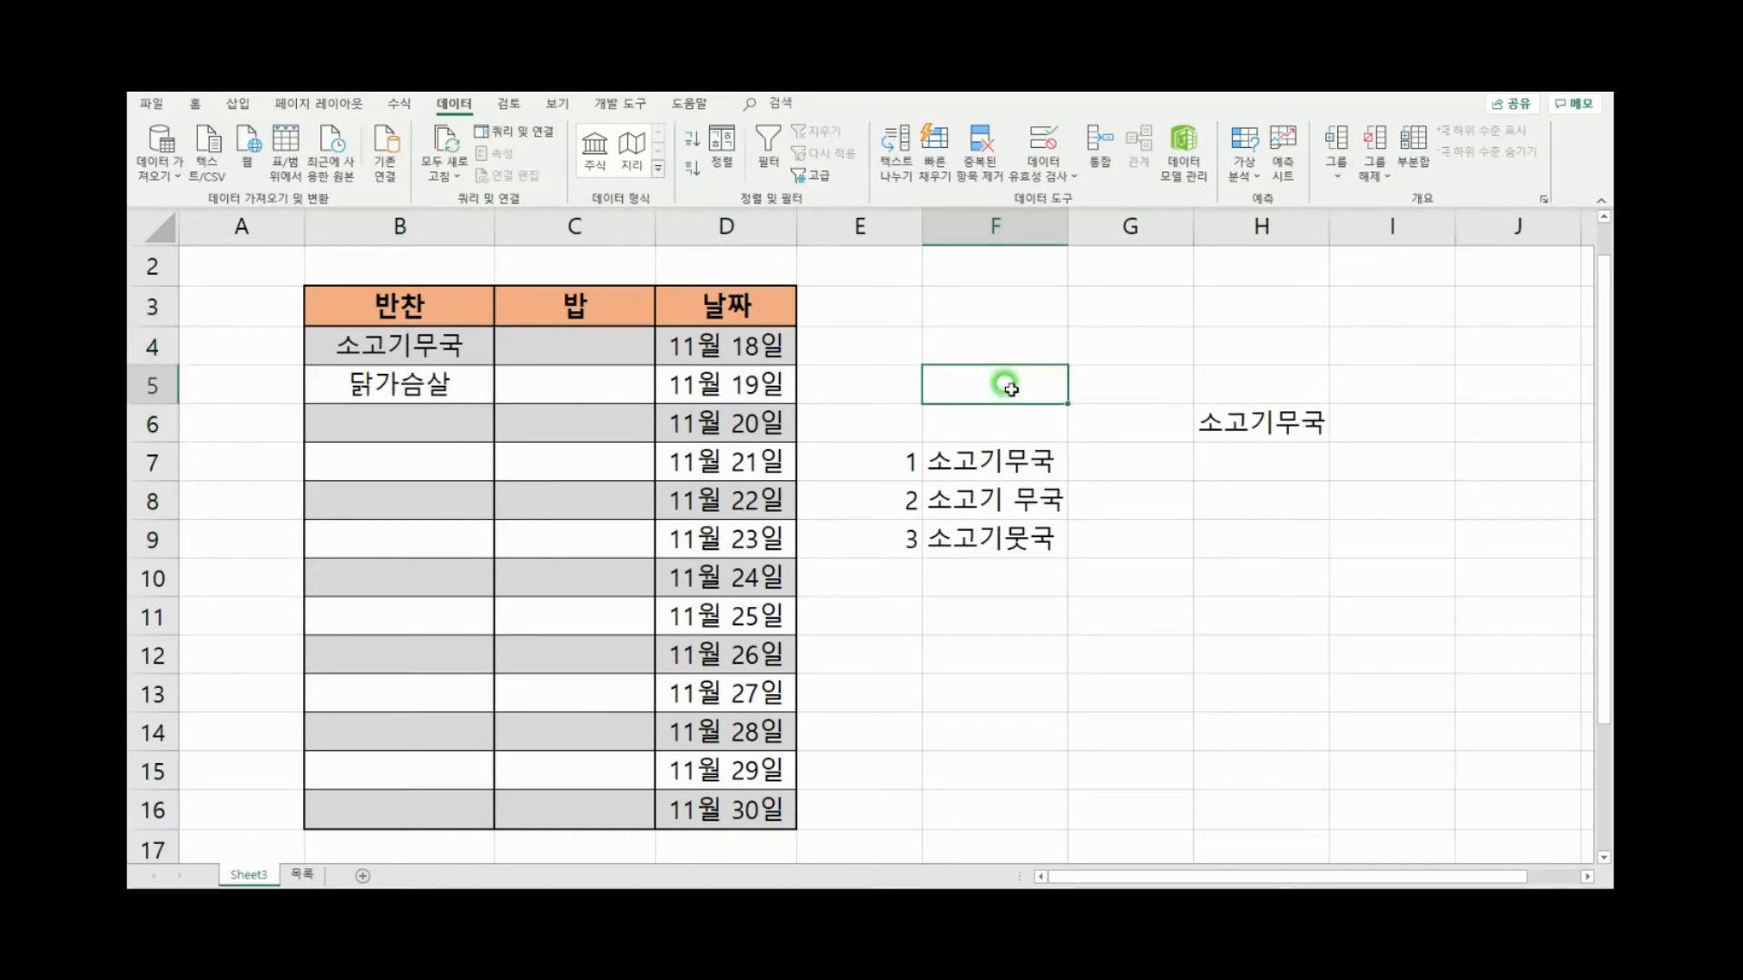
Copy the first spelling variant, 소고기무국, from F7 to F4
left_click(1016, 463)
key("ctrl+c")
left_click(1019, 334)
key("ctrl+f")
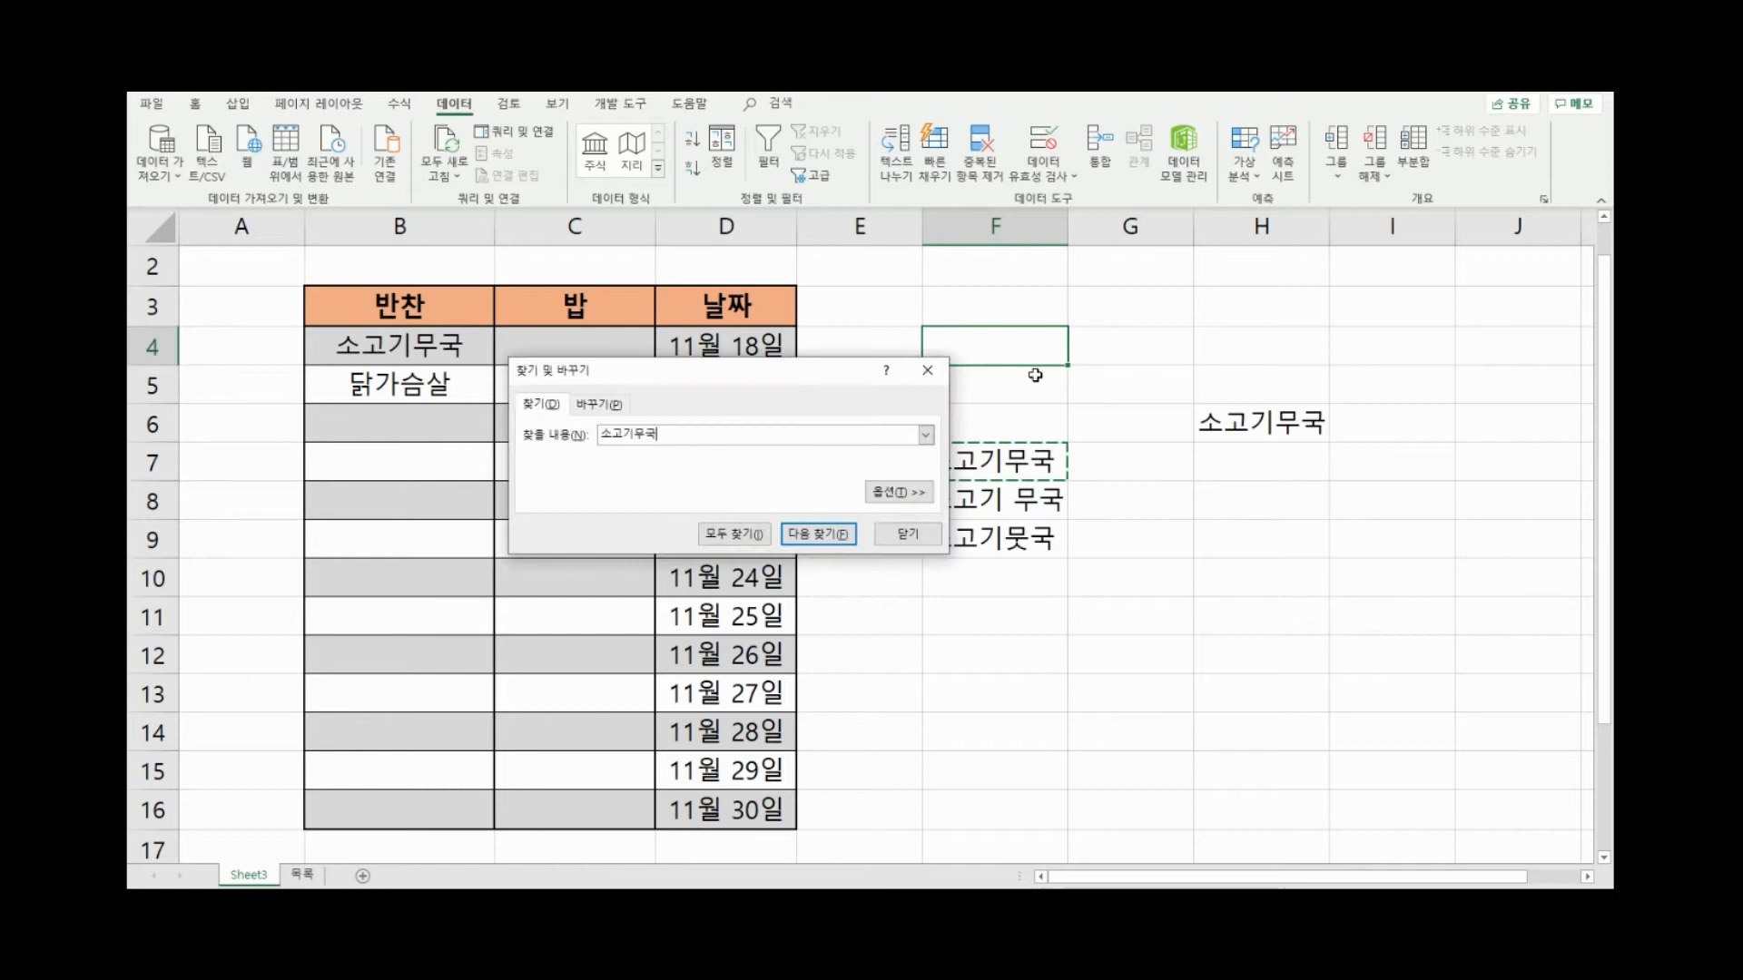
left_click(926, 369)
key("ctrl+v")
Copy 소고기 무국 from F8 to F5 and 소고기뭇국 from F9 to F6
left_click(1020, 498)
key("ctrl+c")
left_click(1006, 383)
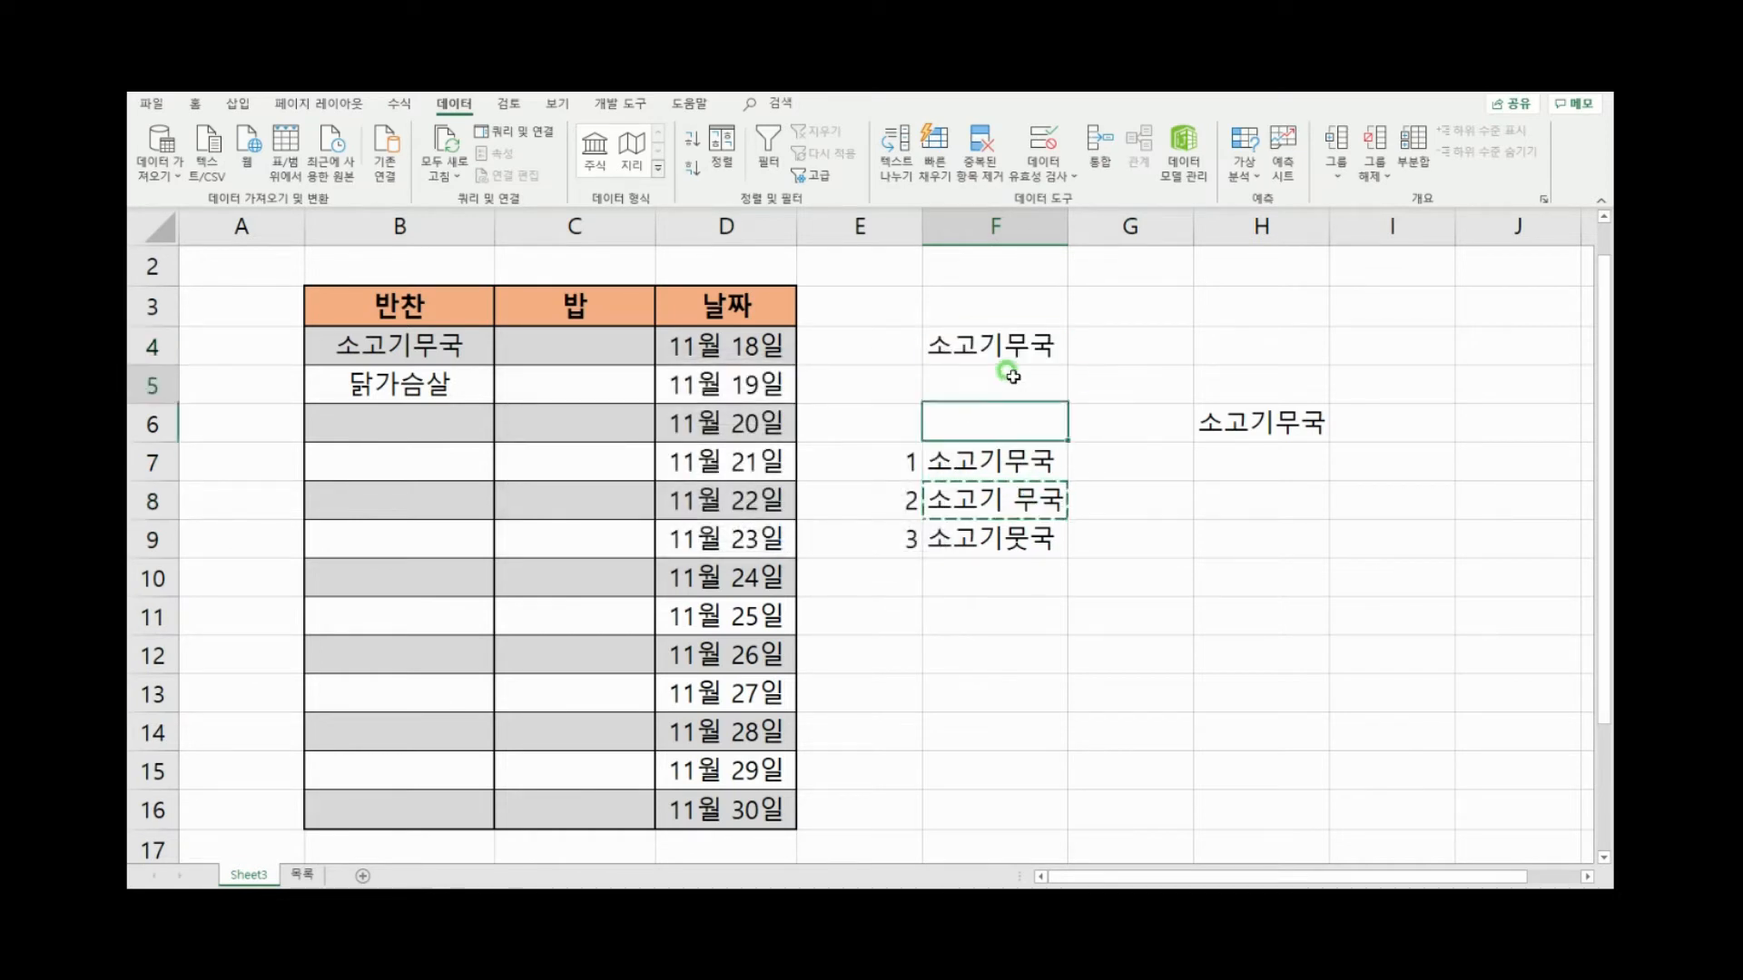
key("ctrl+v")
left_click(1018, 537)
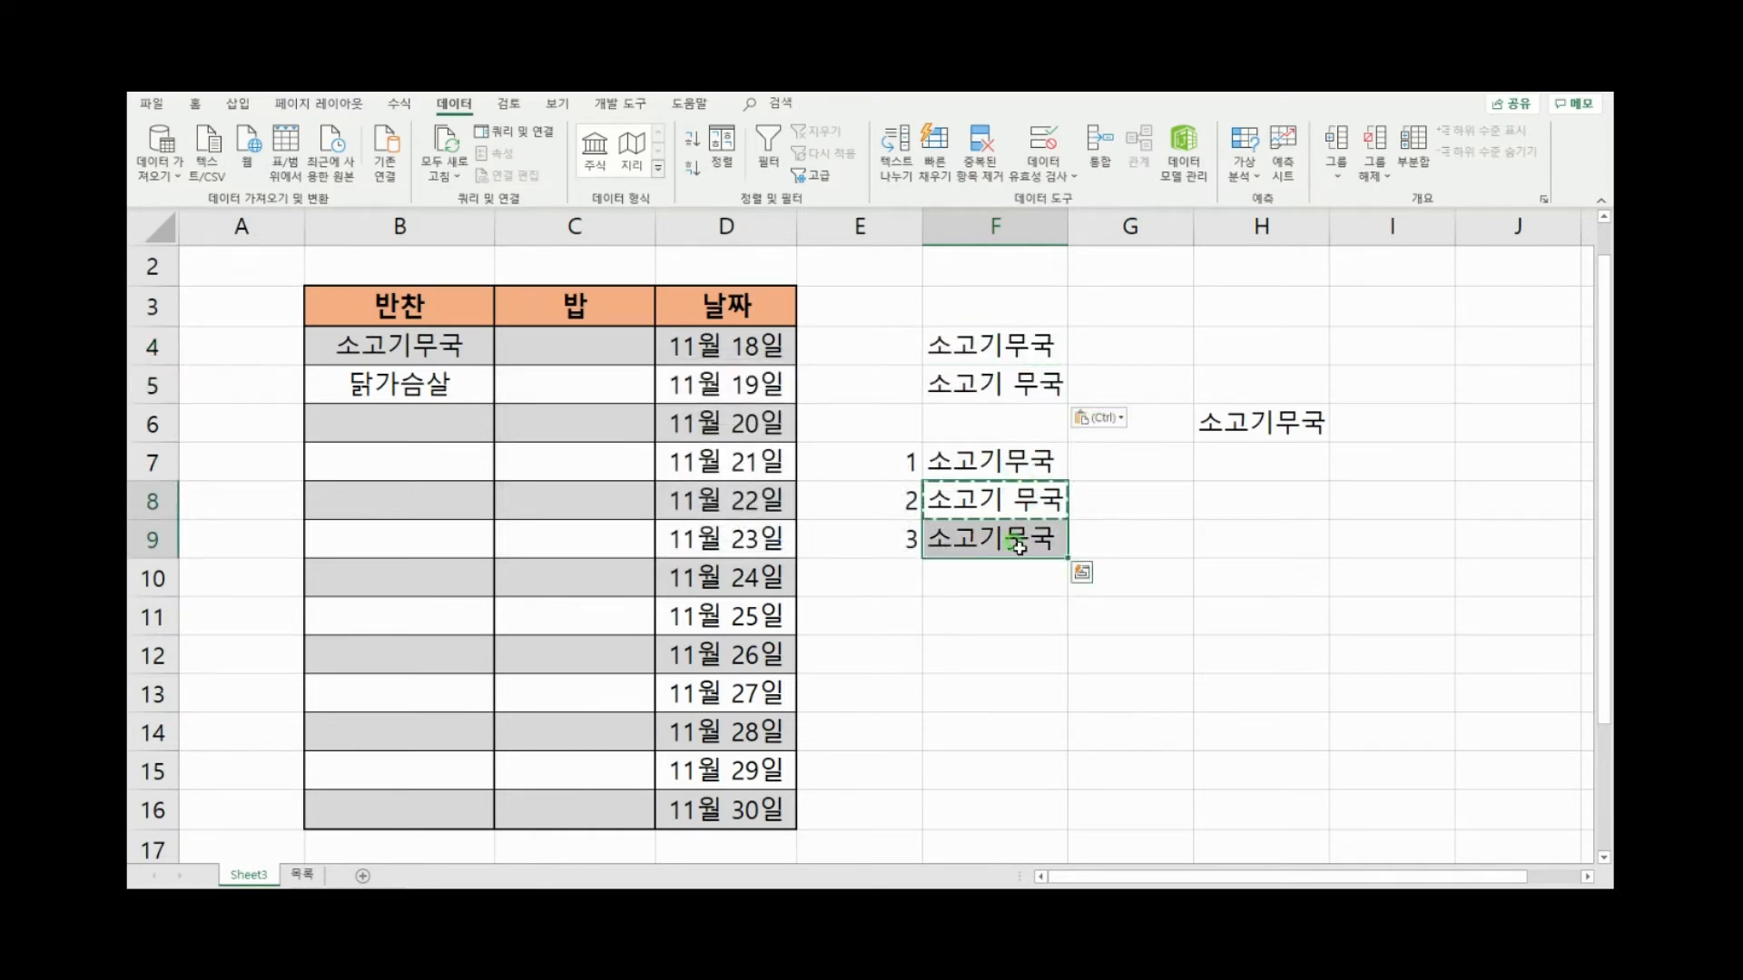
key("ctrl+c")
left_click(1011, 413)
key("ctrl+v")
Clear the numbers and original spelling variants from the range E7:F10
left_click_drag(872, 466, 1027, 575)
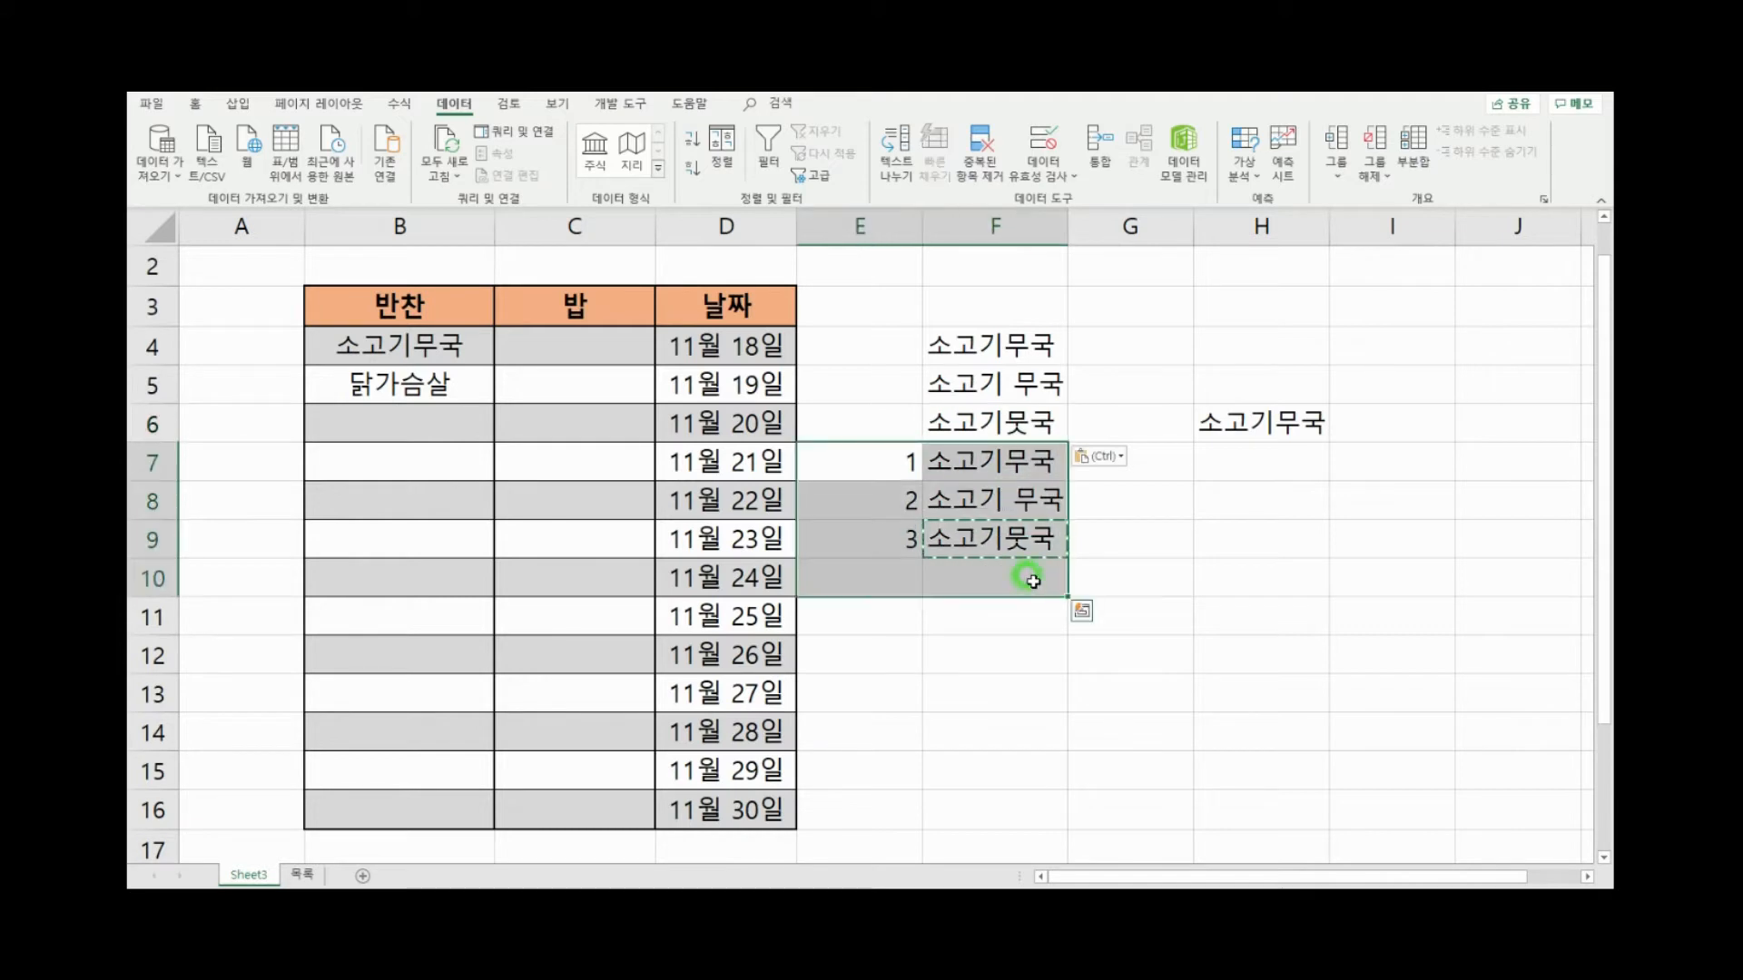
key("Delete")
left_click(988, 373)
left_click(962, 340)
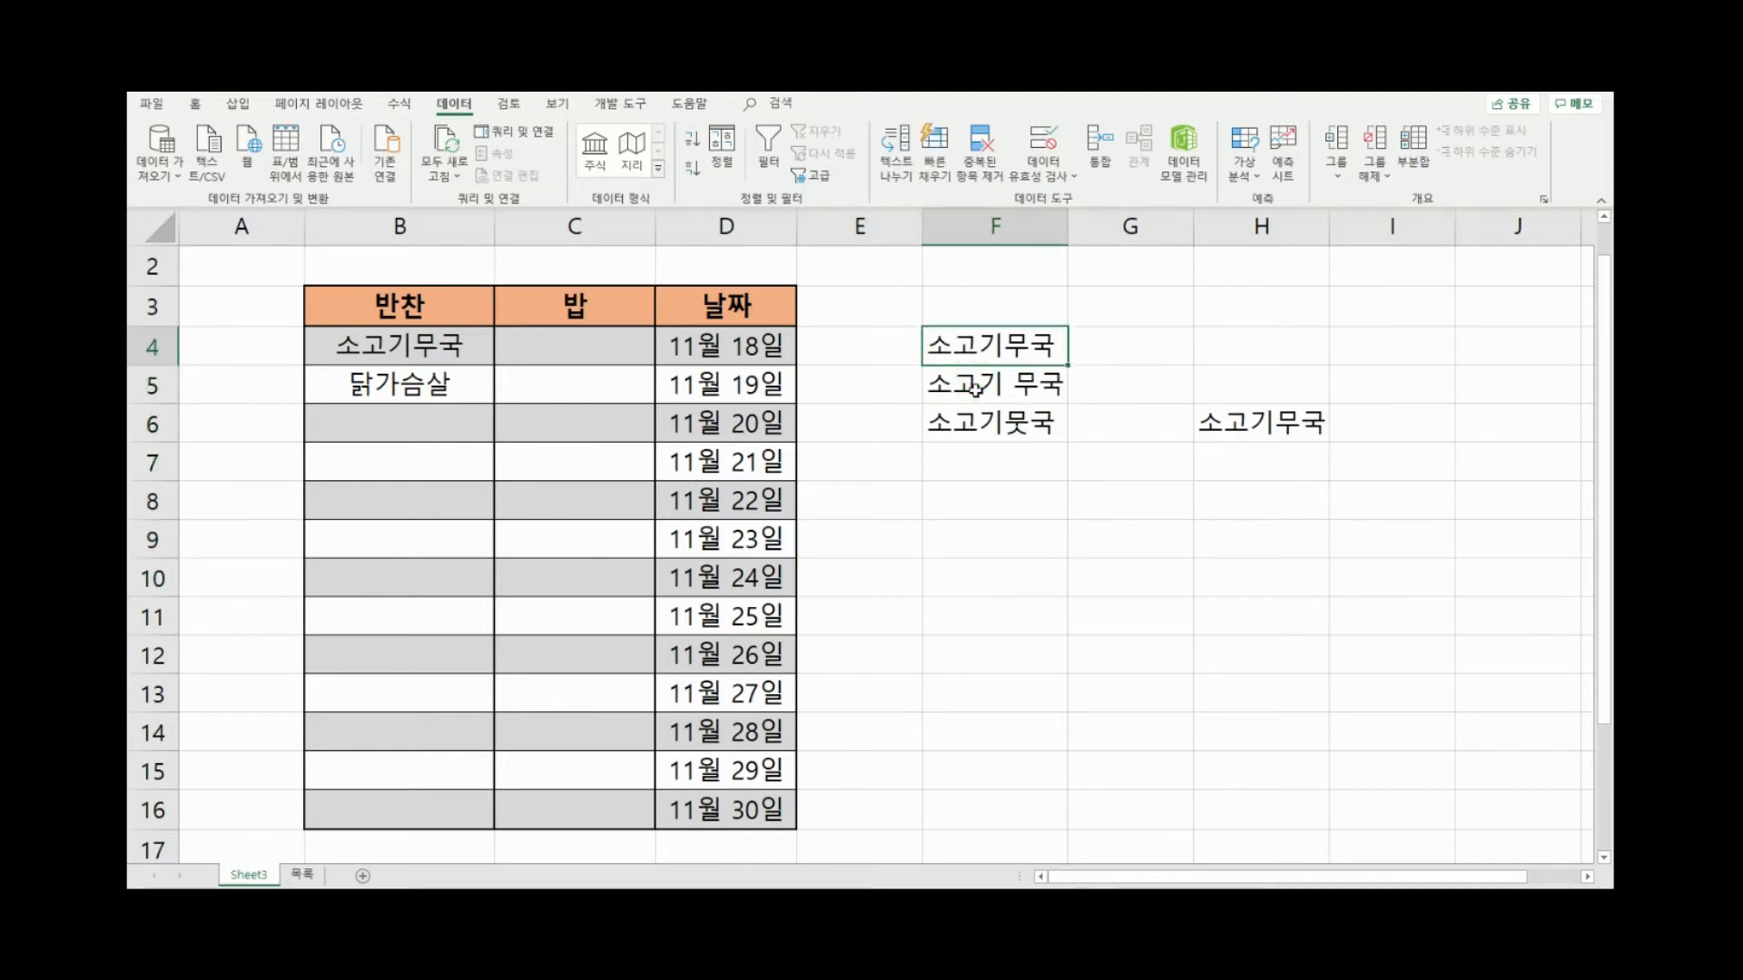
left_click(983, 385)
left_click(987, 434)
left_click(987, 349)
left_click(1005, 394)
left_click(1004, 428)
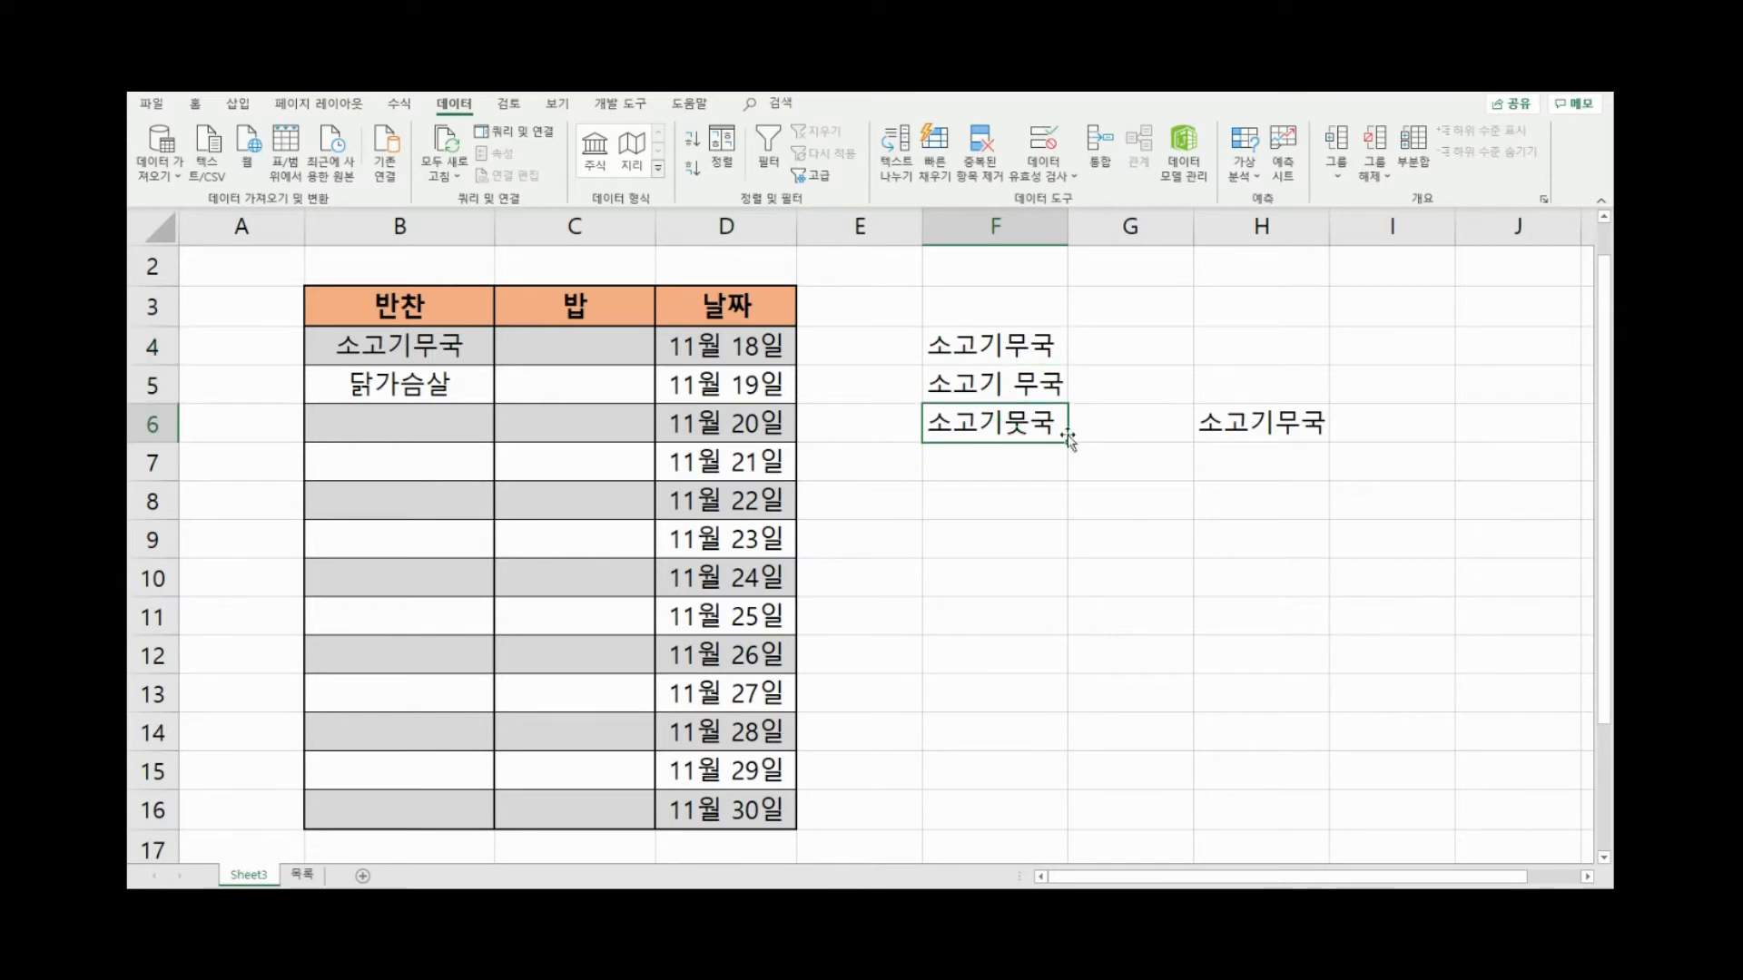
Enter the count 1 in cell I6 next to 소고기무국
left_click(1280, 425)
left_click(1364, 433)
type("1")
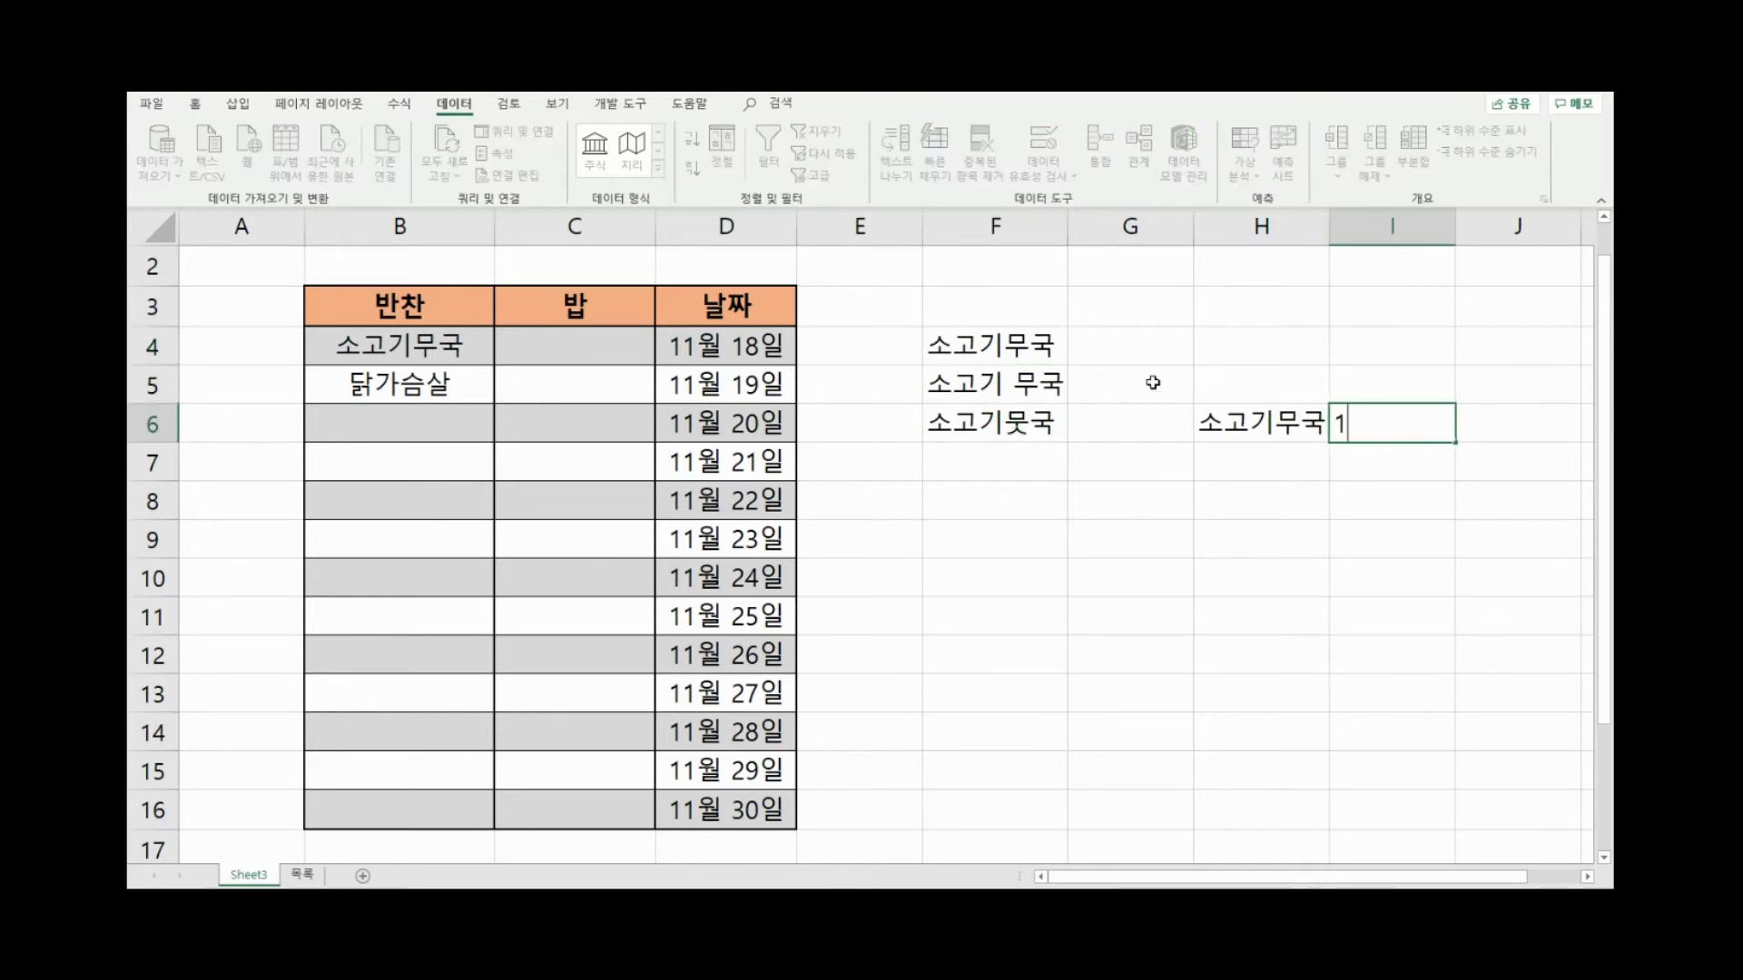
key("Left")
left_click(1010, 348)
left_click(1250, 416)
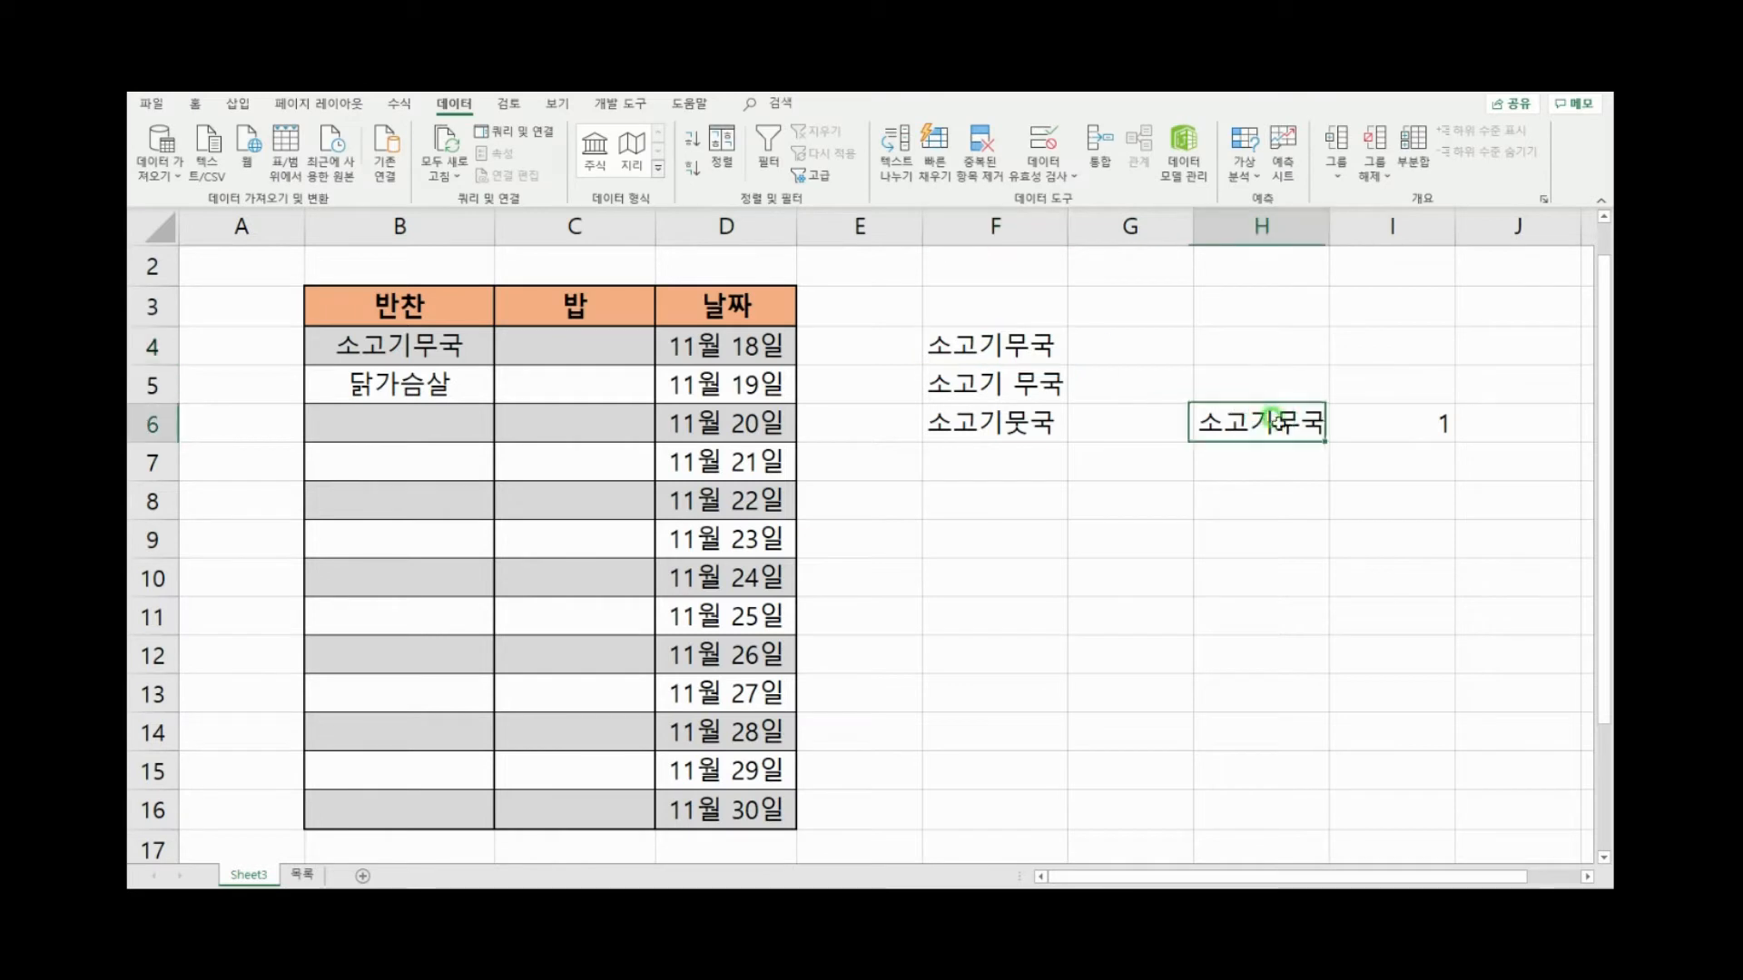
left_click(1368, 435)
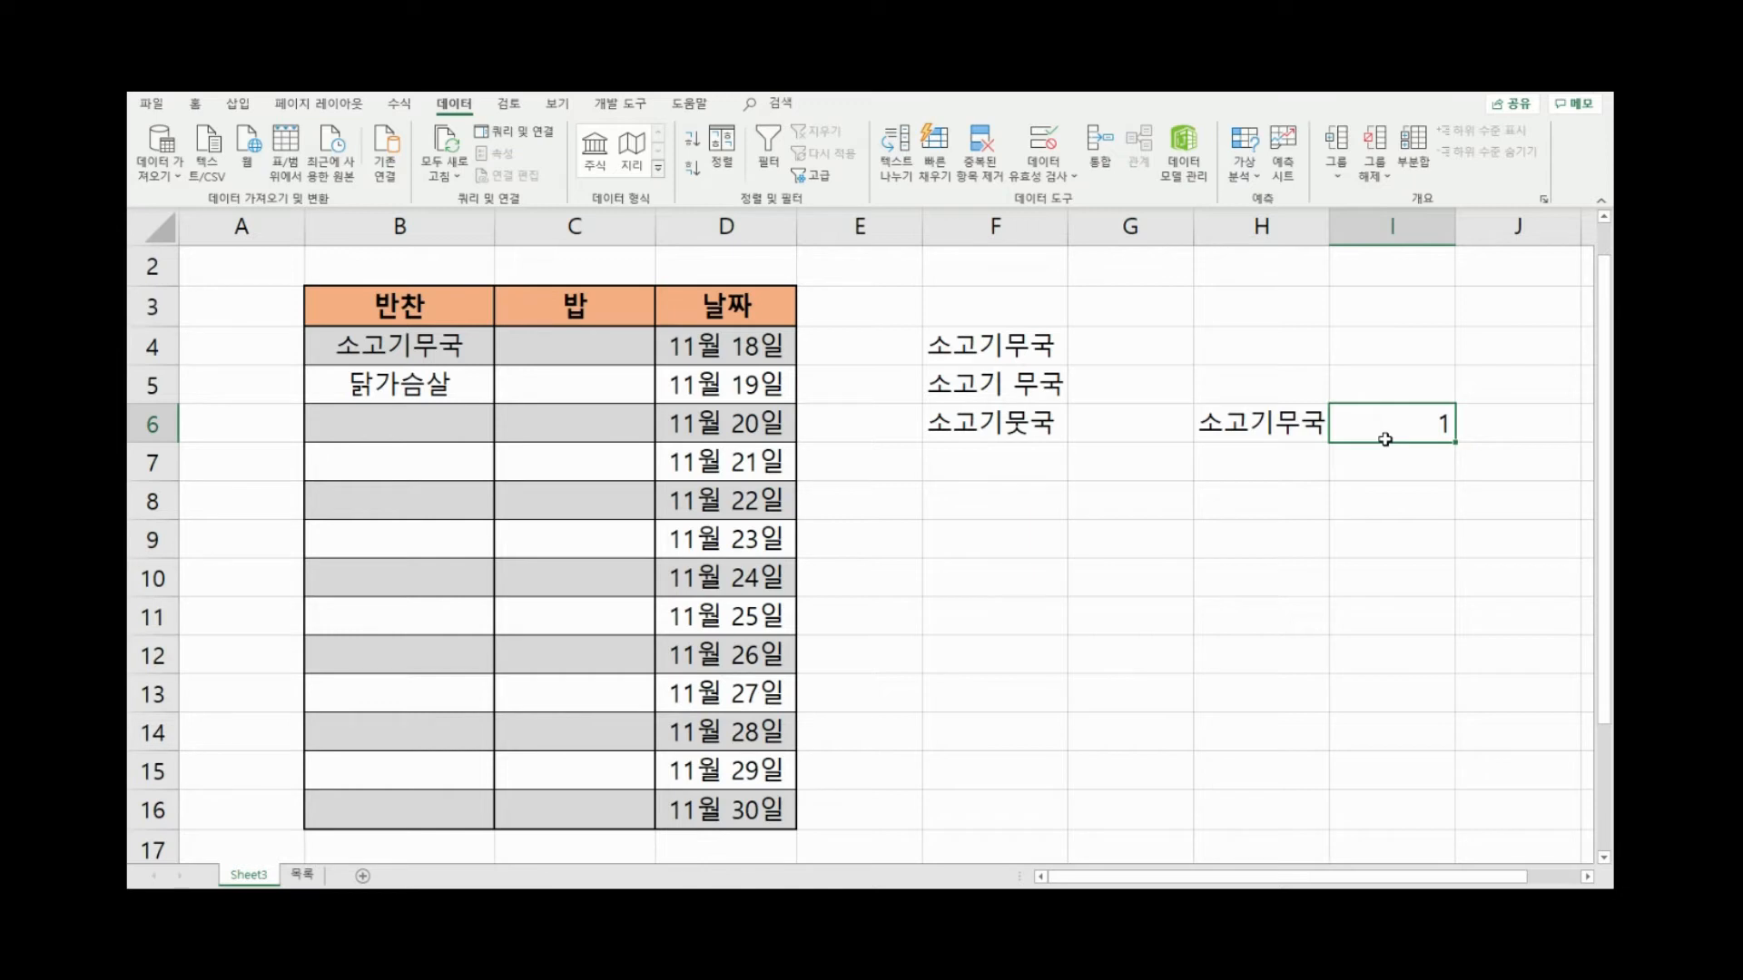
left_click_drag(968, 314, 961, 378)
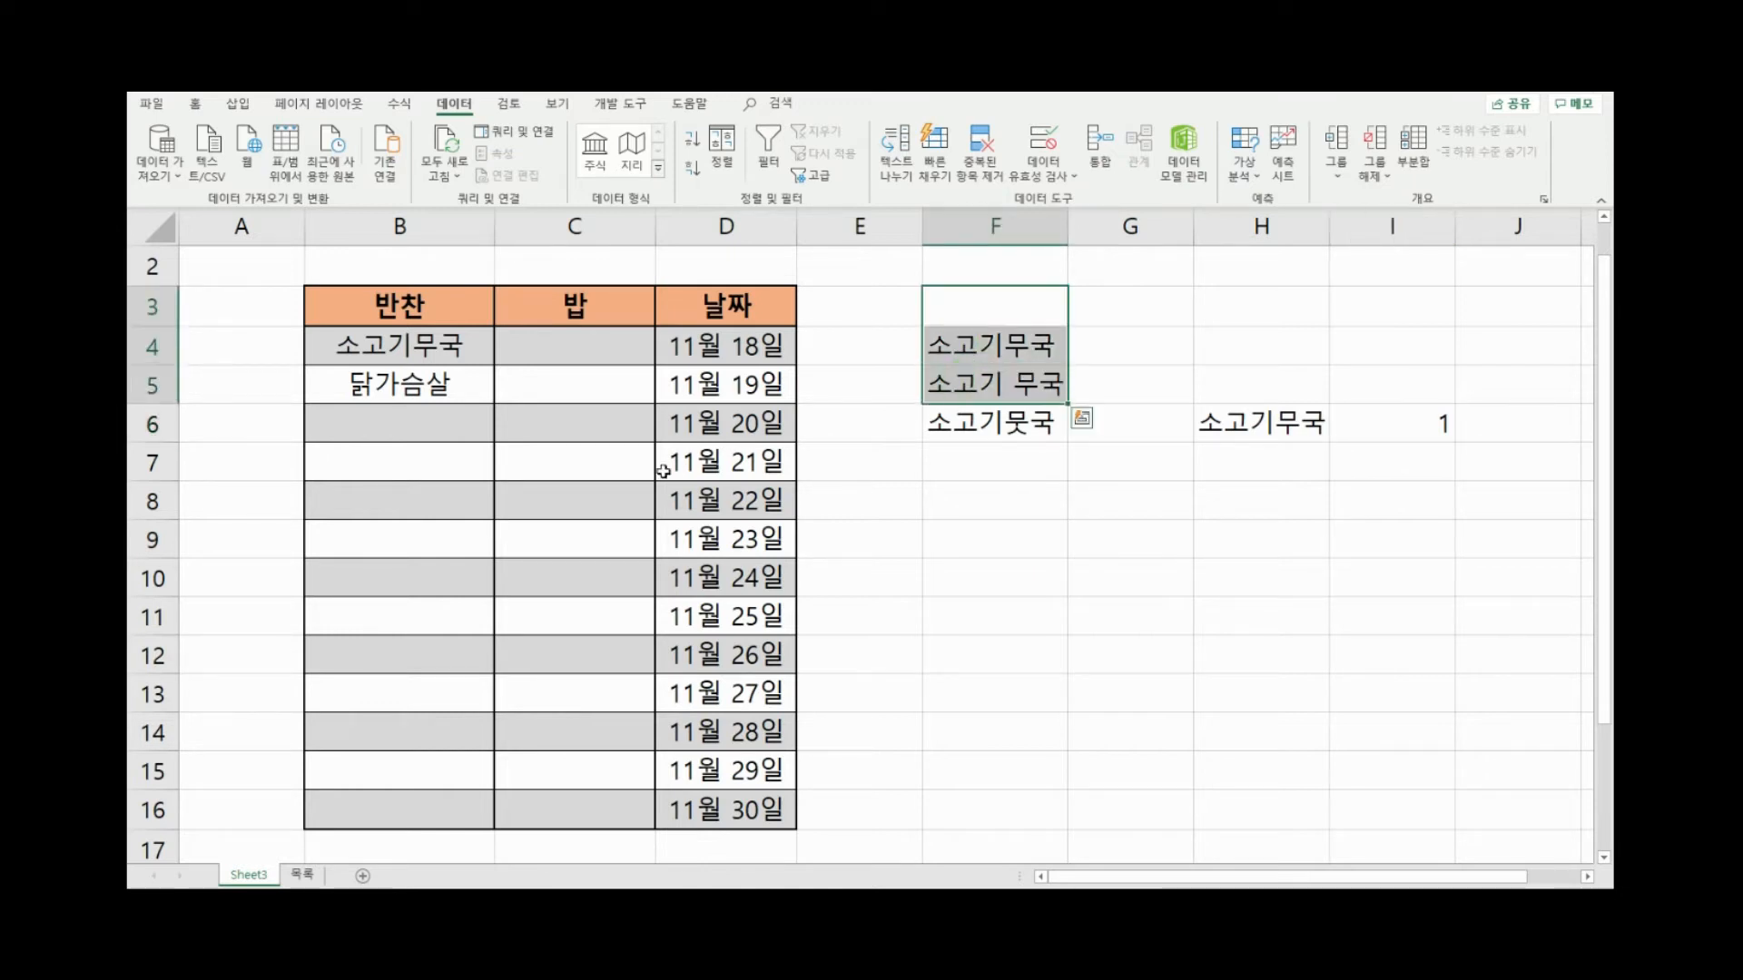
Choose 소고기무국 from the dropdown list in cell B6 for the 11월 20일 side dish
left_click(533, 462)
left_click(423, 424)
left_click(502, 434)
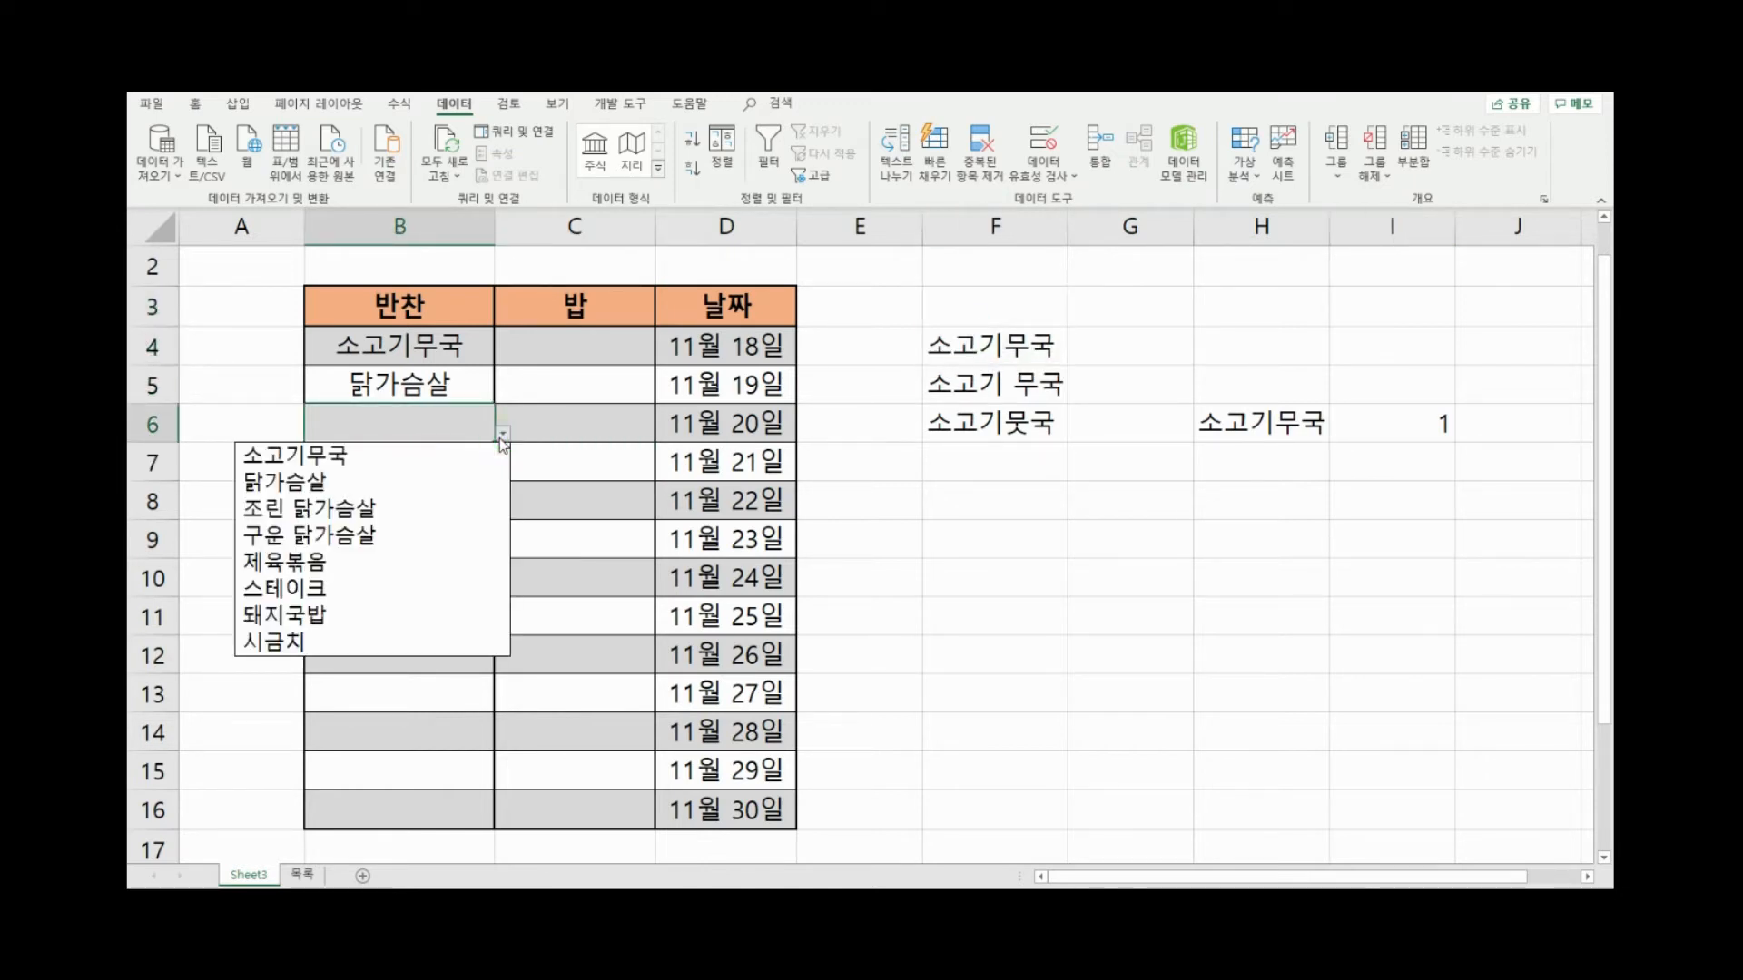
left_click(410, 457)
left_click(439, 457)
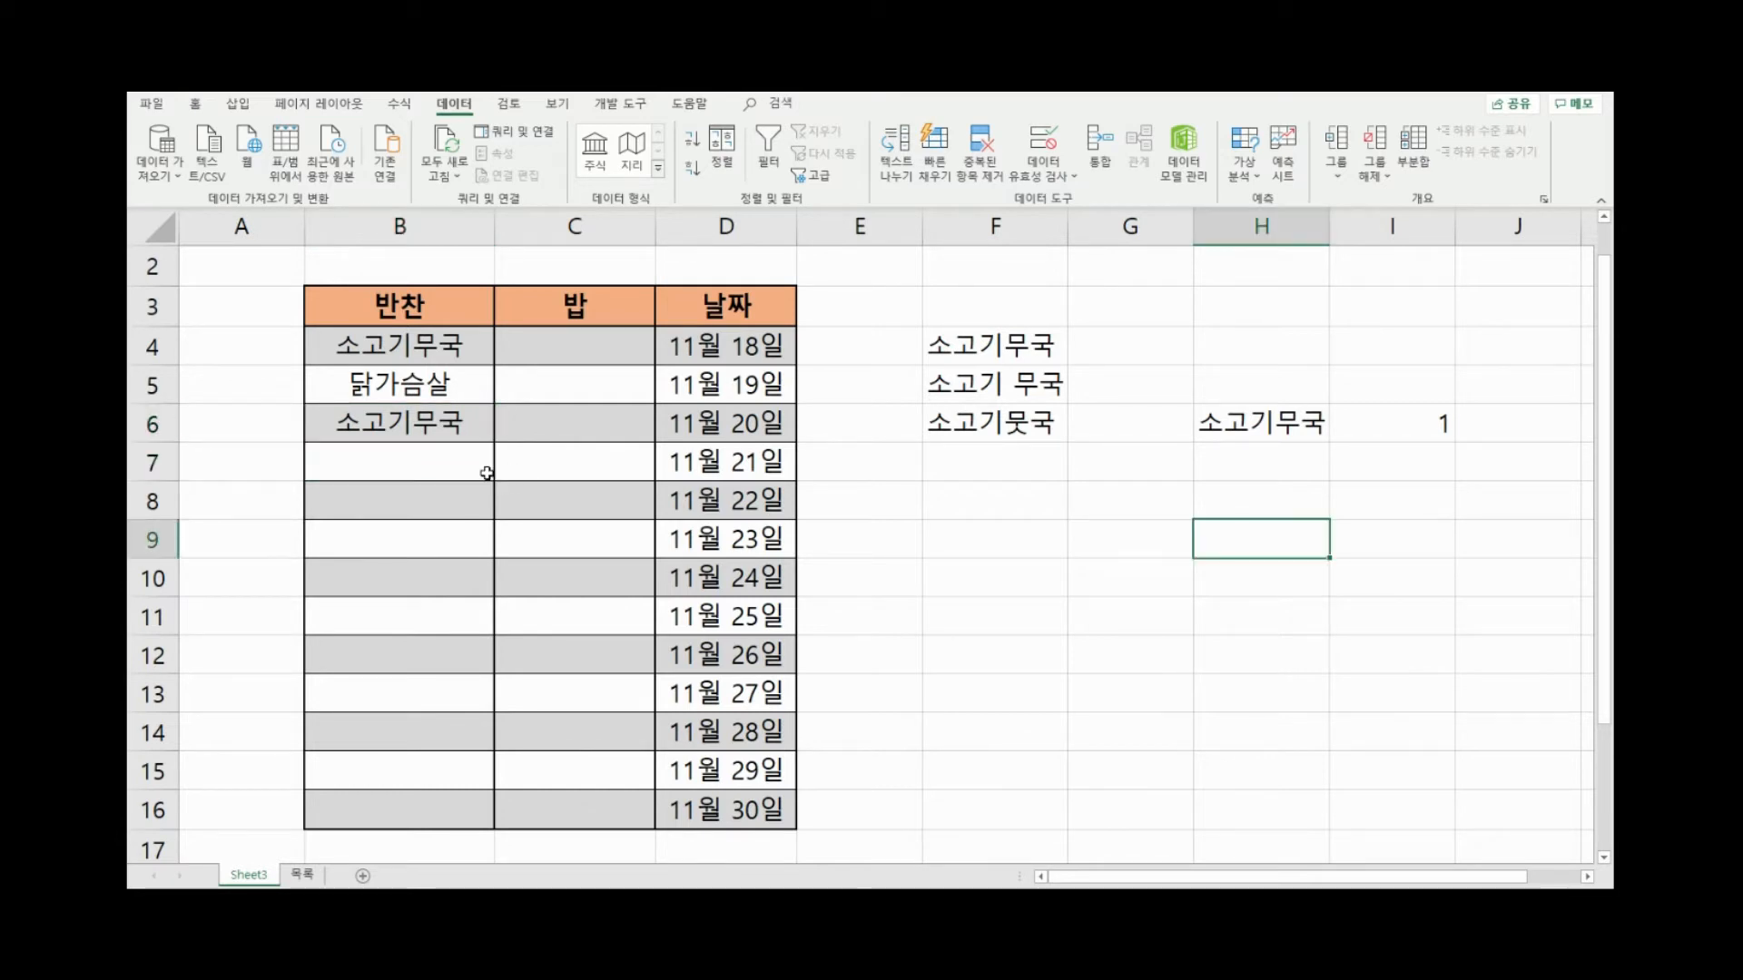
Try to enter the unlisted spelling 소고기뭇국 by hand in cell B7, which has a dropdown list
left_click(485, 472)
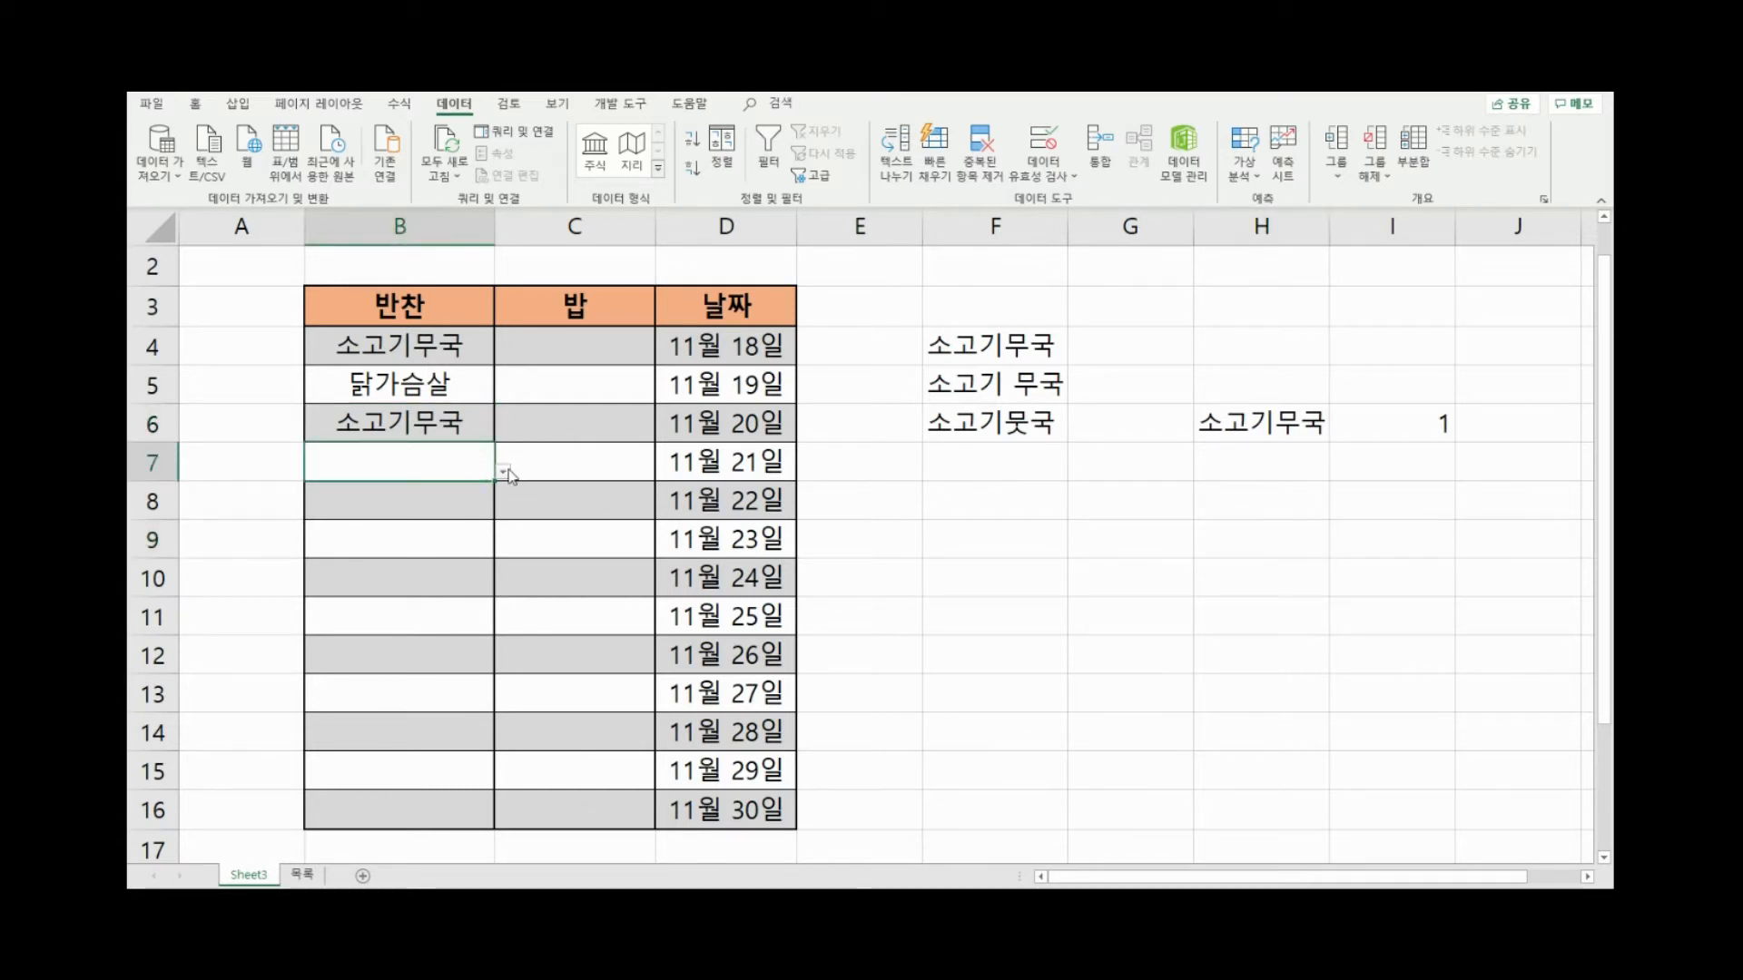
left_click(503, 472)
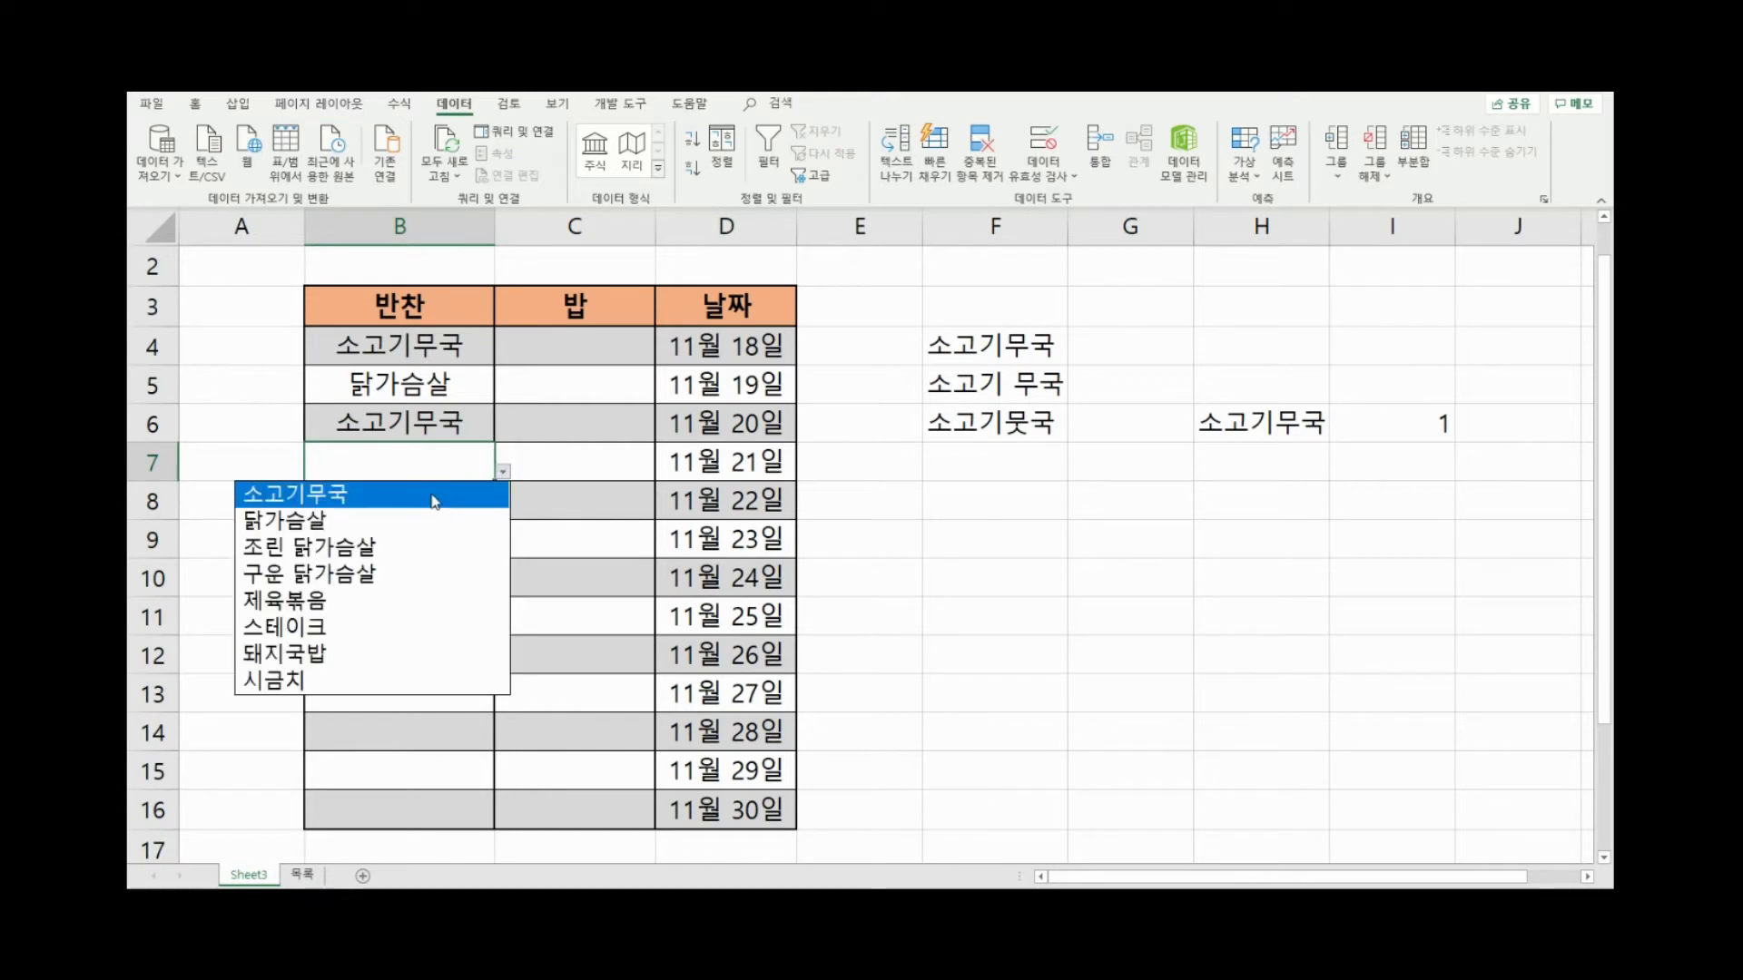
left_click(432, 456)
type("소고기무국")
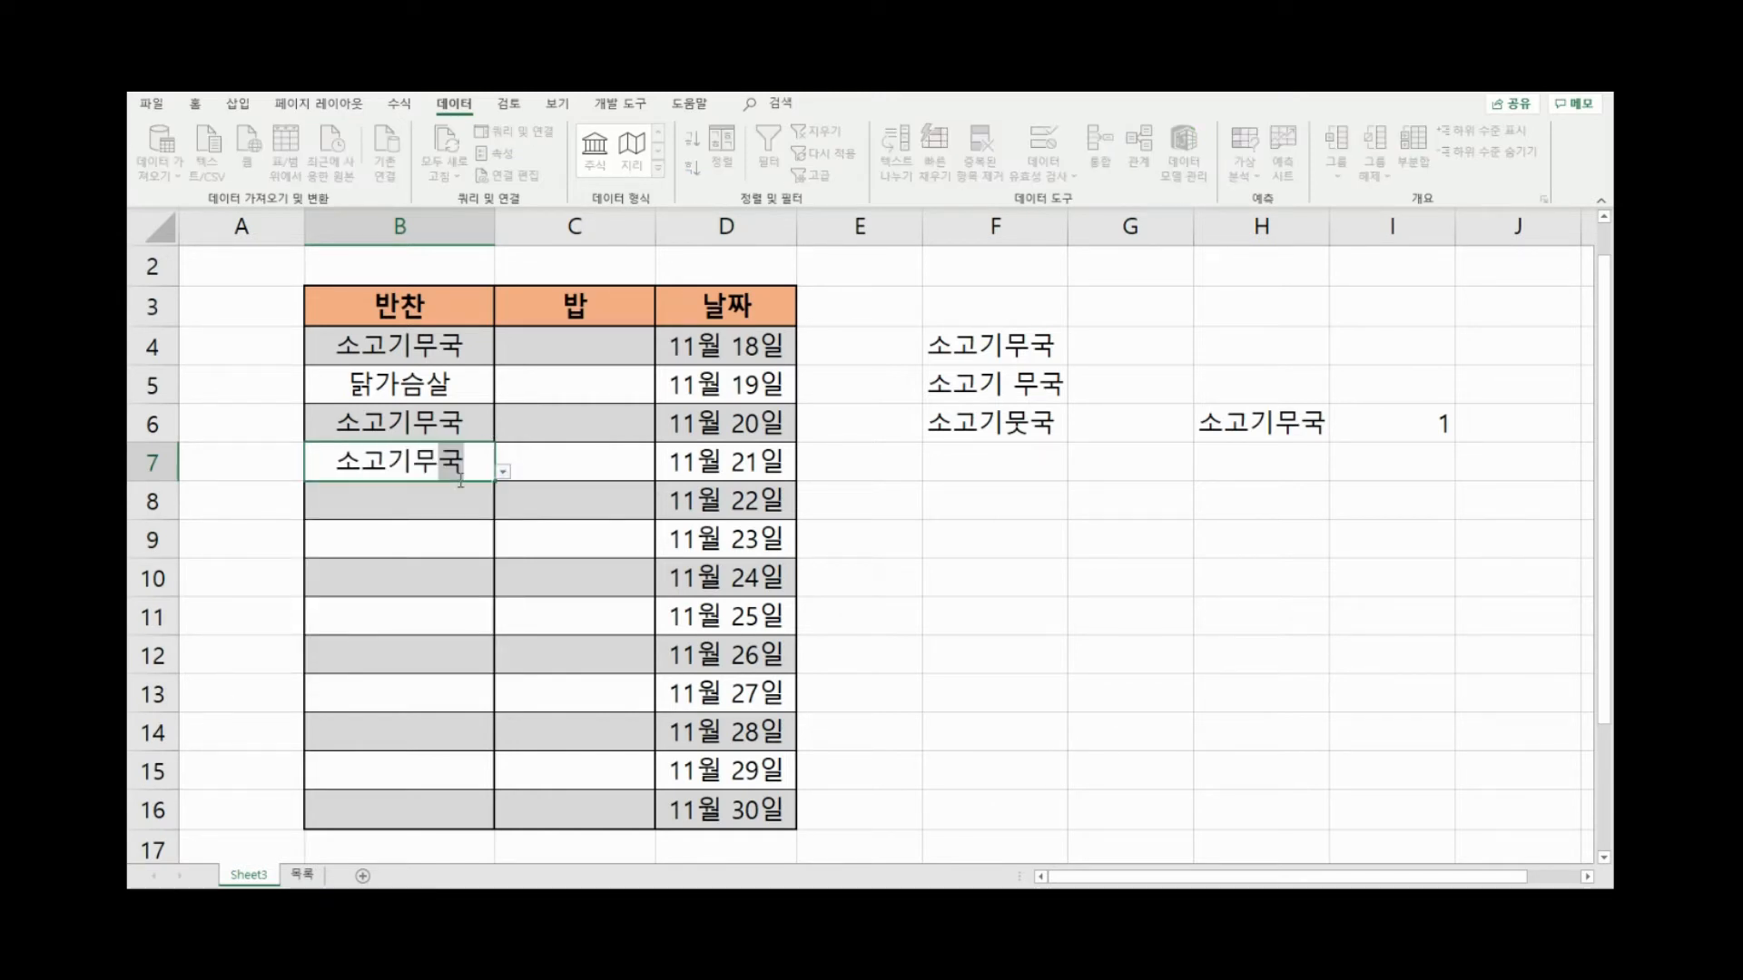
key("BackSpace")
key("BackSpace")
key("BackSpace")
key("BackSpace")
type("뭇ㄱ")
key("Return")
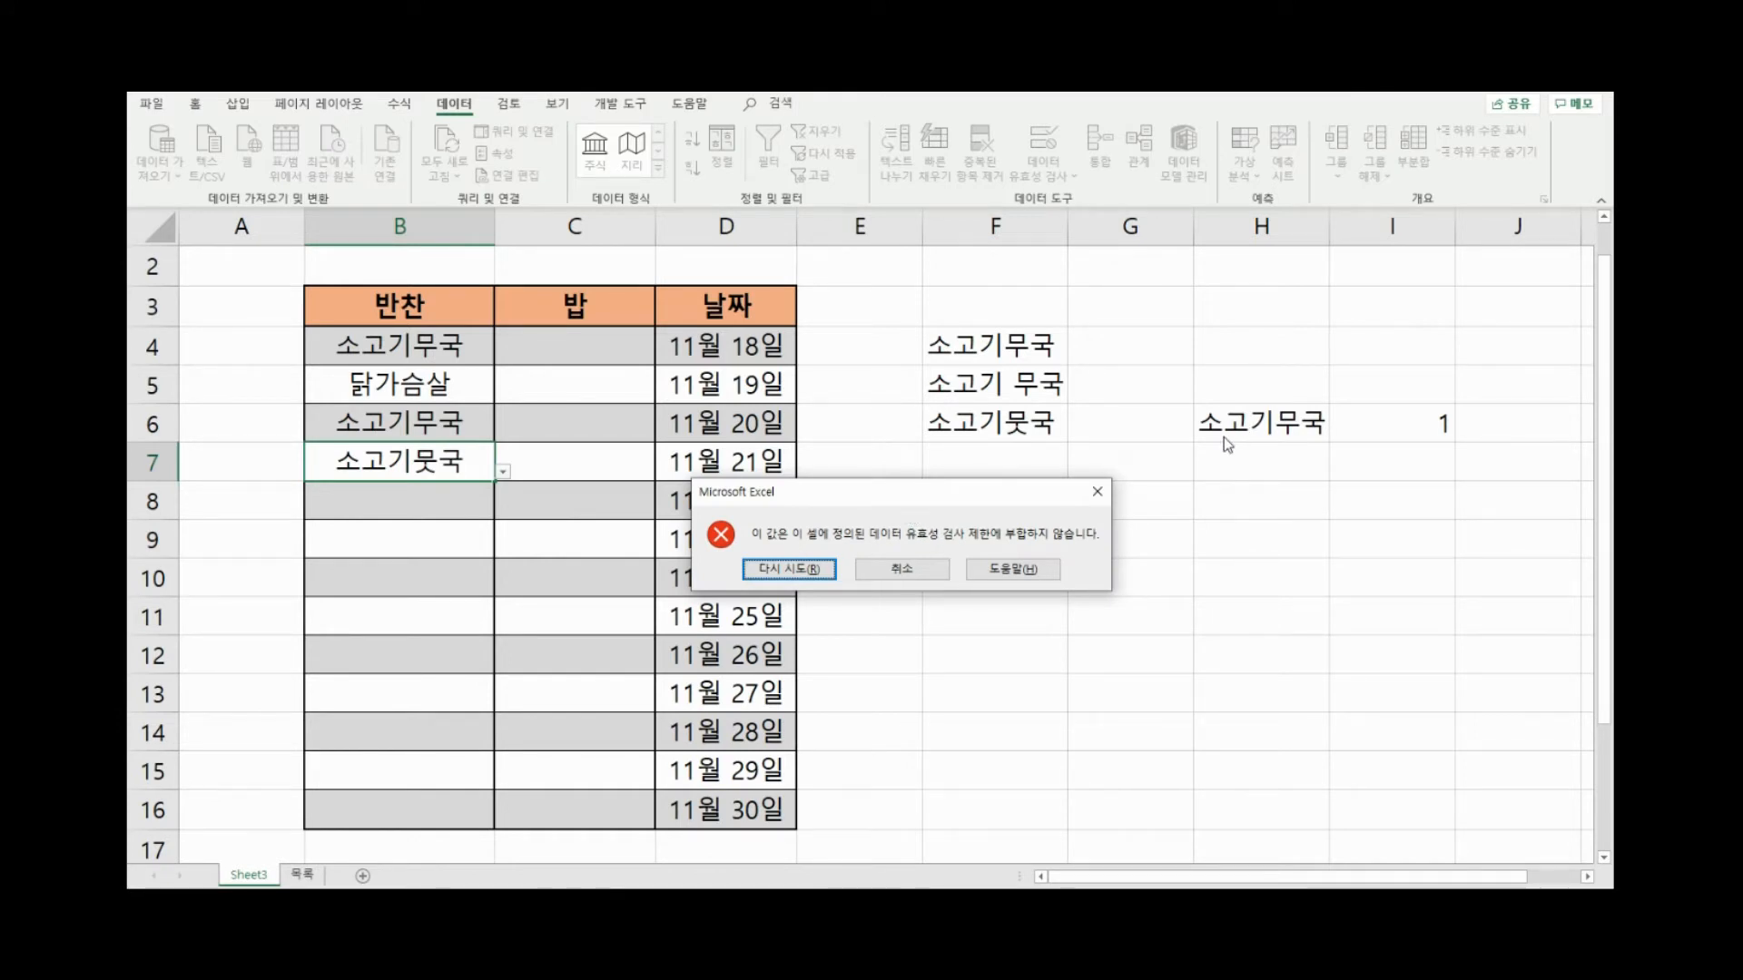
Dismiss the rejected entry and enter the listed spelling 소고기무국 by hand in cell B7
left_click(1097, 491)
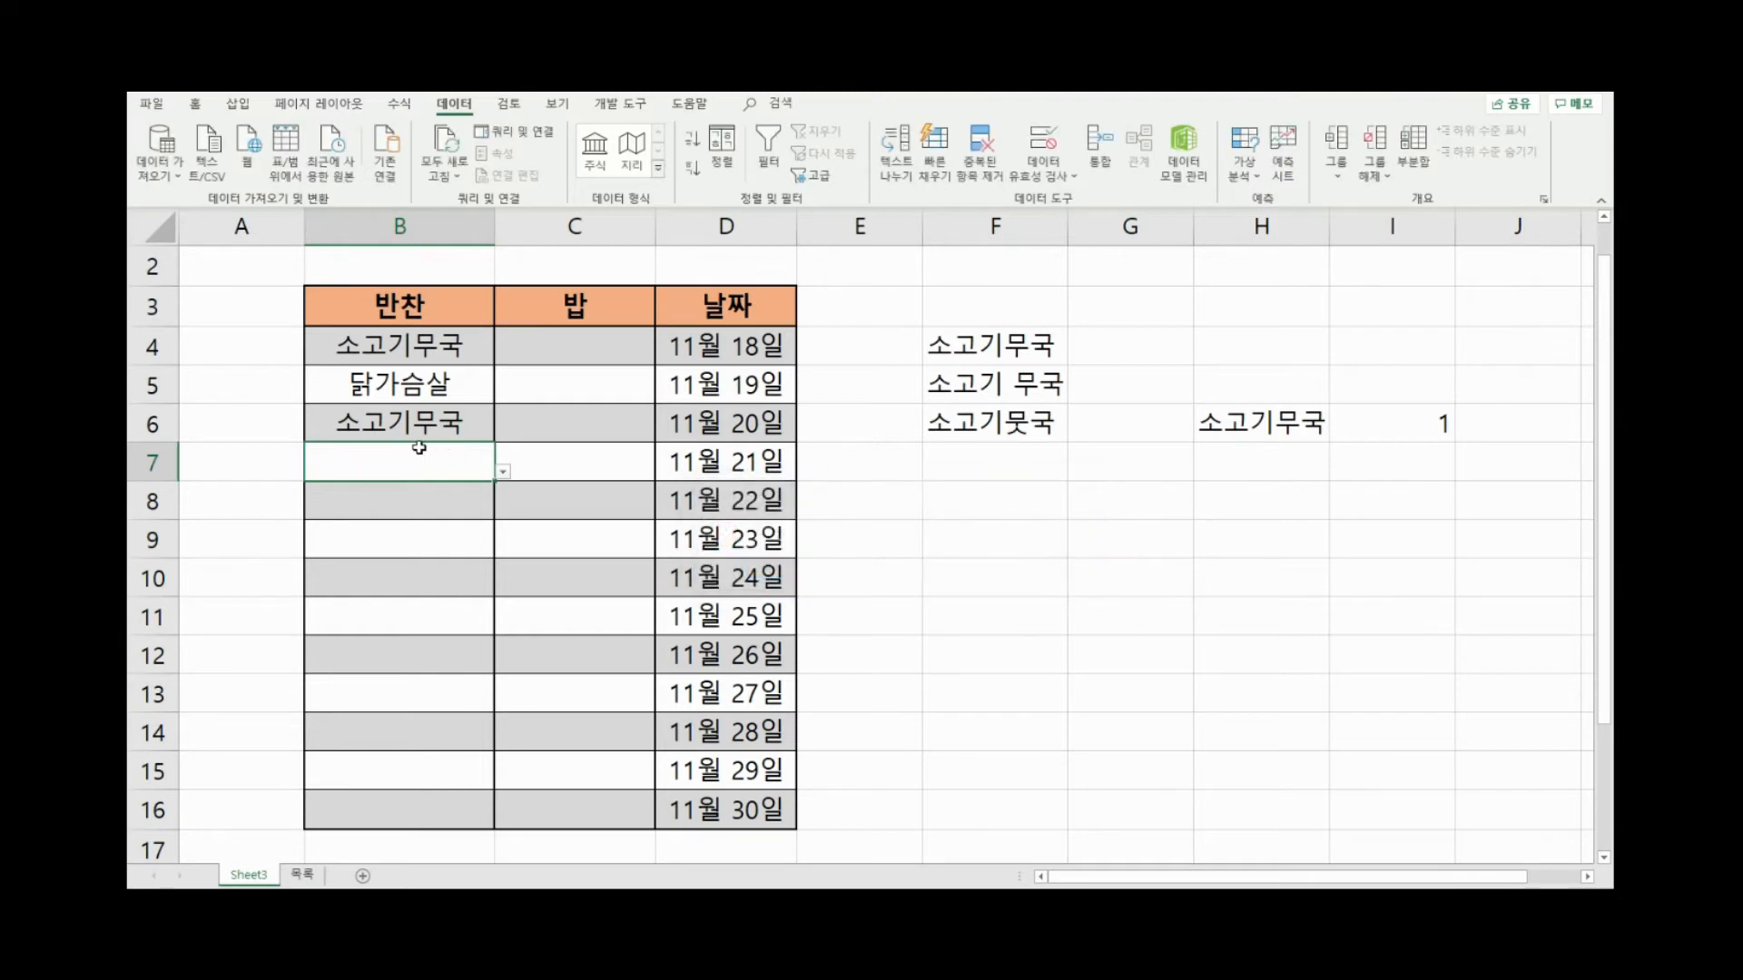
left_click(425, 456)
type("소고기")
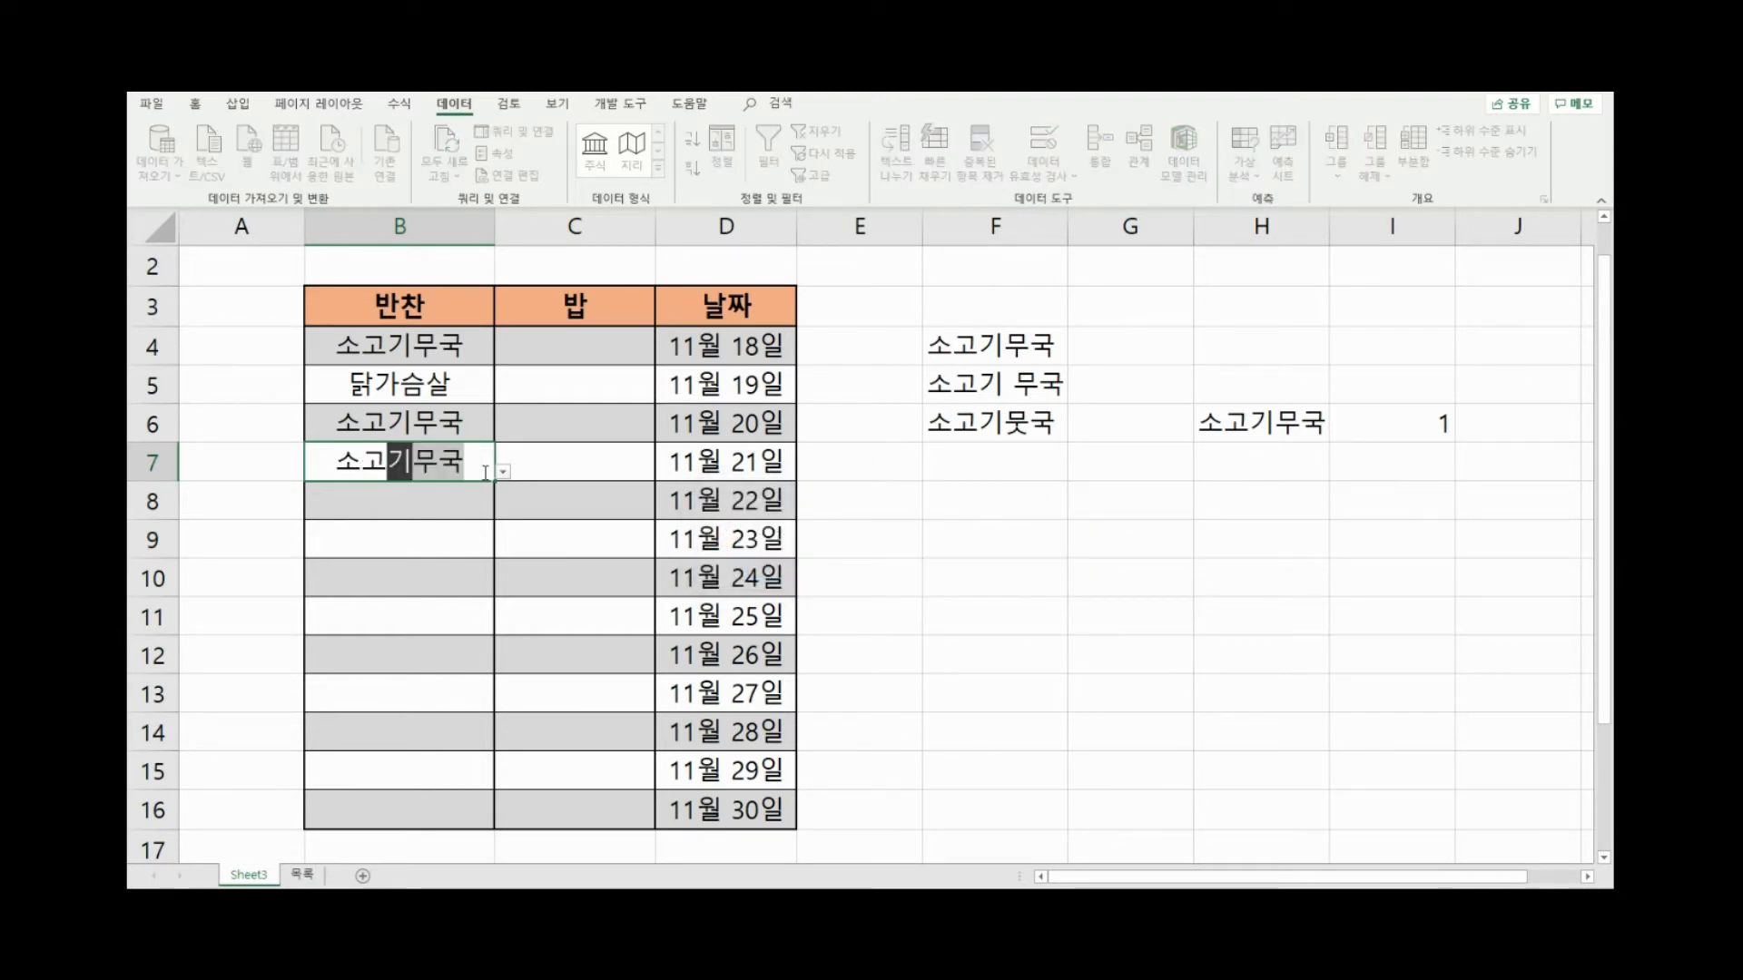
type("무국")
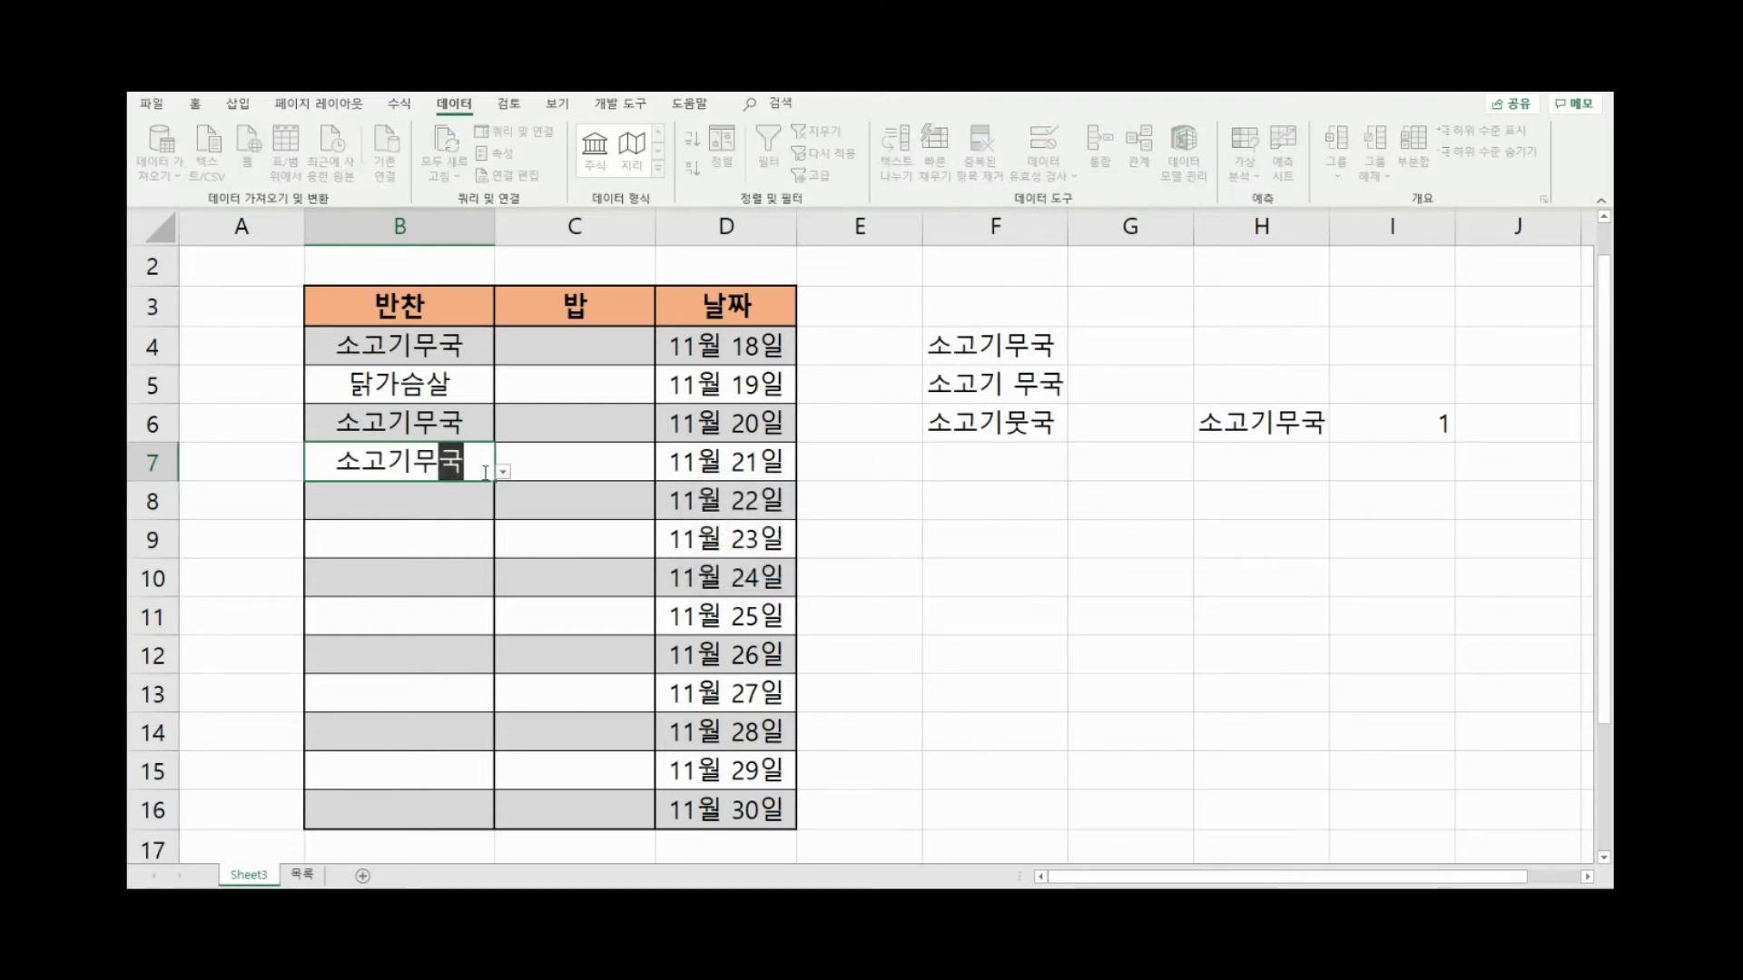
key("Return")
left_click(438, 457)
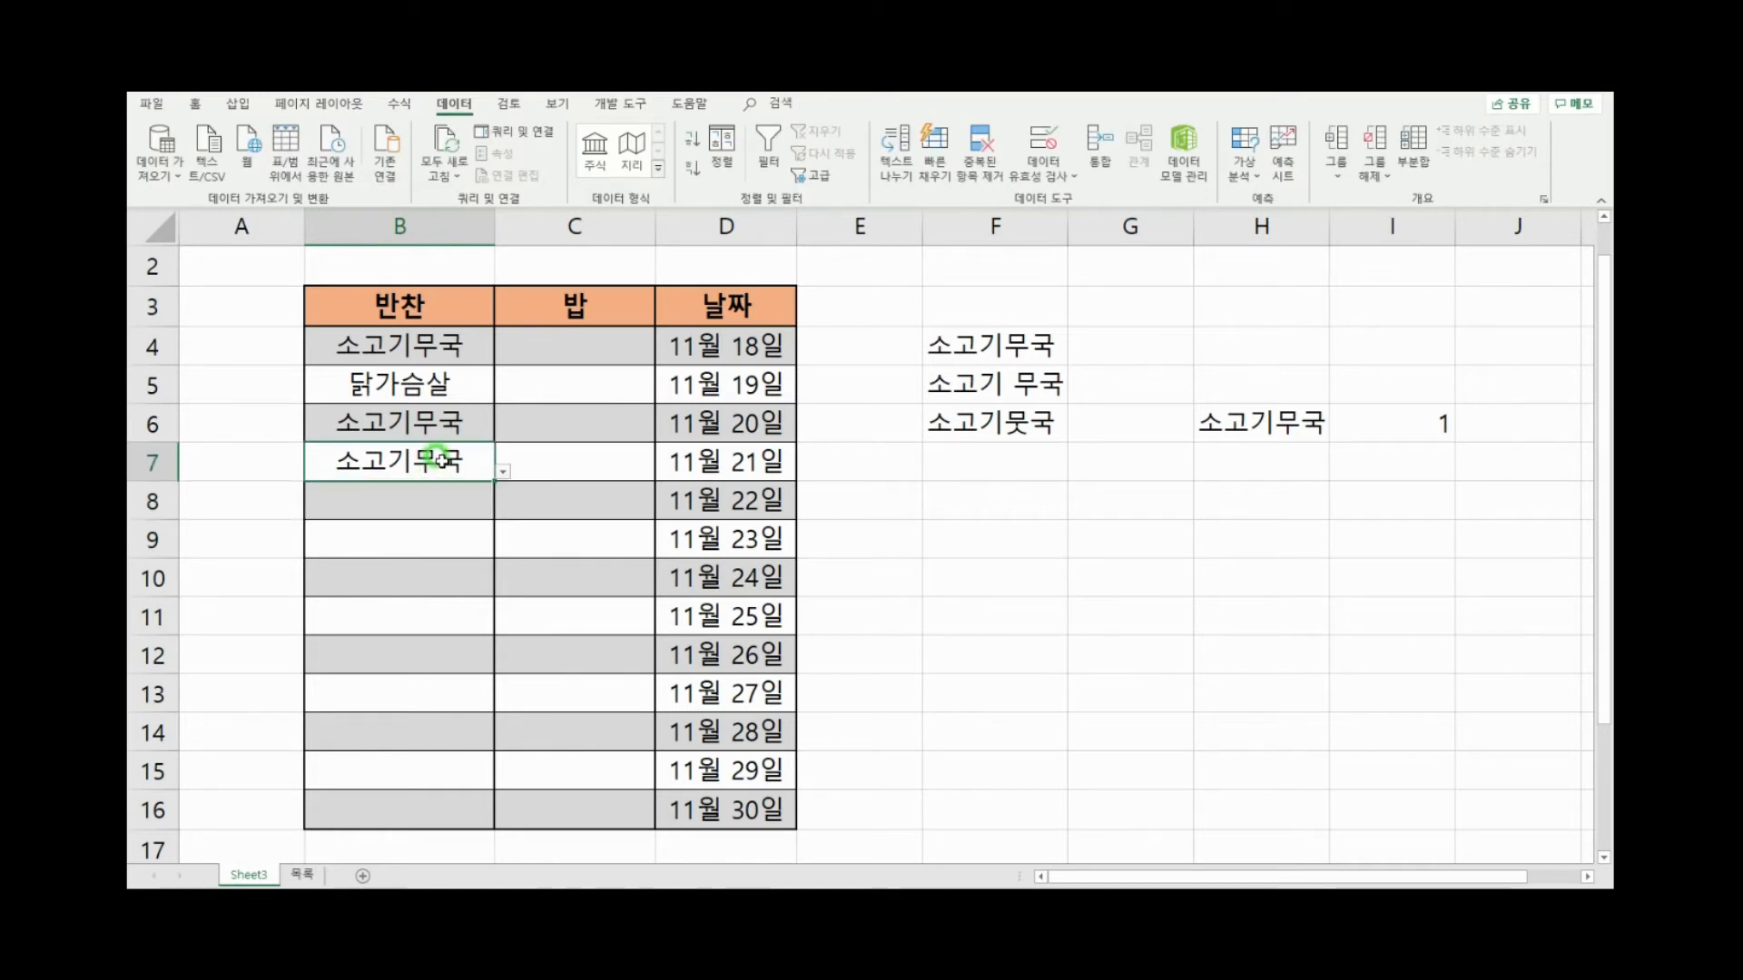
Look through the side-dish choices in the dropdown list of cell B8
left_click(482, 504)
left_click(503, 511)
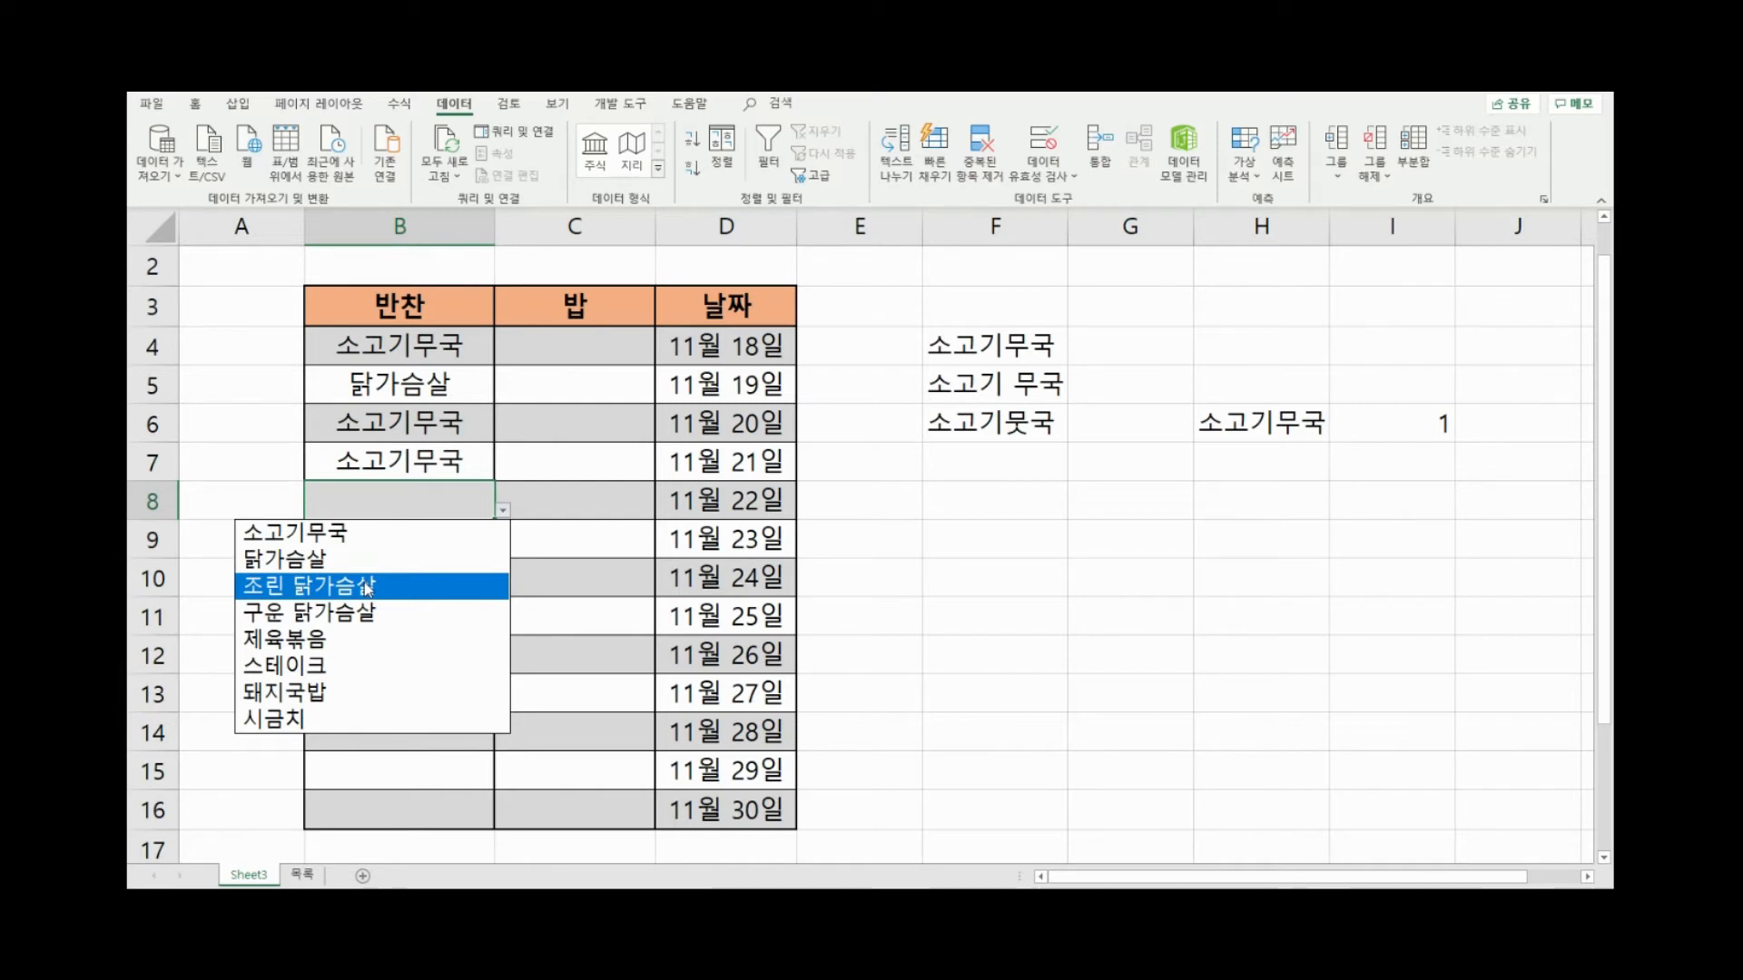
left_click(399, 470)
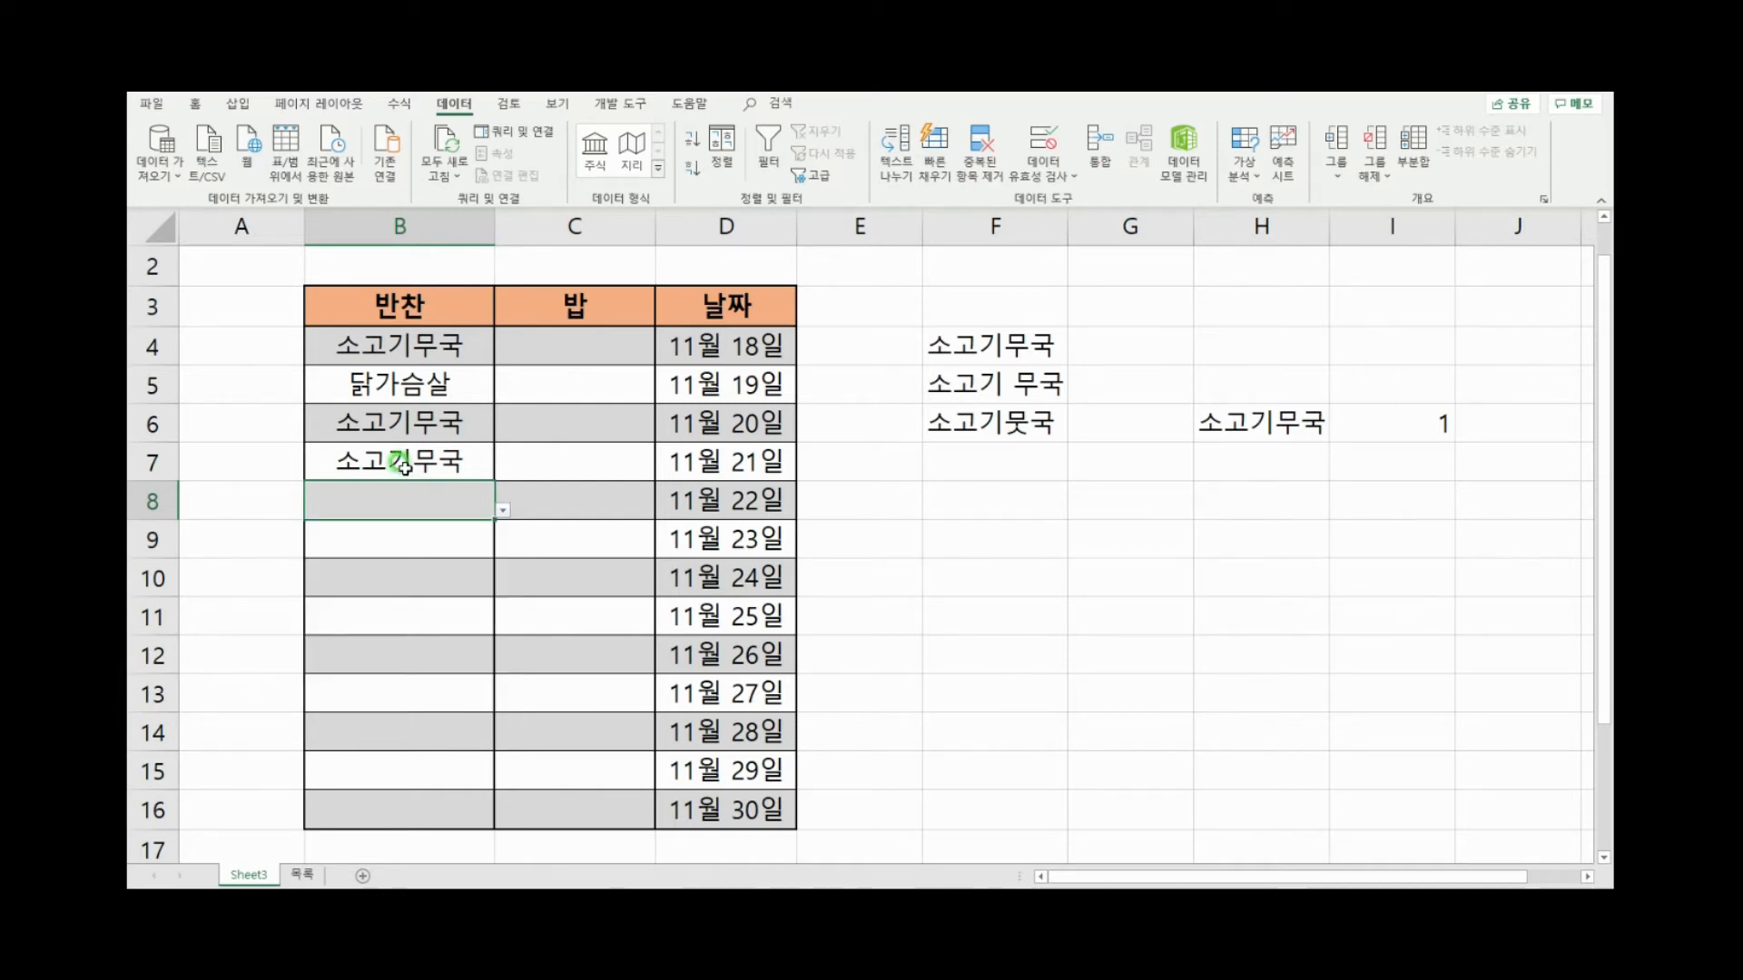
Clear the side-dish entries in B4:B16 and set the range's data validation to allow a list (목록)
left_click_drag(432, 343, 446, 795)
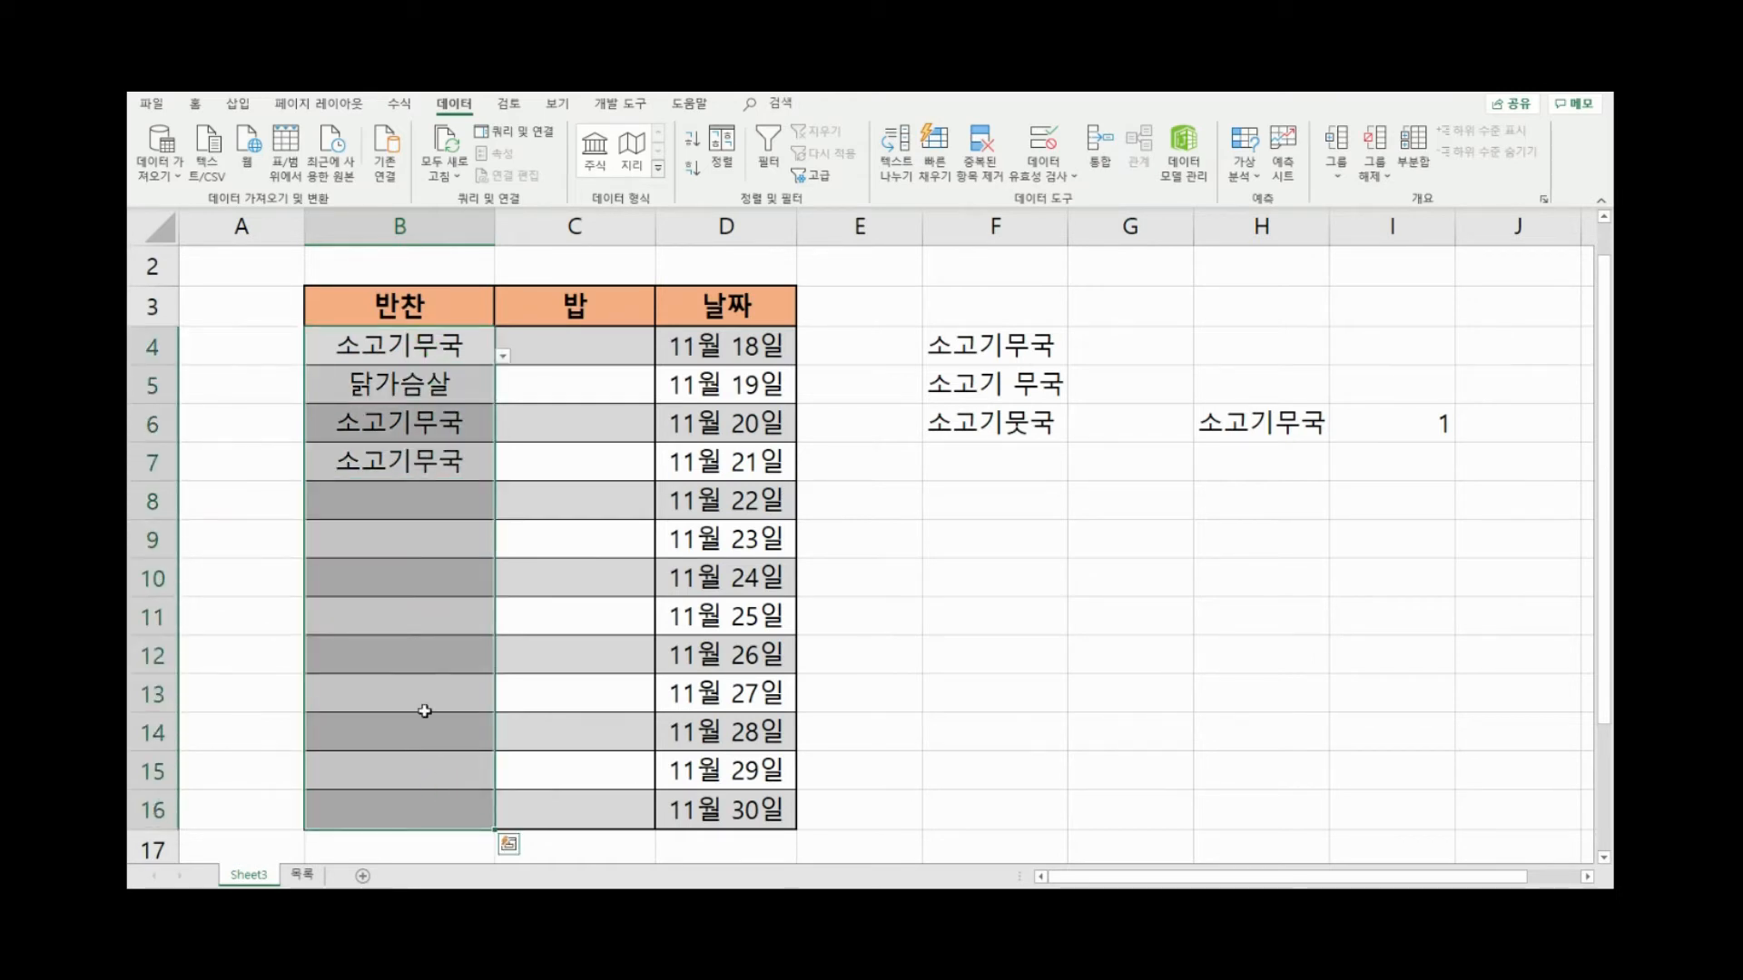
key("Delete")
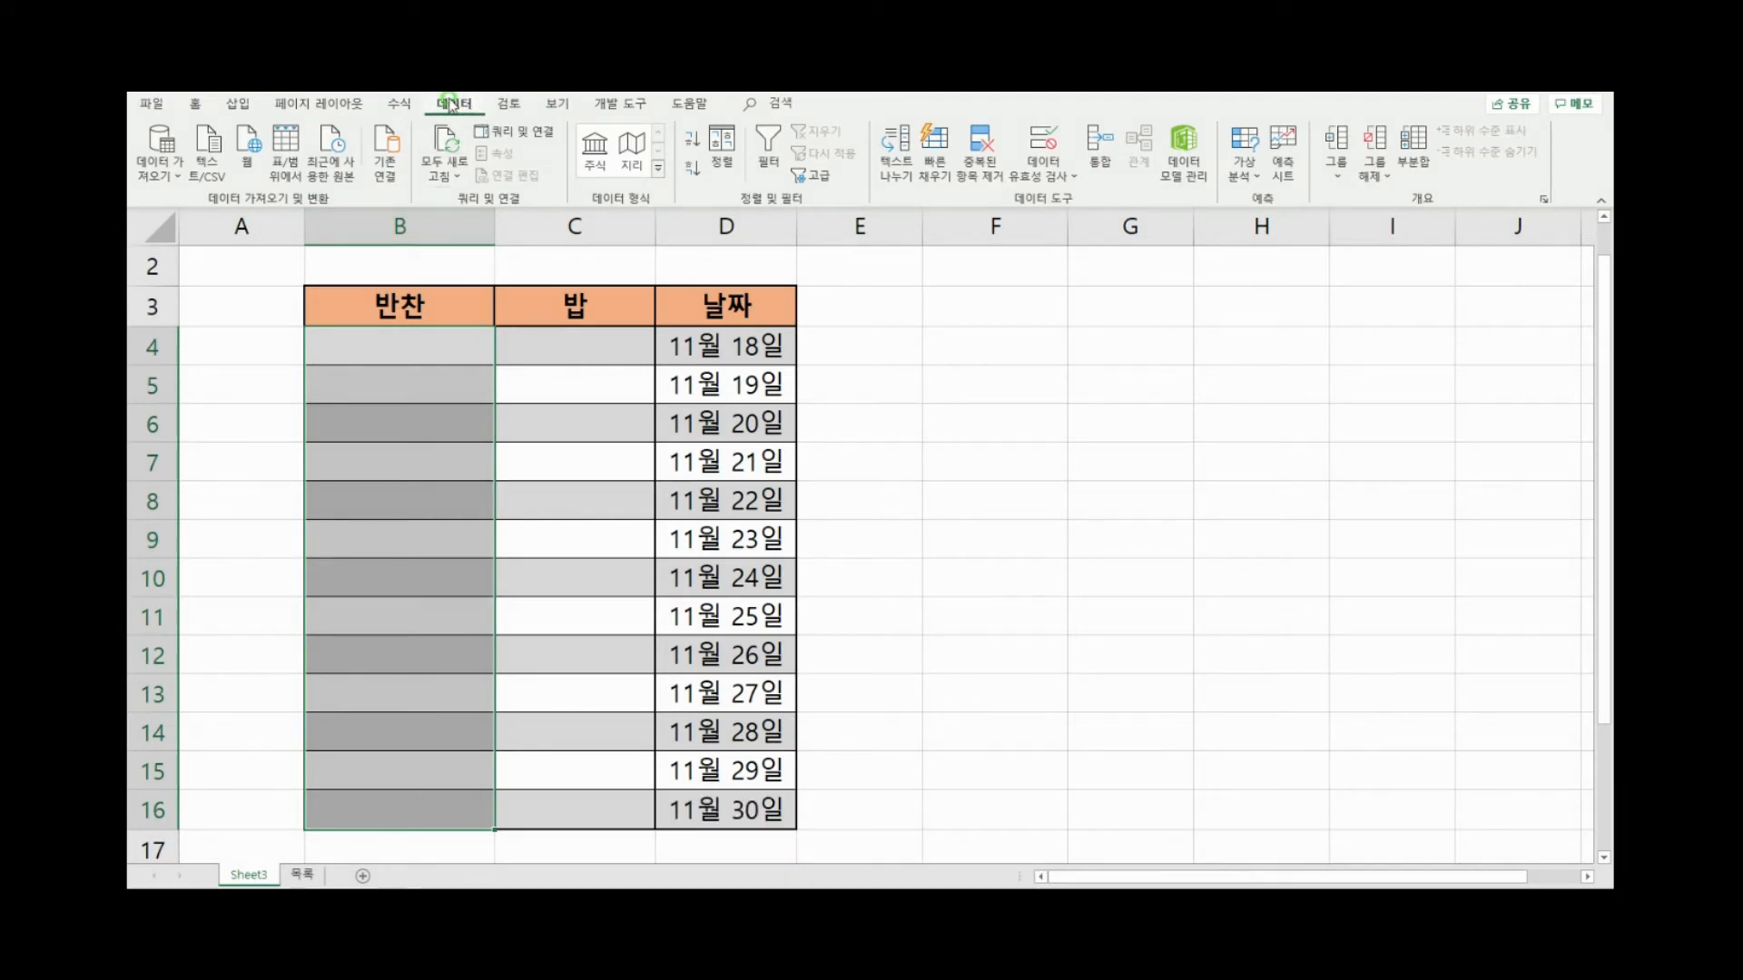
left_click(1042, 187)
left_click(1048, 180)
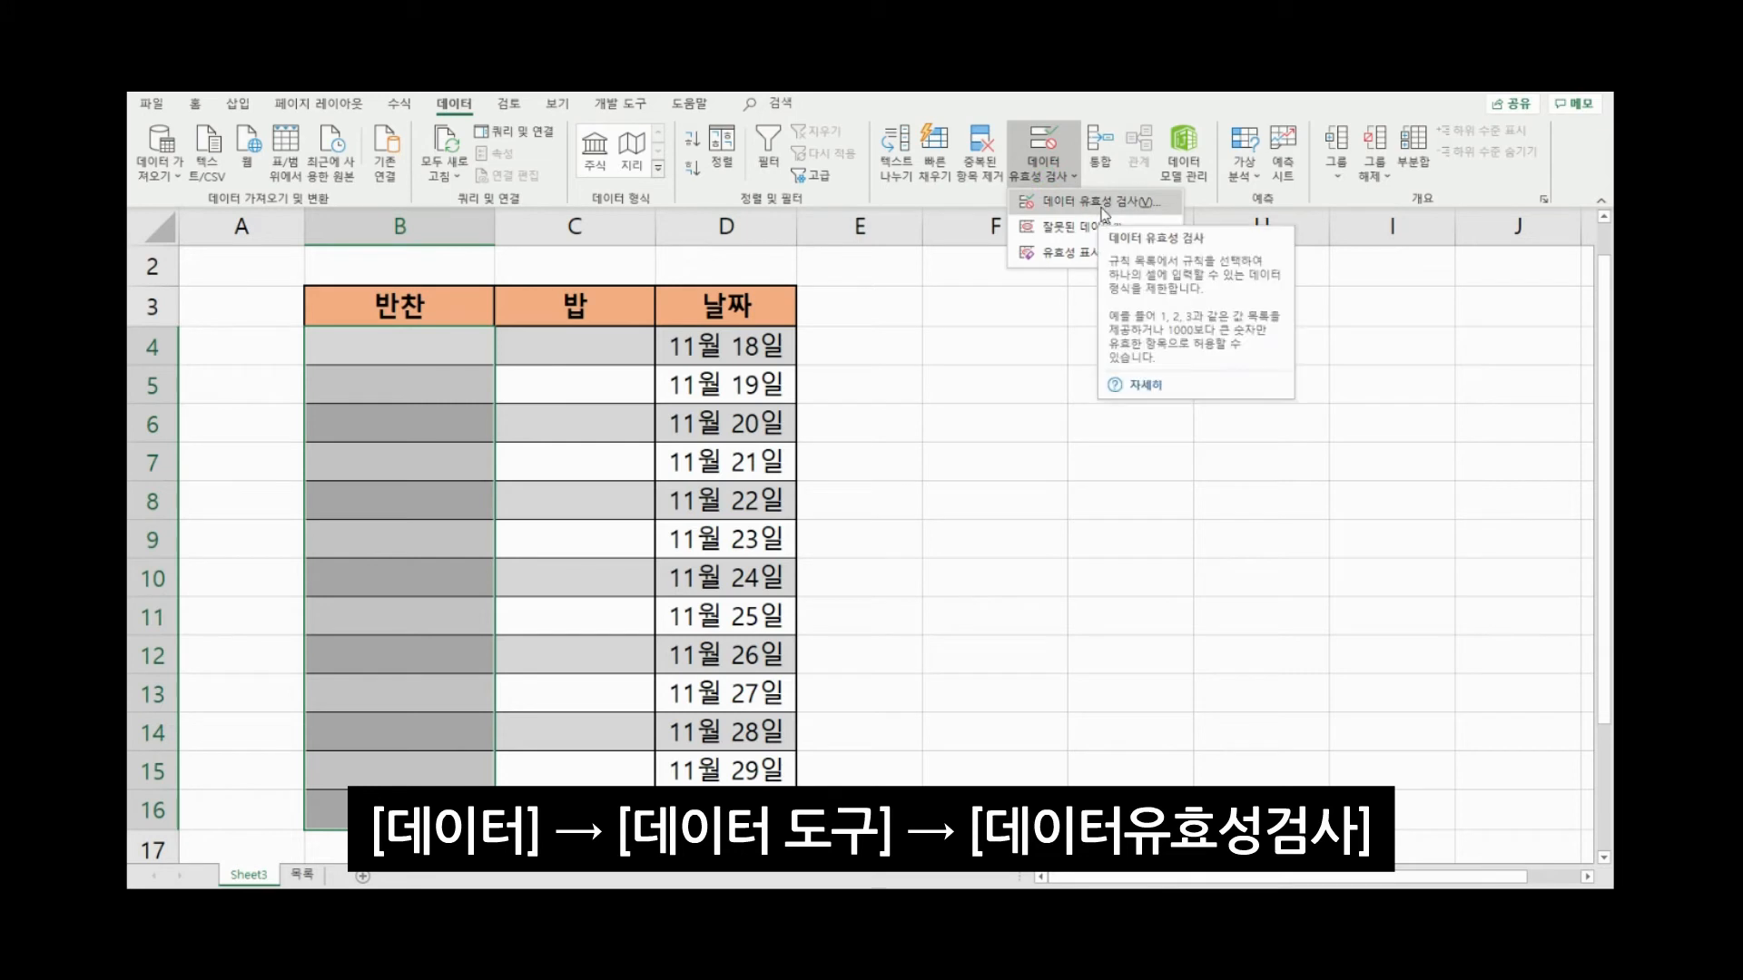
left_click(1152, 201)
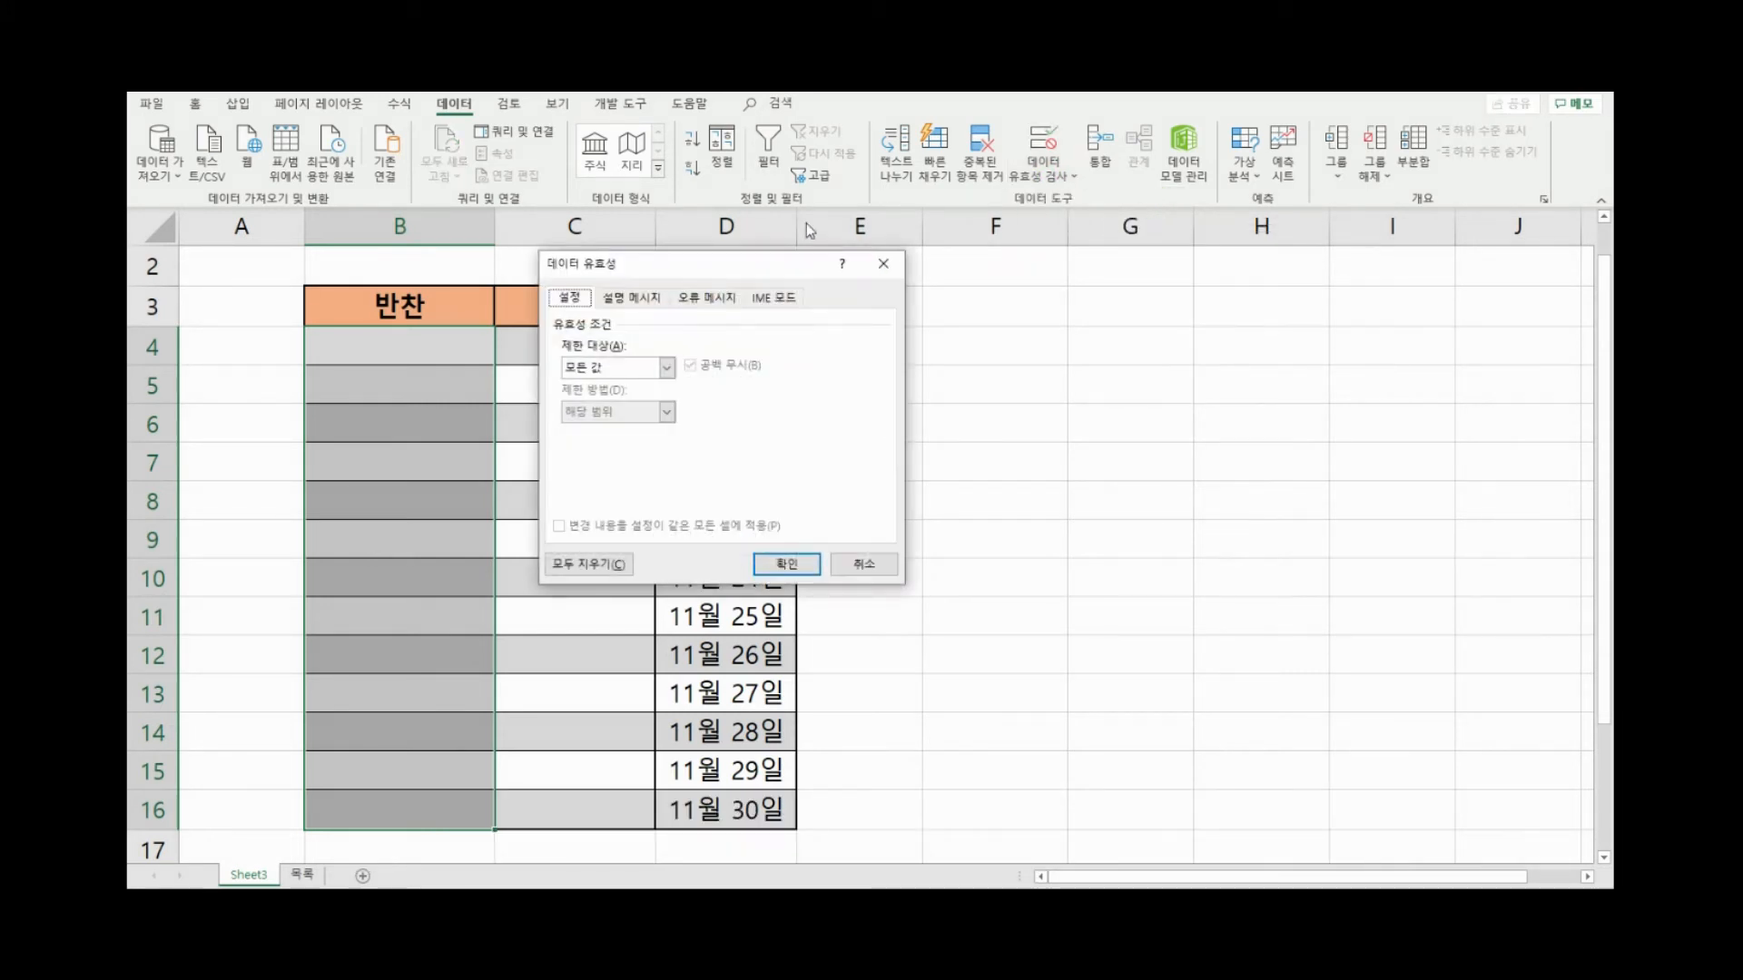
left_click_drag(709, 265, 880, 265)
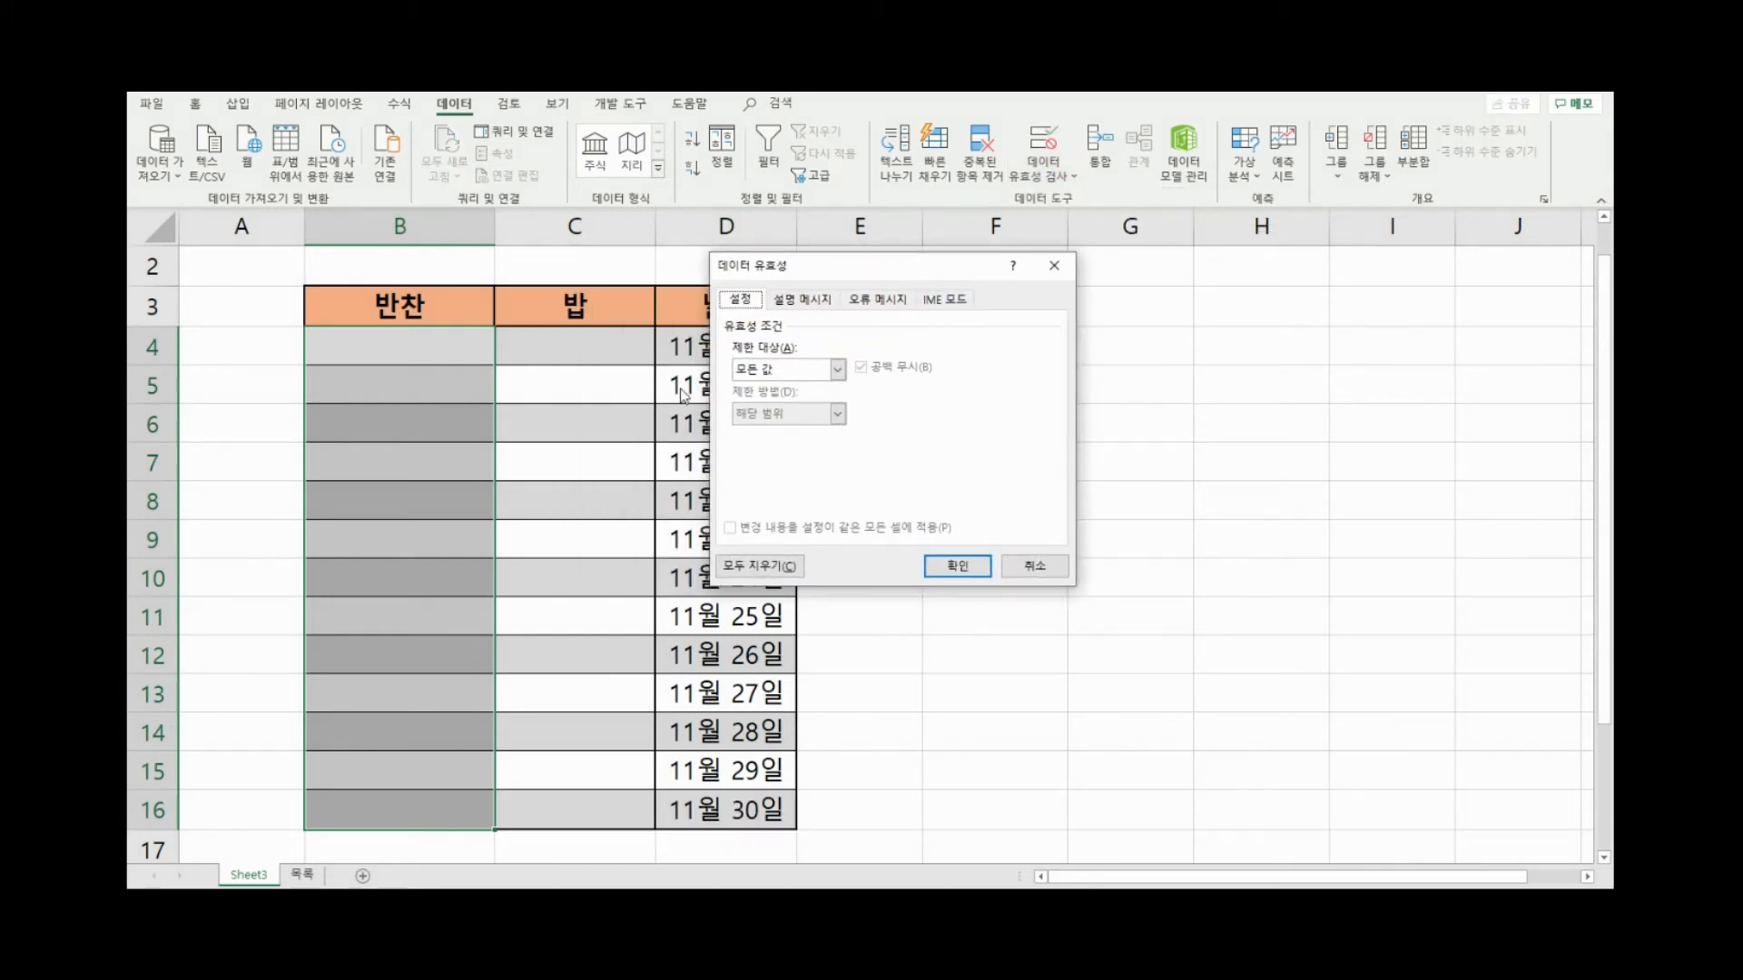
left_click(837, 368)
left_click(793, 362)
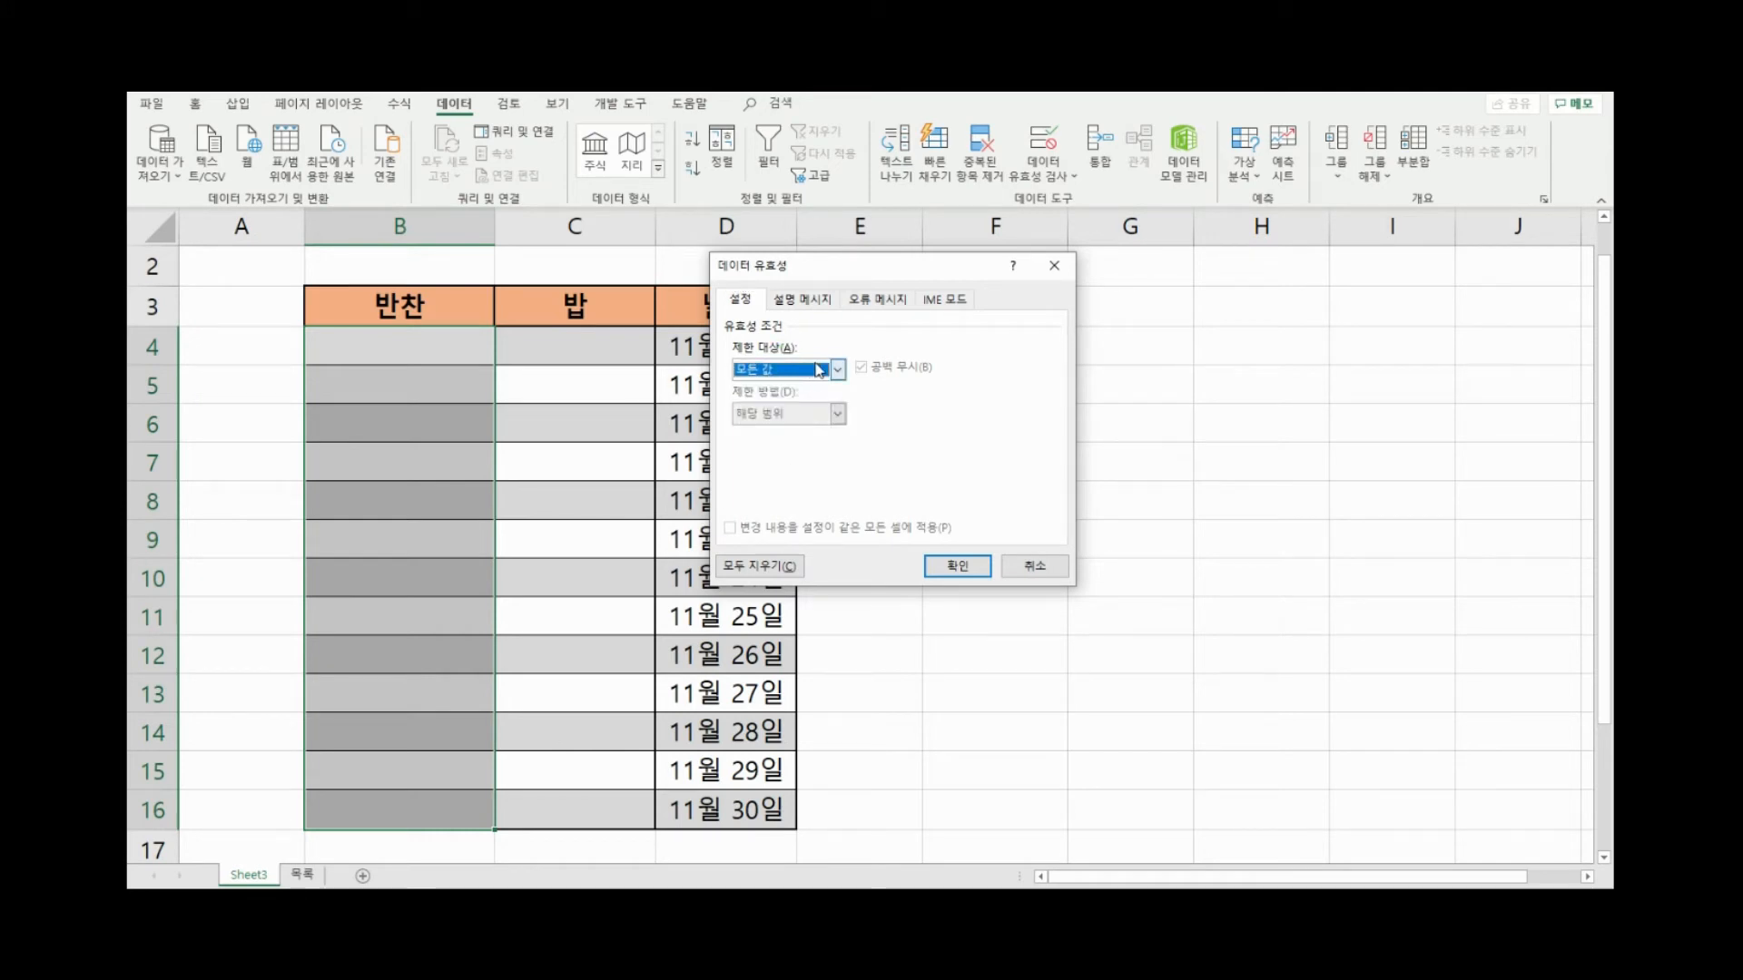
left_click(831, 366)
left_click(803, 430)
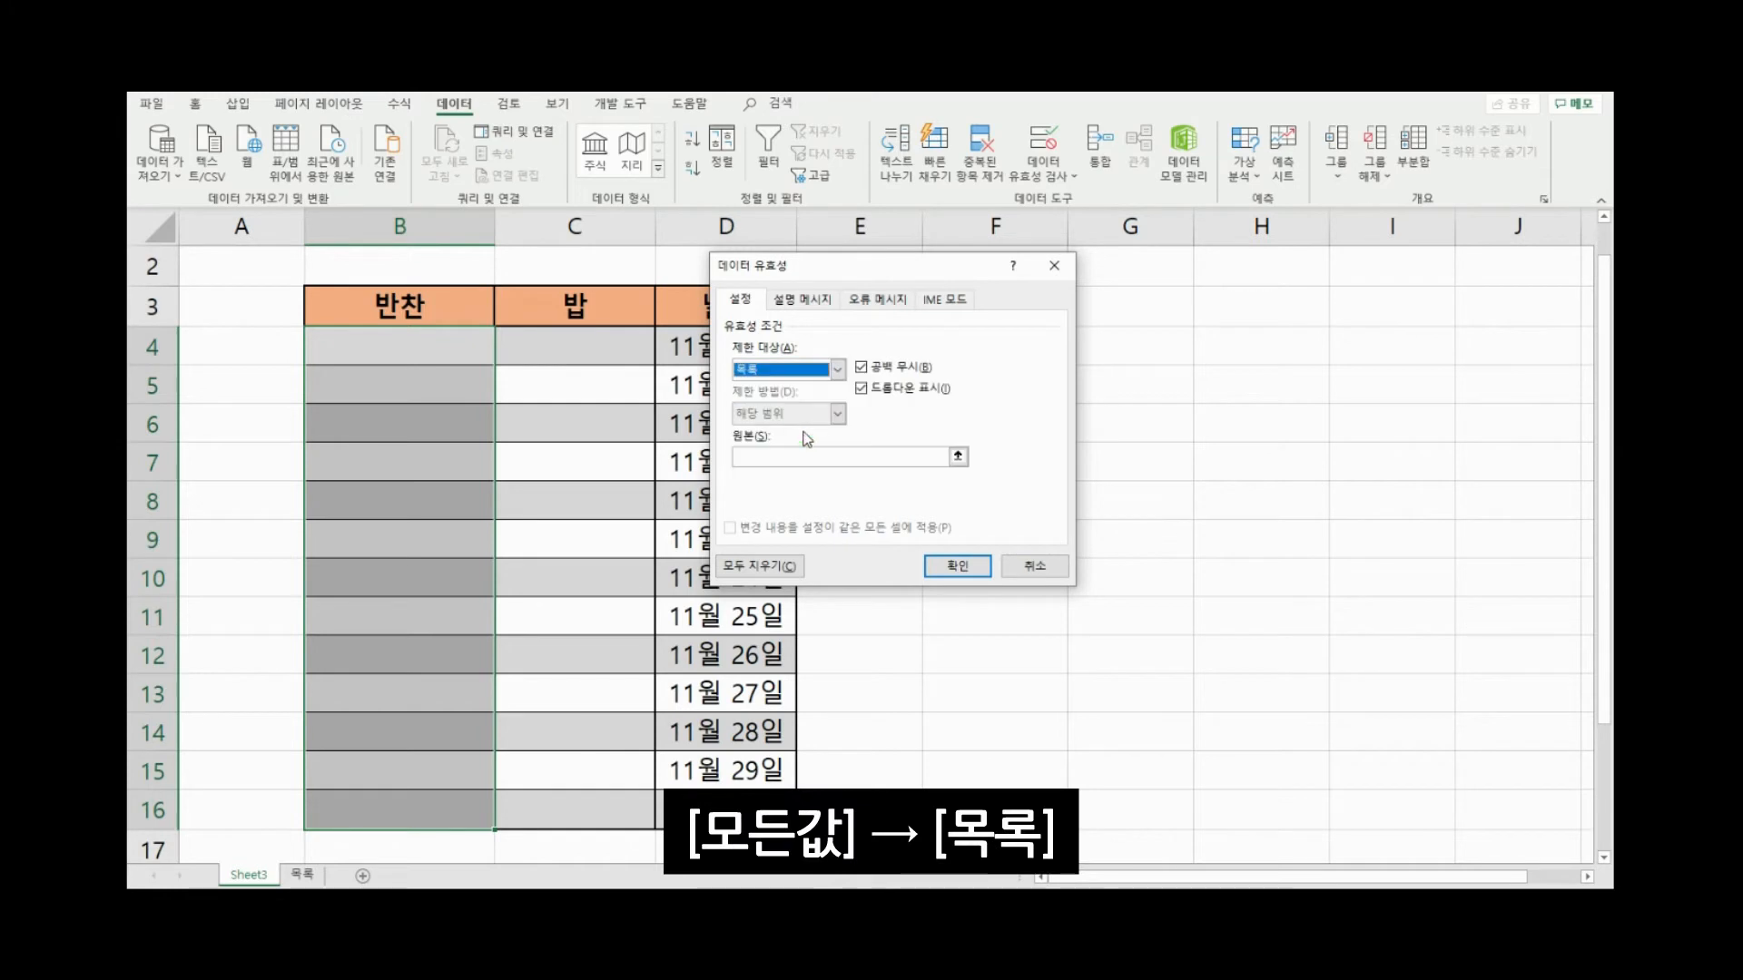
Try entering 소고기무국, 김치찌개 as the comma-separated source of the validation list, and clear the source again
left_click(774, 458)
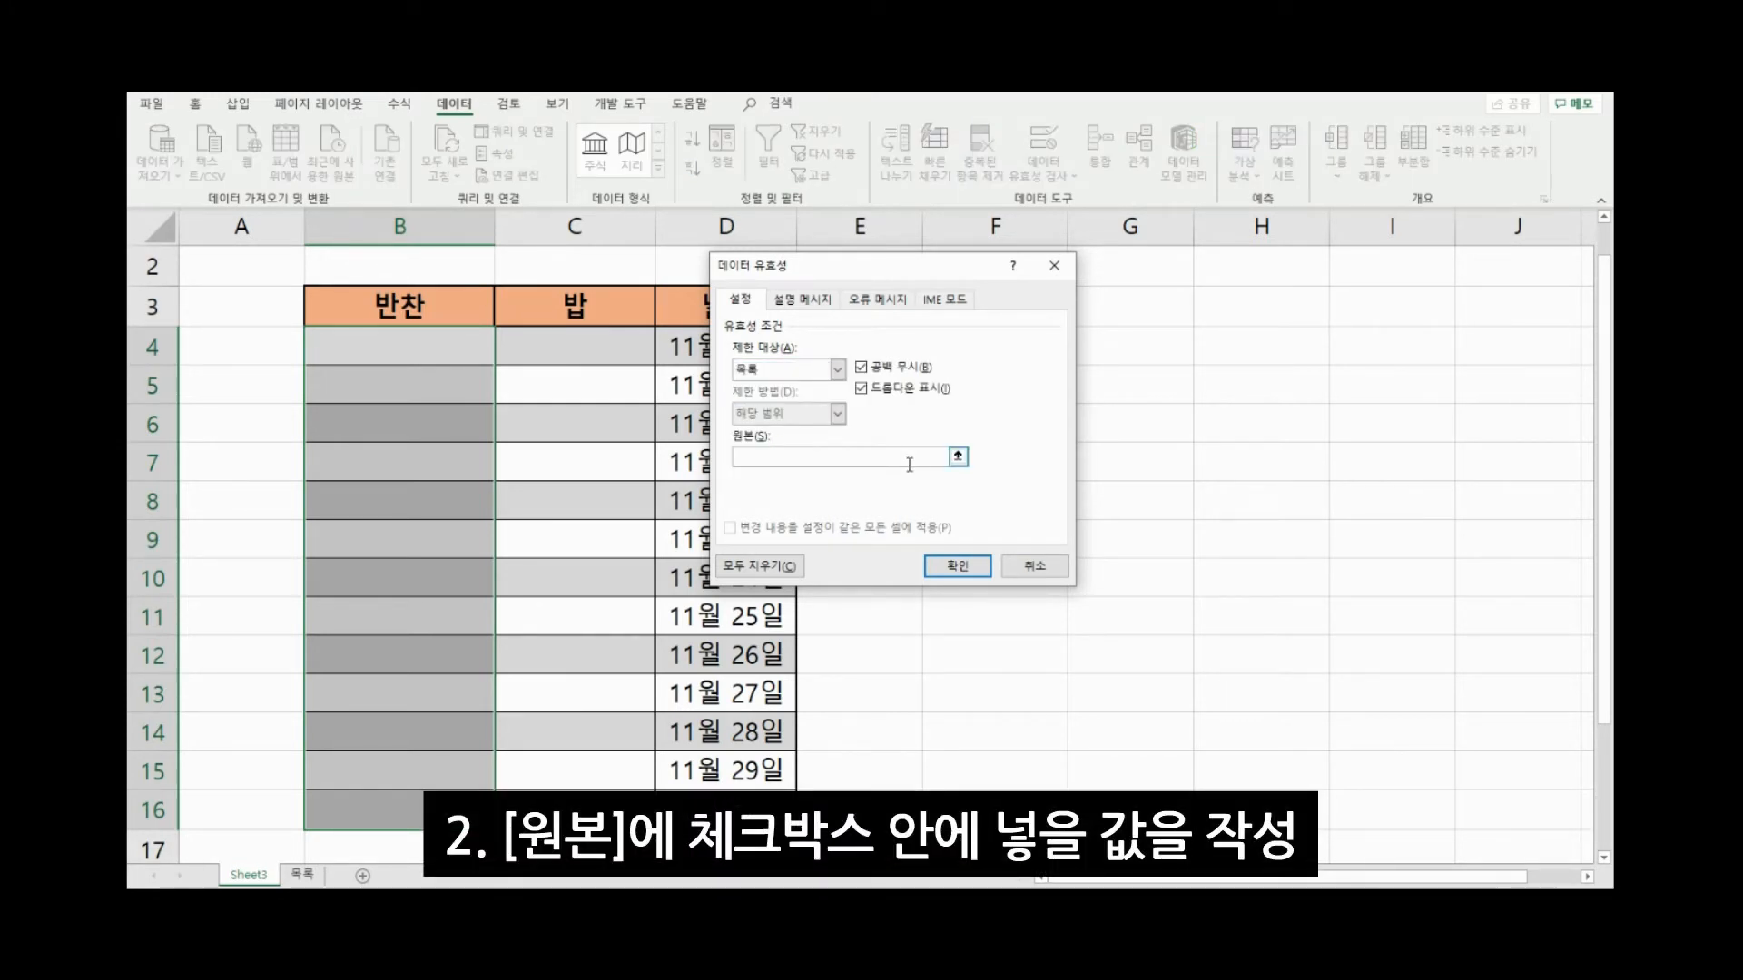
type("소고기무국,")
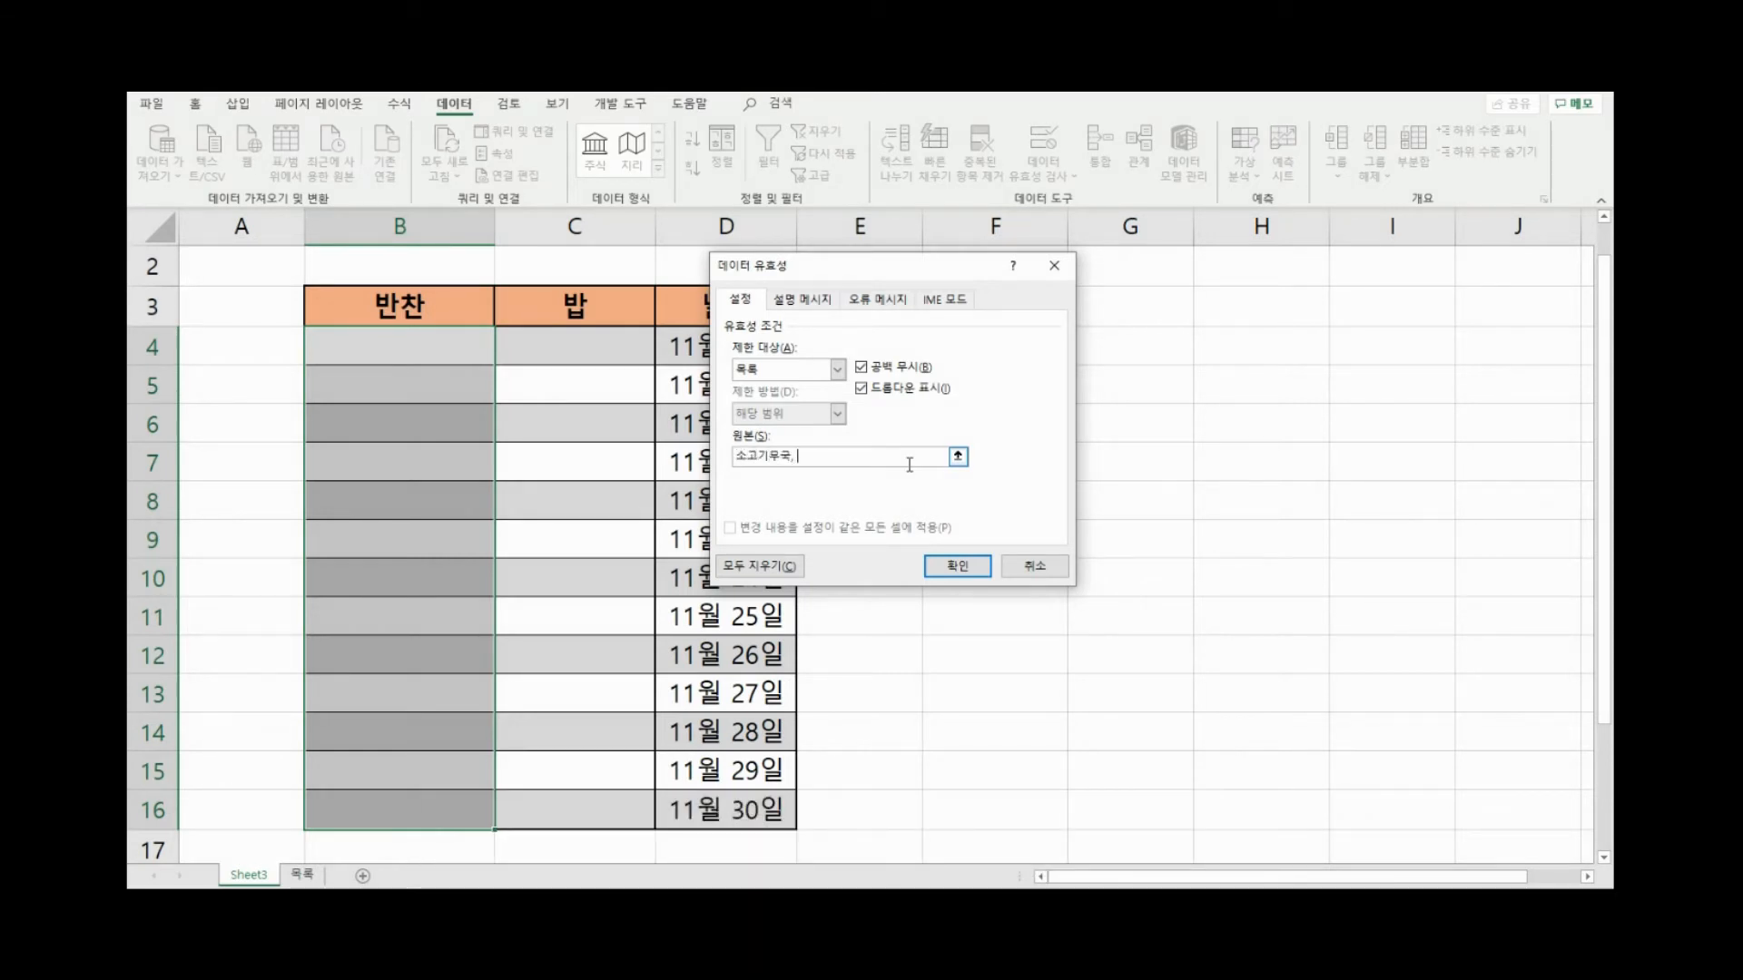
type(" 김치찌개")
left_click_drag(875, 460, 687, 440)
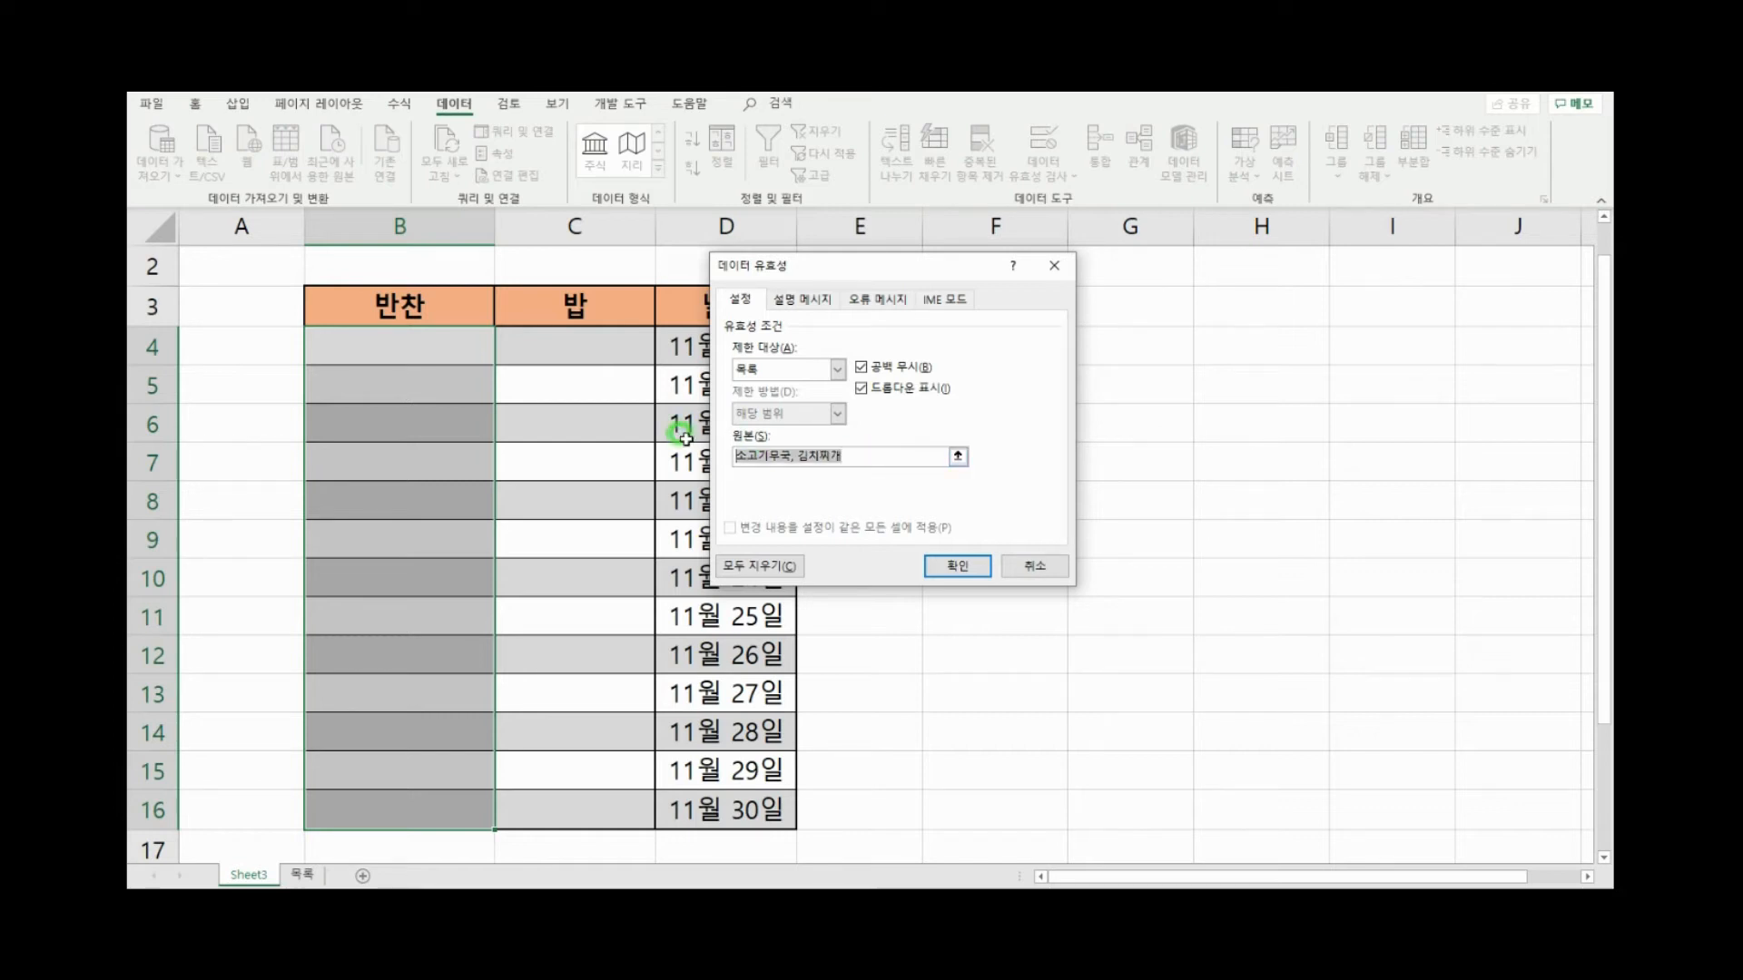
key("Delete")
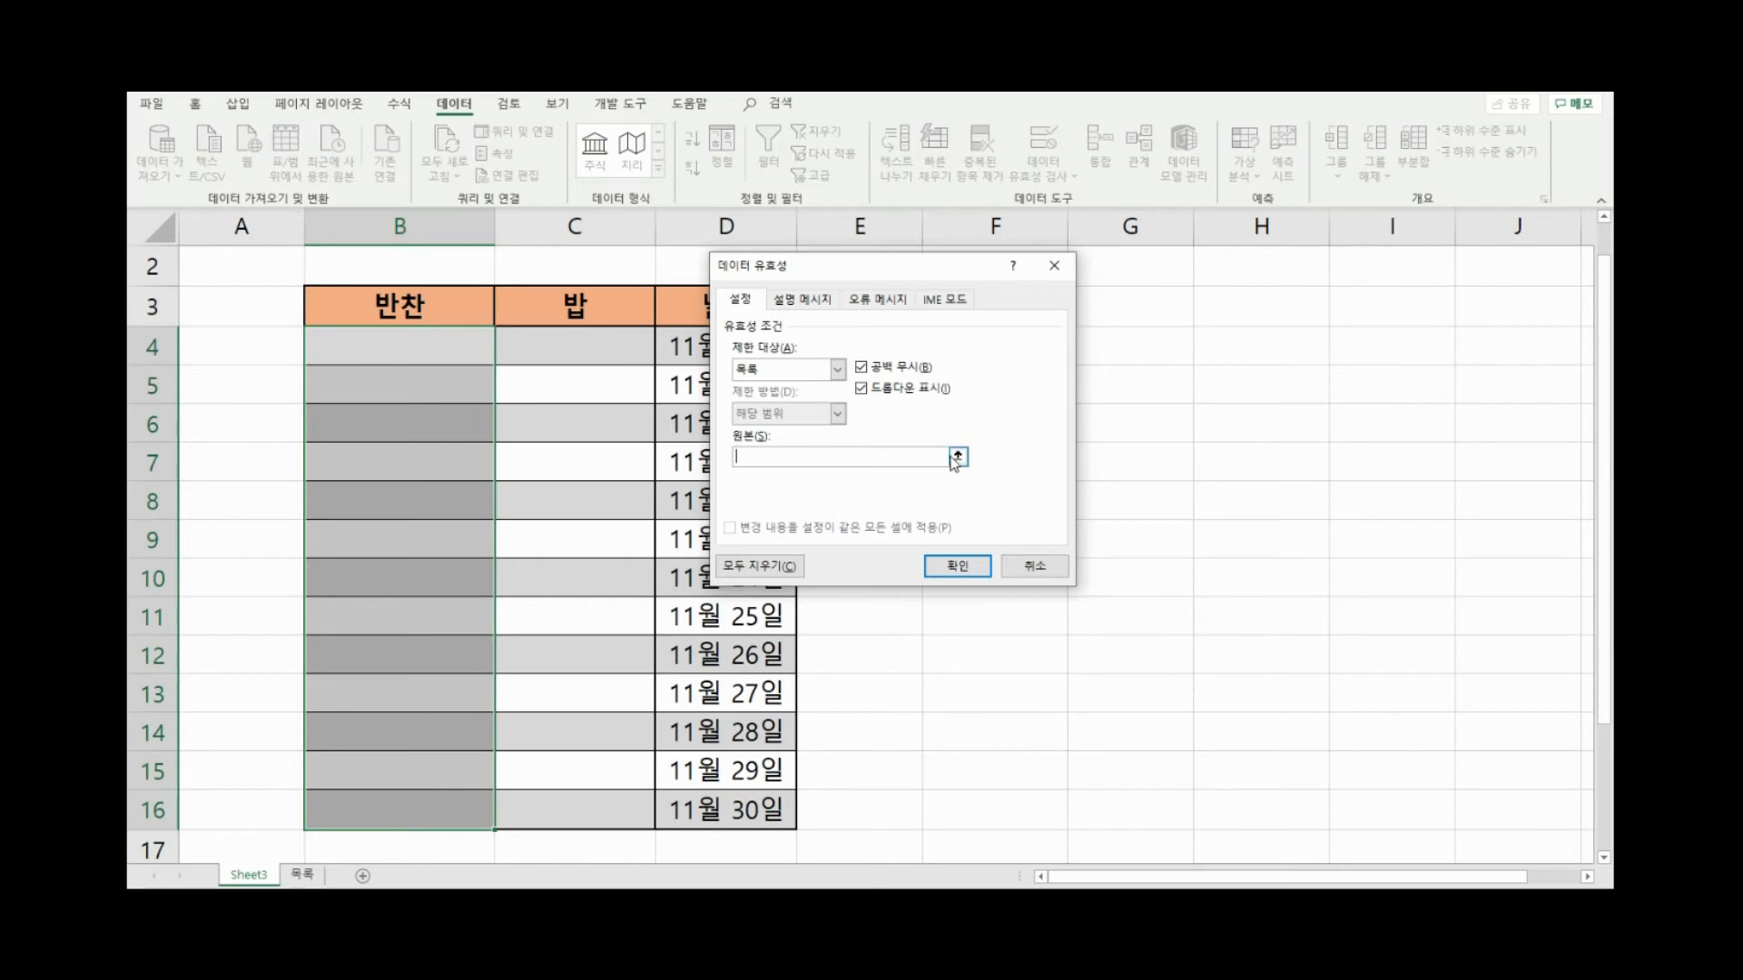
Set the side-dish list source to =목록!$C$3:$C$10 and apply the validation to B4:B16
left_click(867, 454)
left_click(873, 456)
left_click_drag(840, 266, 717, 240)
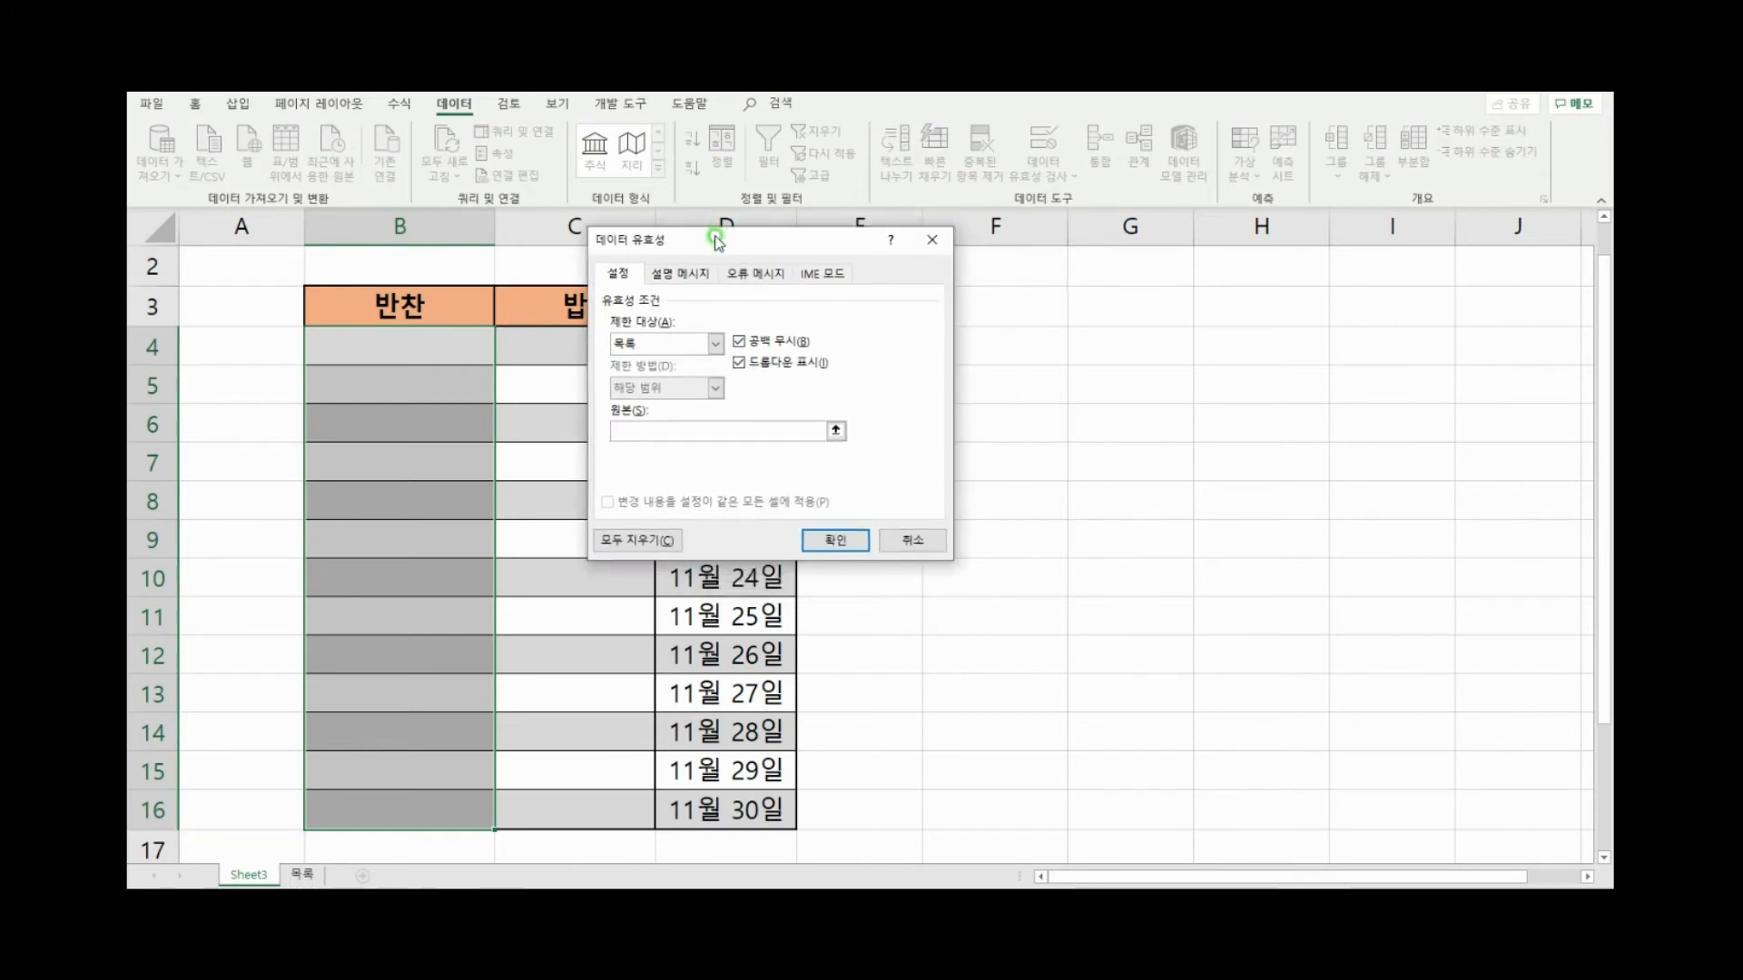
left_click(835, 432)
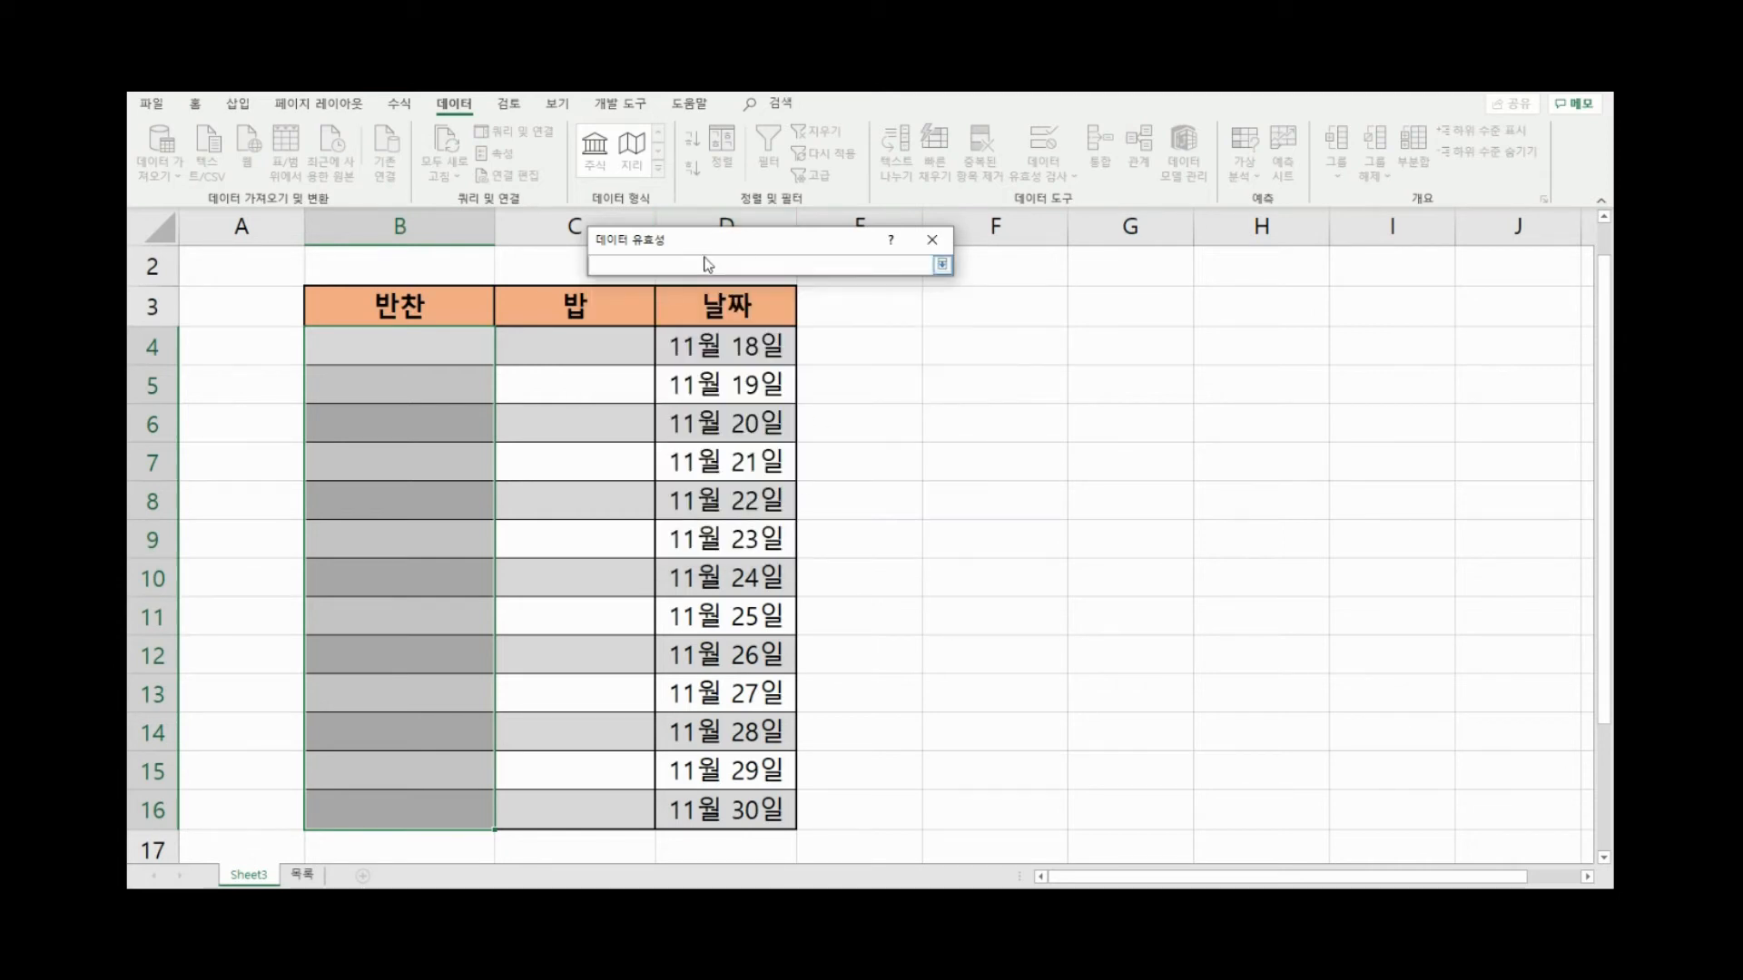
left_click(305, 874)
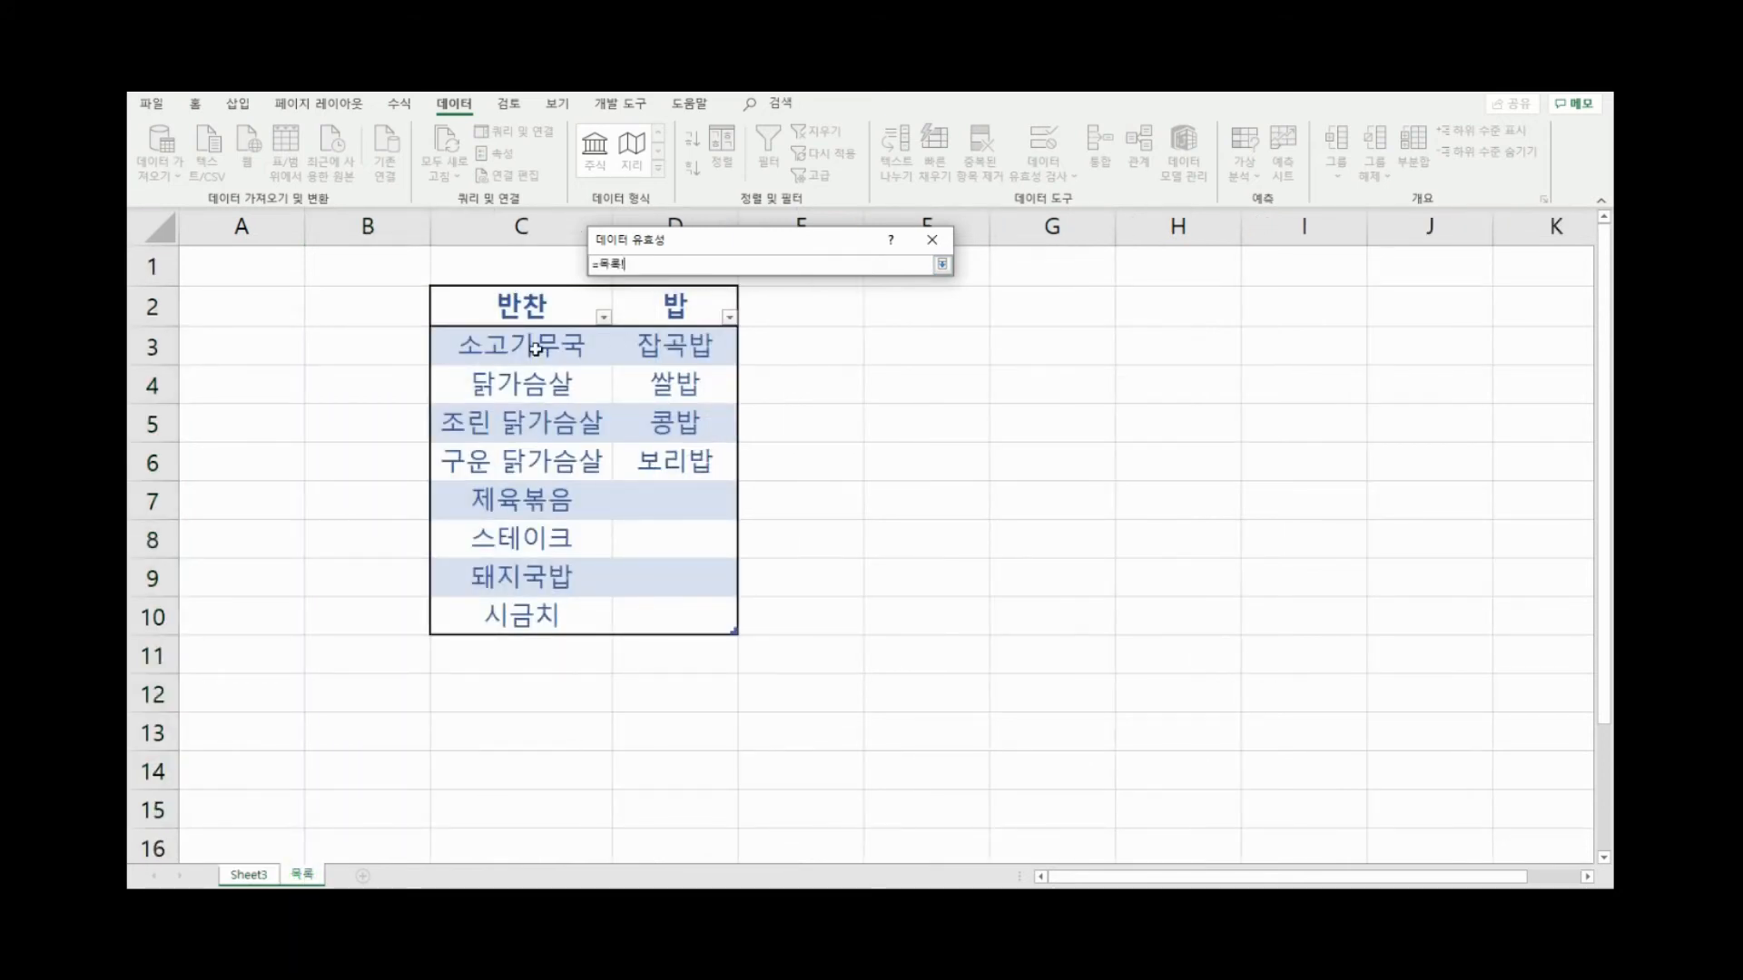
left_click_drag(538, 346, 559, 607)
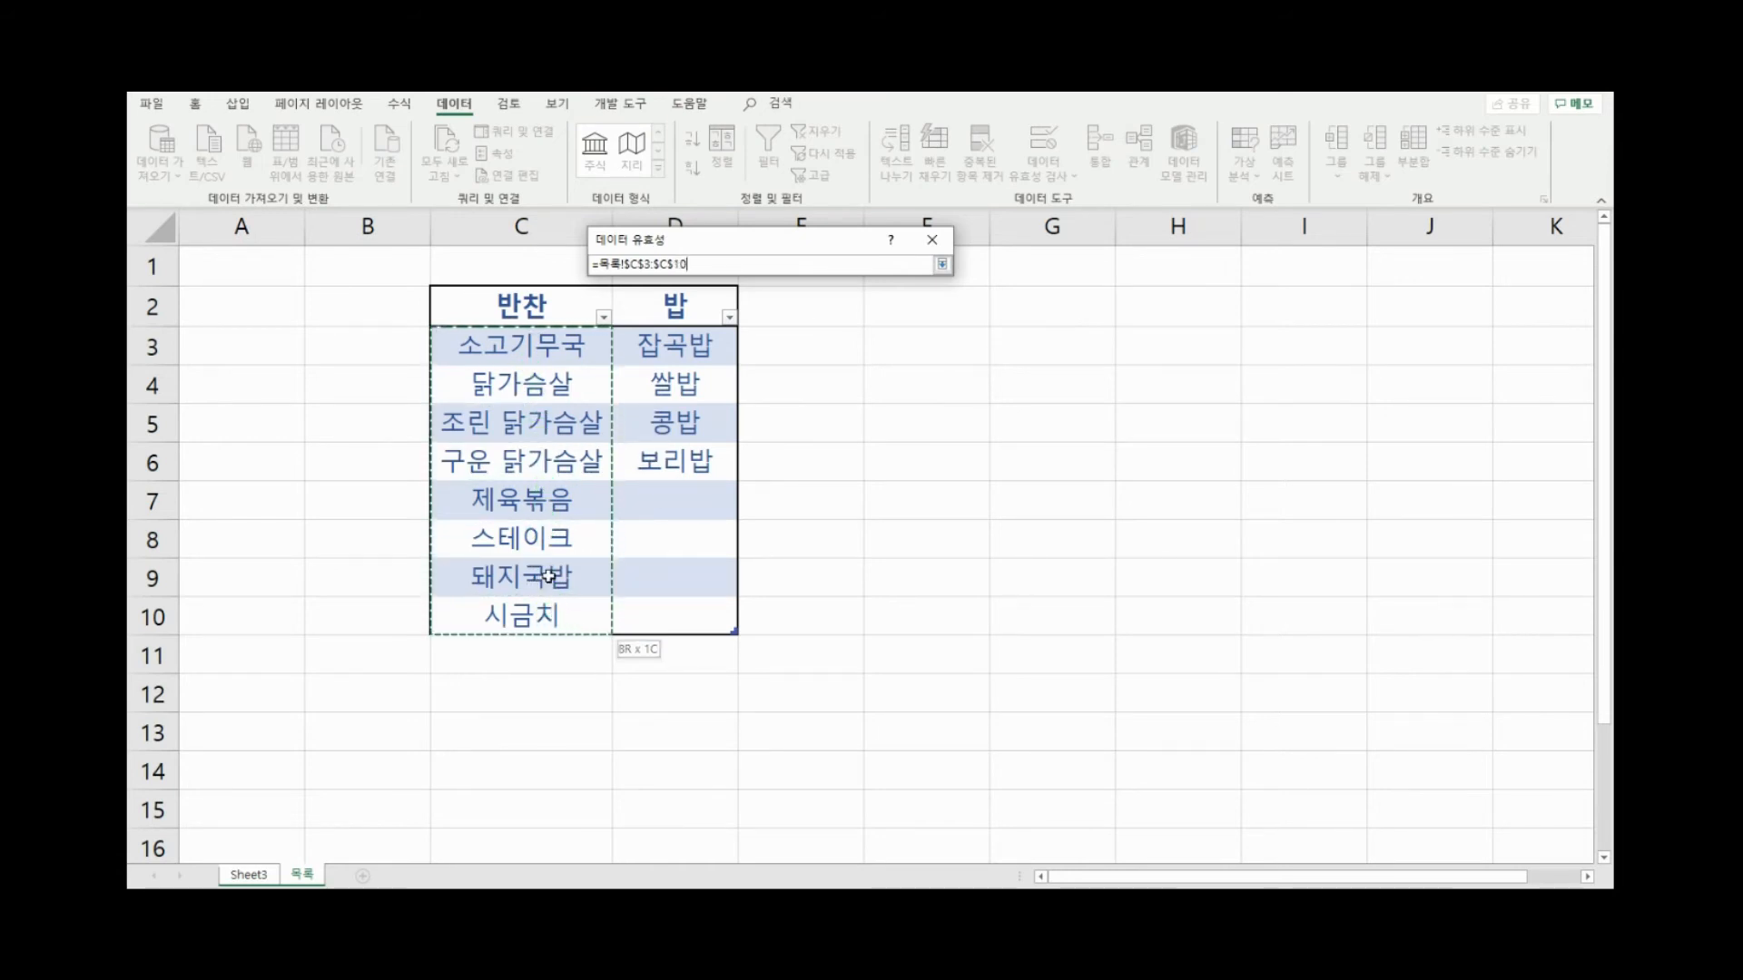
key("Return")
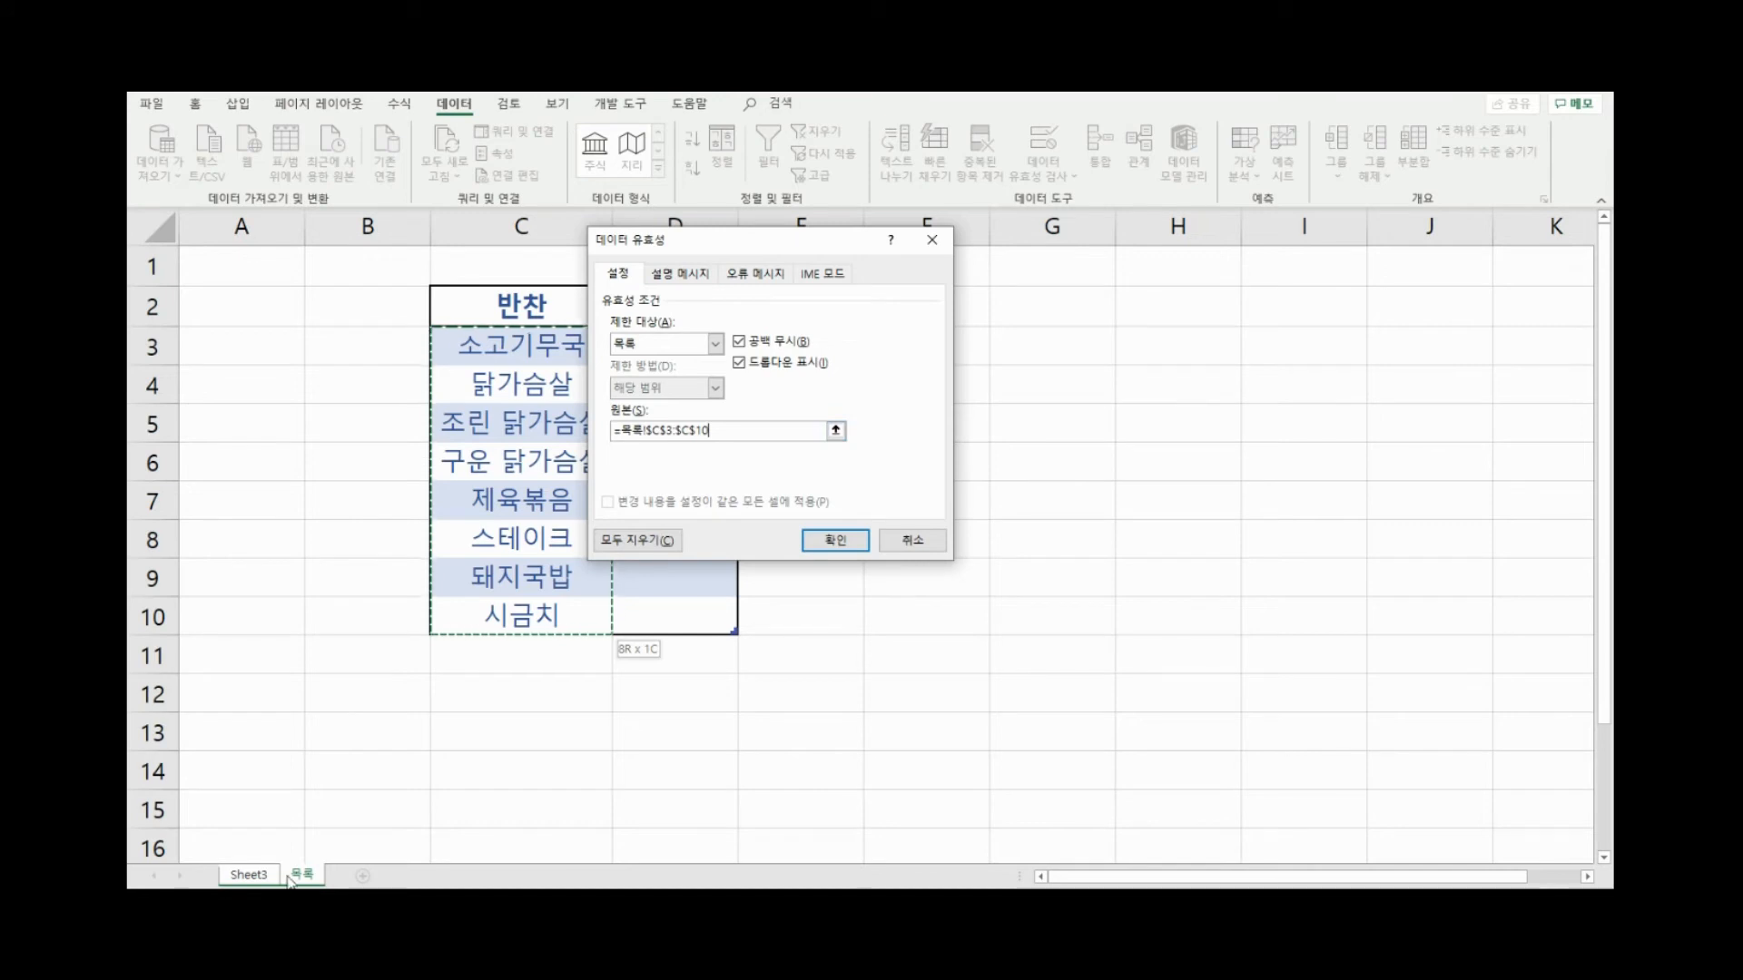
left_click(834, 541)
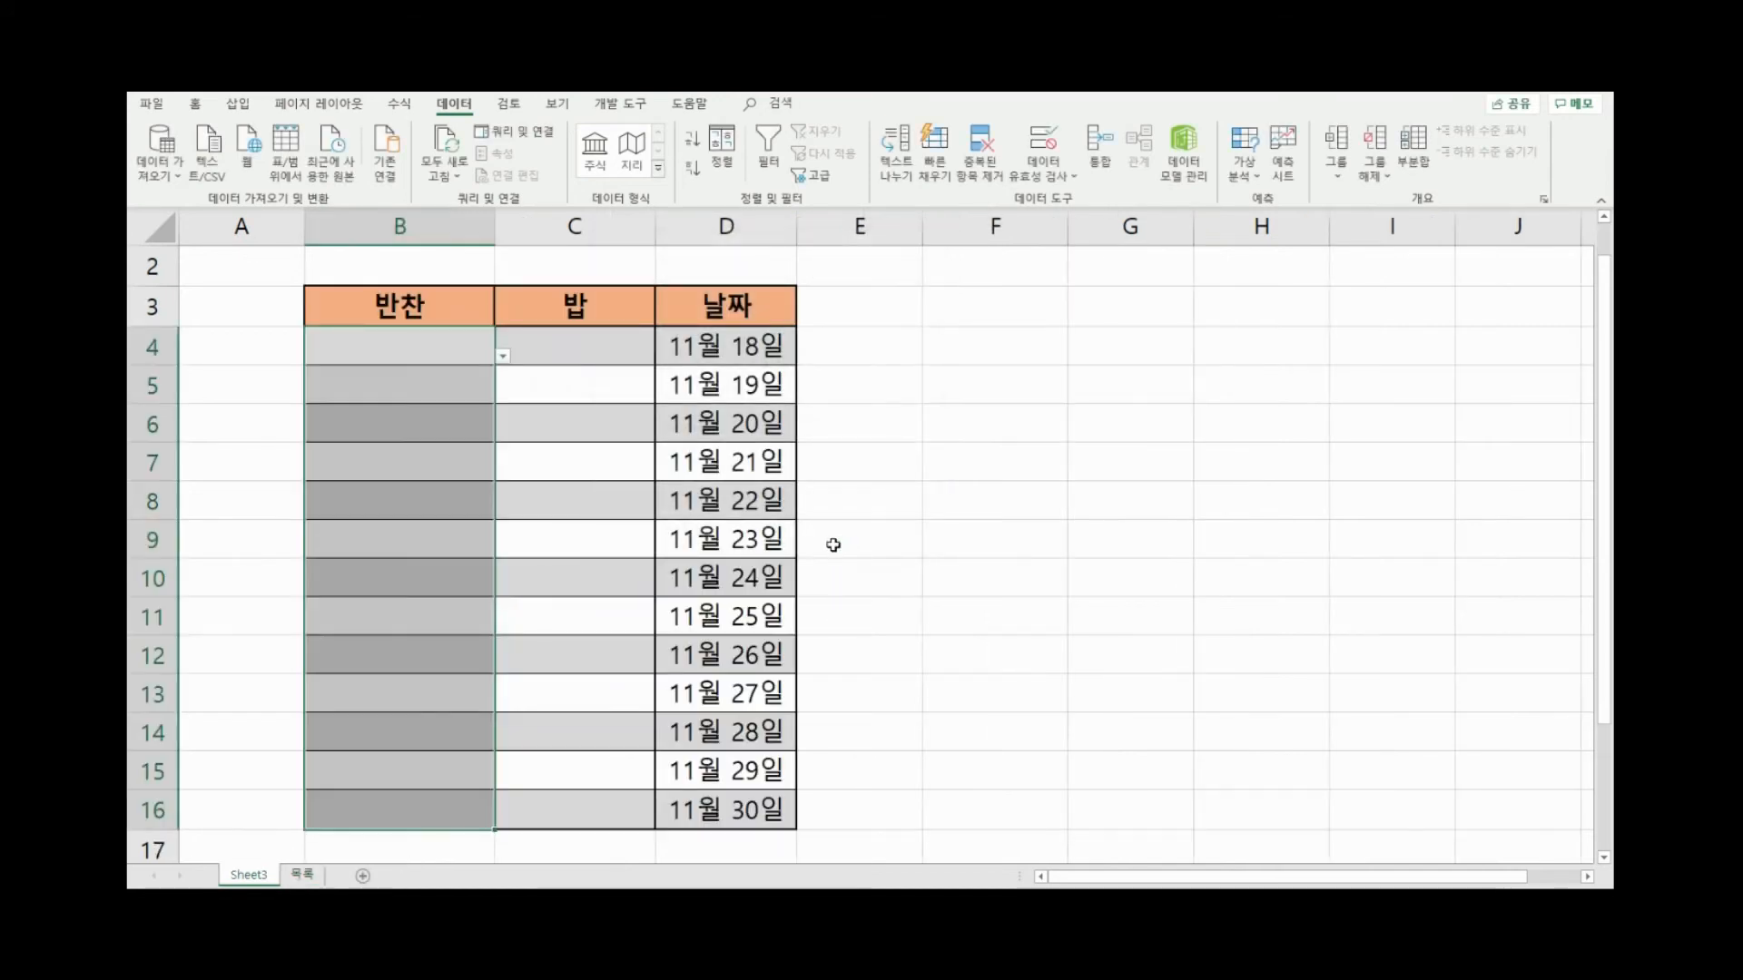
Examine the choices offered by the dropdown lists in side-dish cells B4 and B5
left_click(439, 360)
left_click(503, 358)
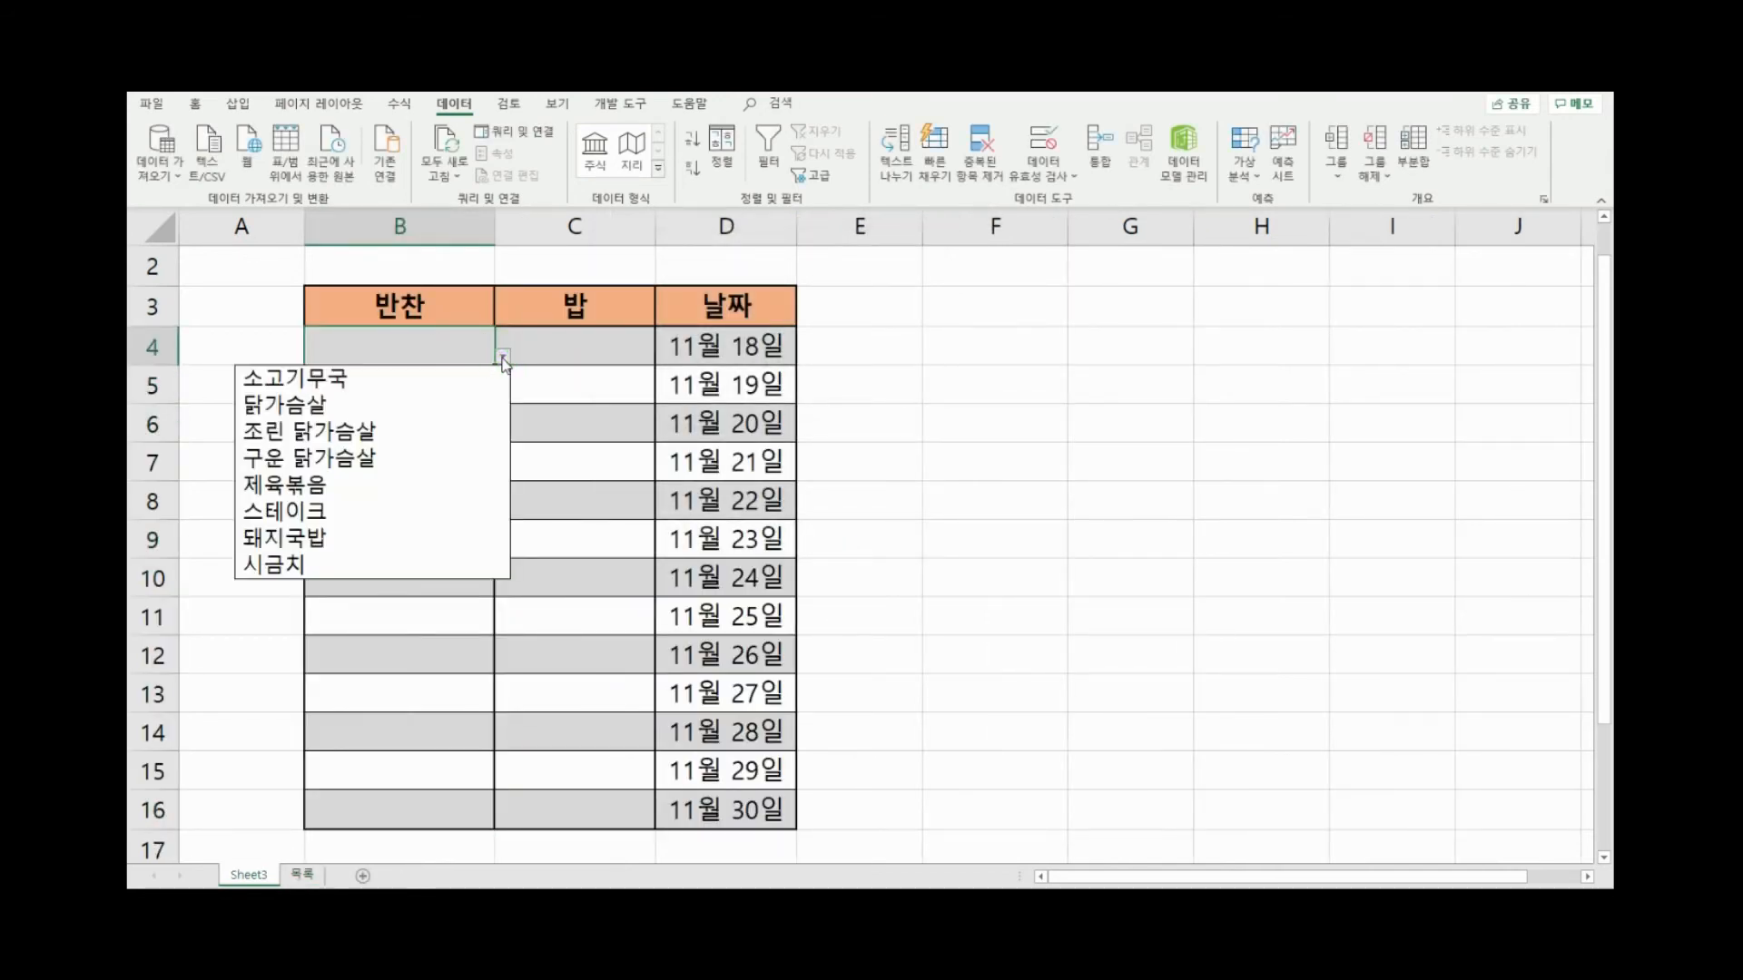
left_click(503, 358)
left_click(378, 380)
left_click(502, 395)
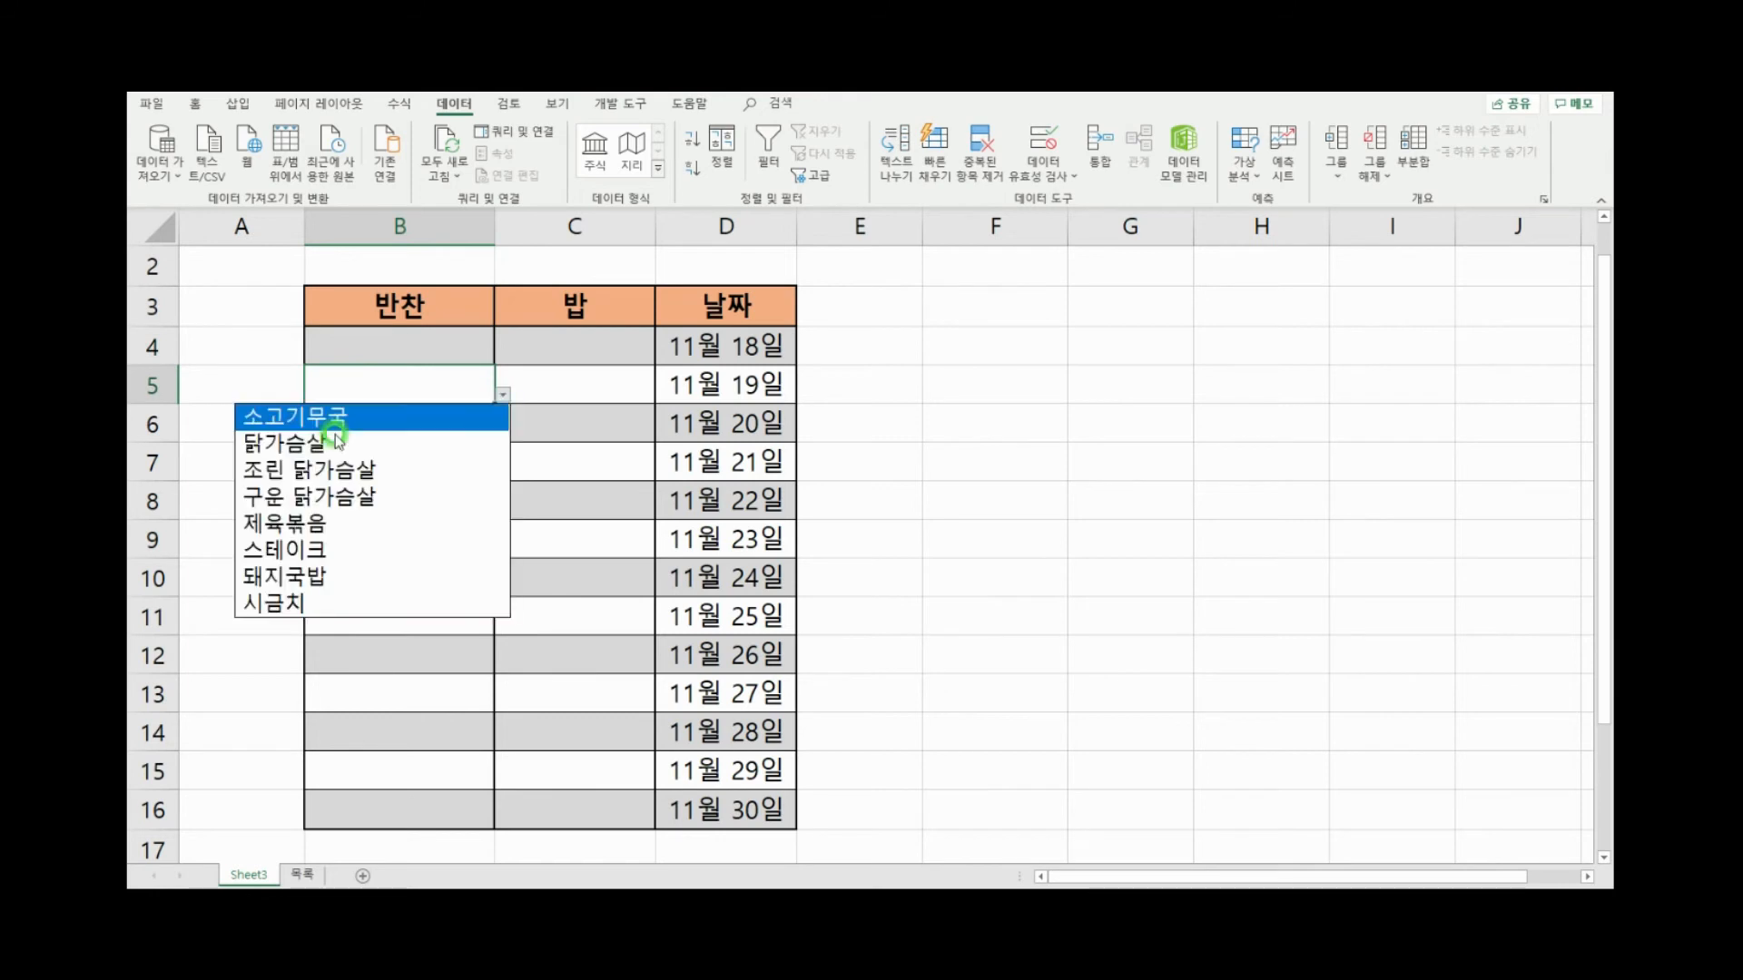
left_click(405, 686)
left_click(405, 536)
left_click(626, 486)
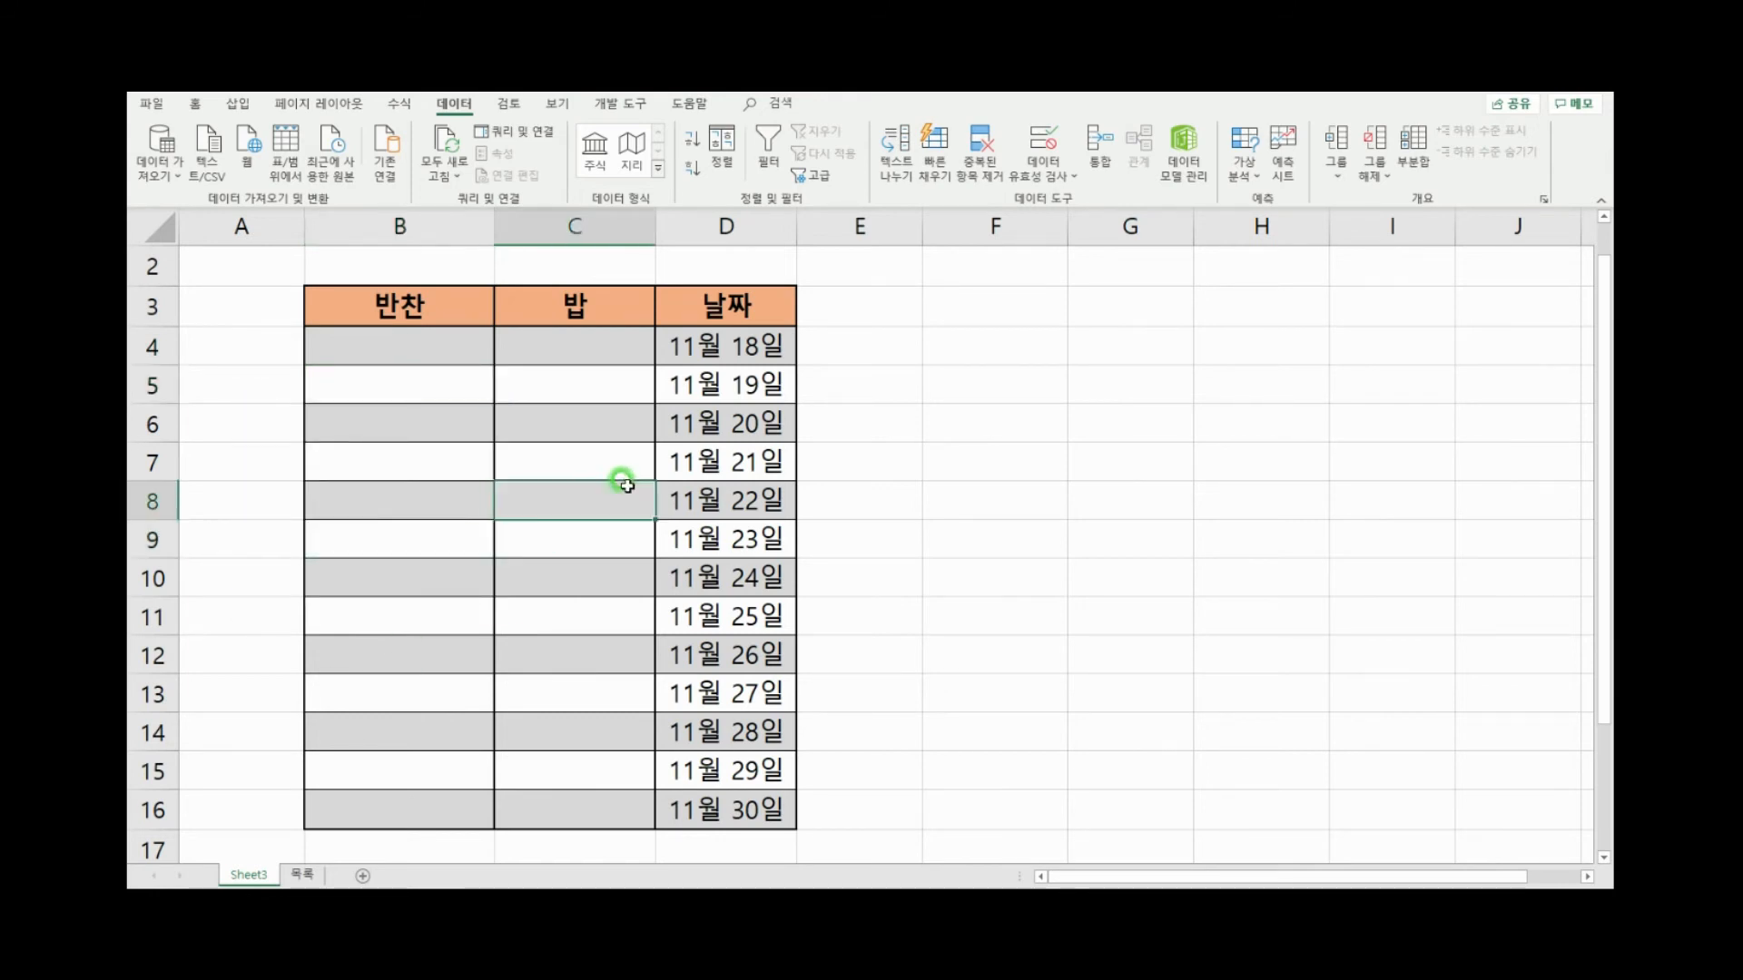
Set the data validation of the rice cells C4:C16 to allow a list (목록)
left_click_drag(610, 343, 591, 672)
scroll(720, 680, "up", 1)
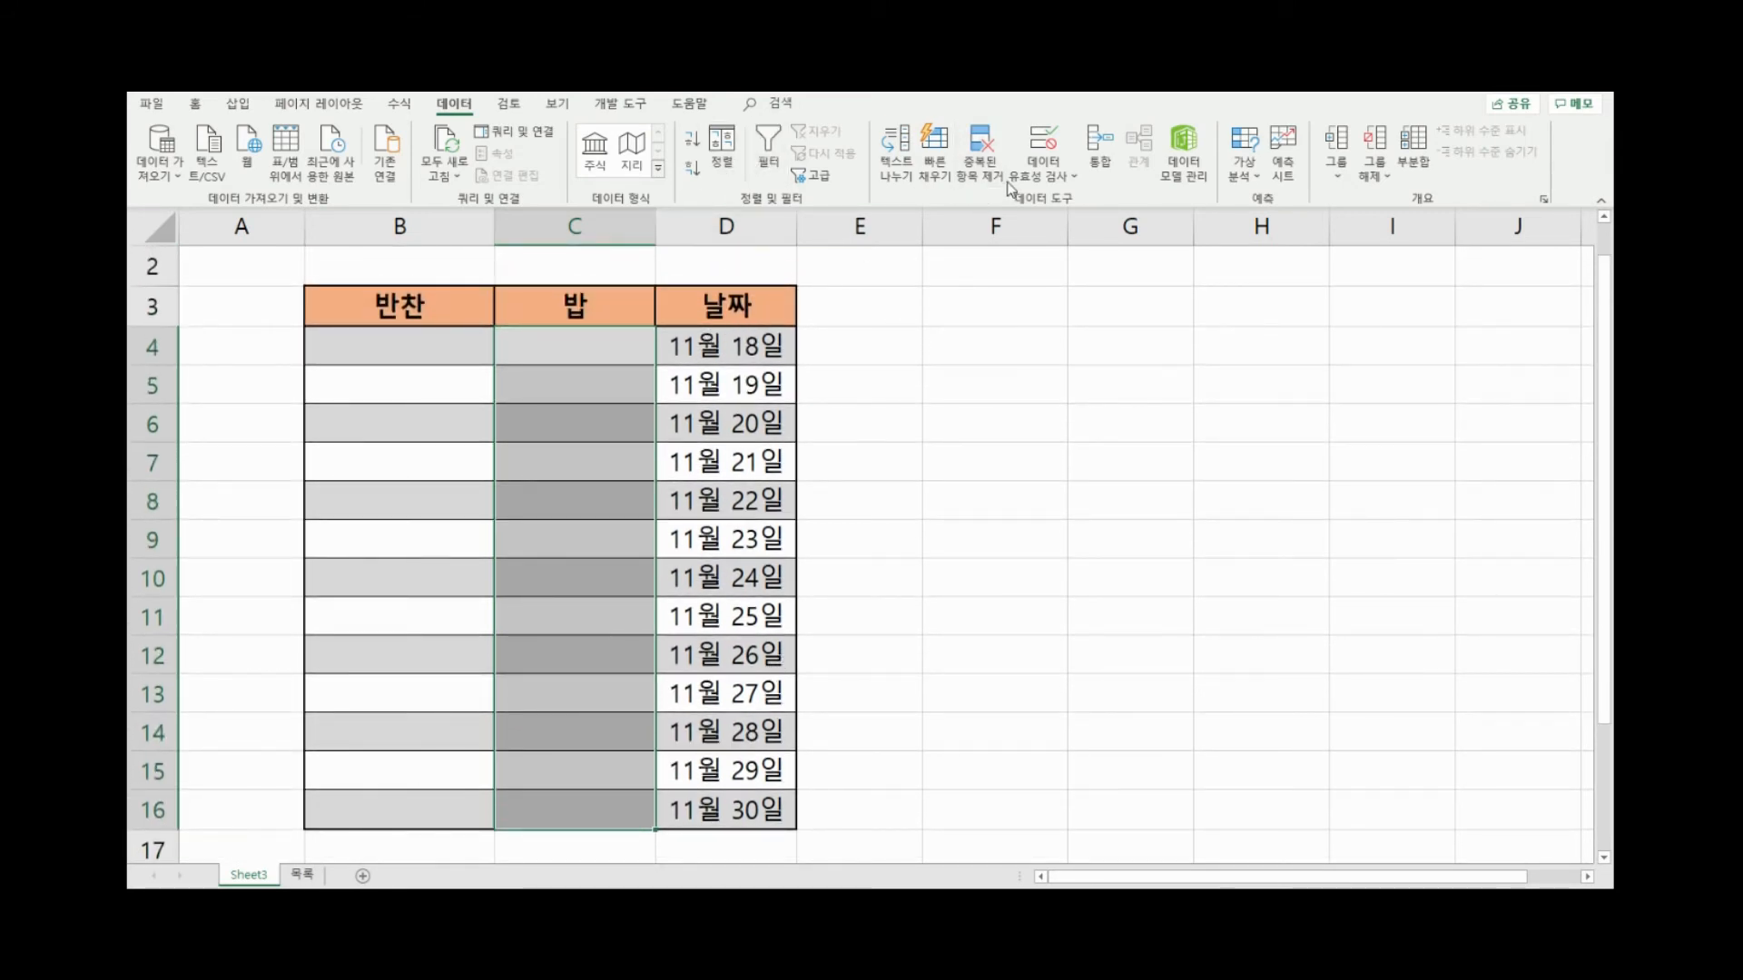
left_click(1042, 140)
left_click(707, 343)
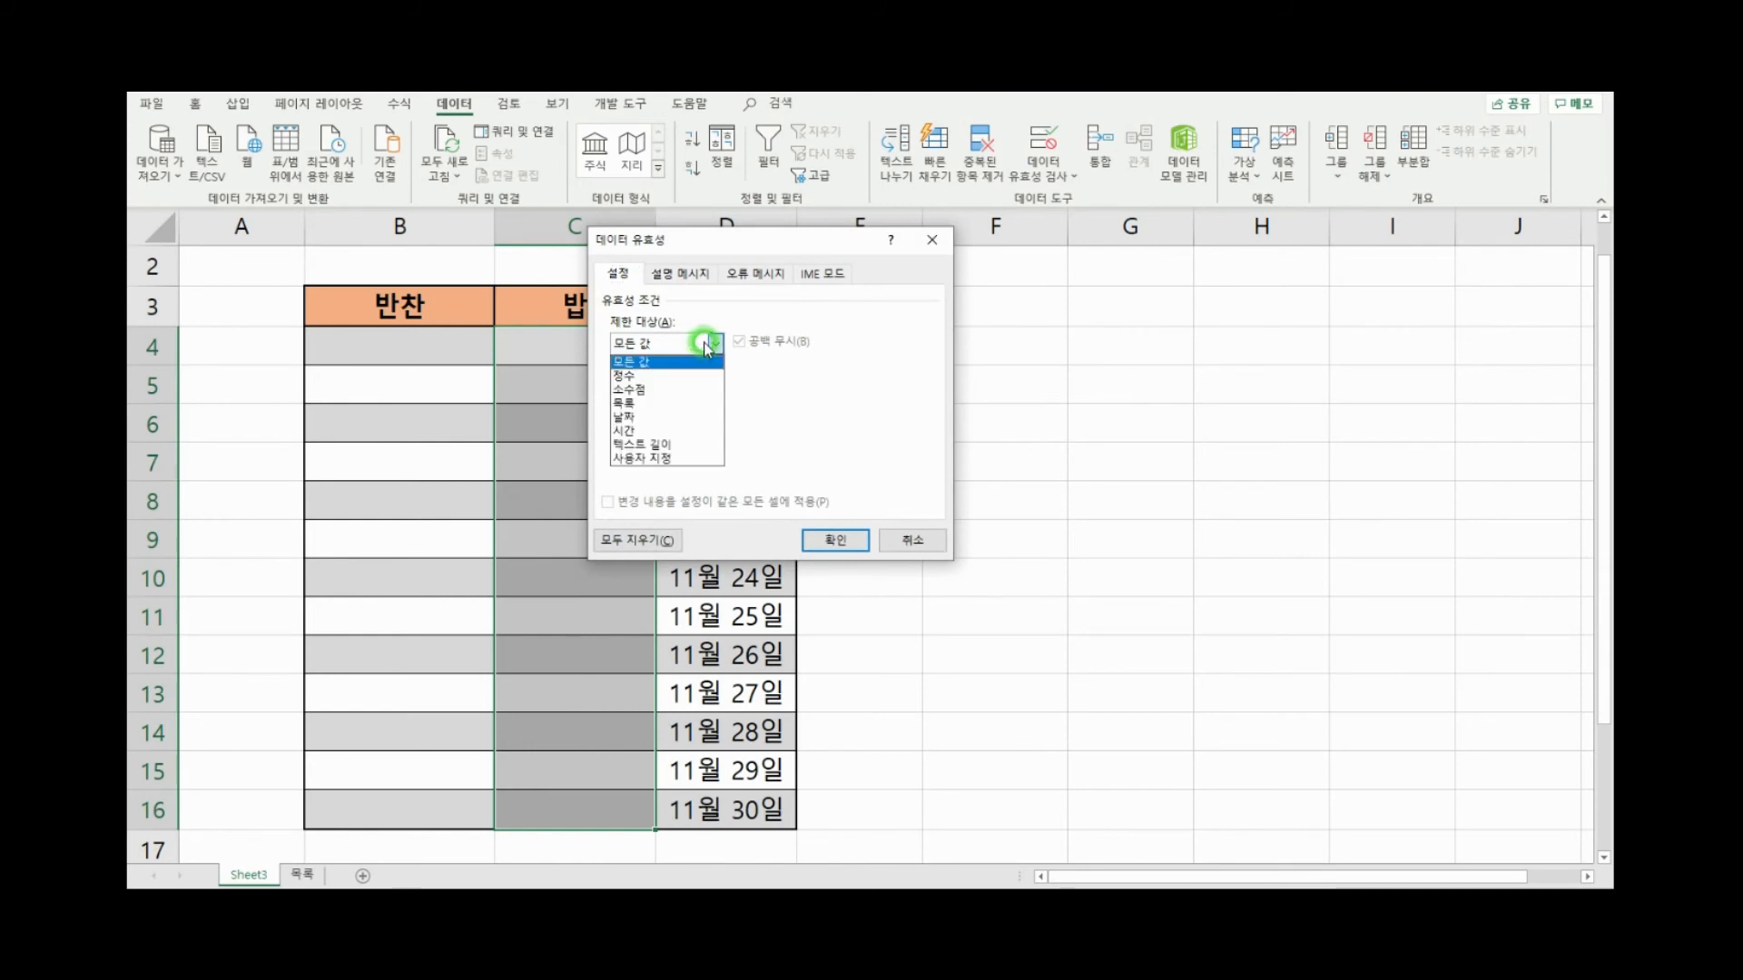
left_click(681, 388)
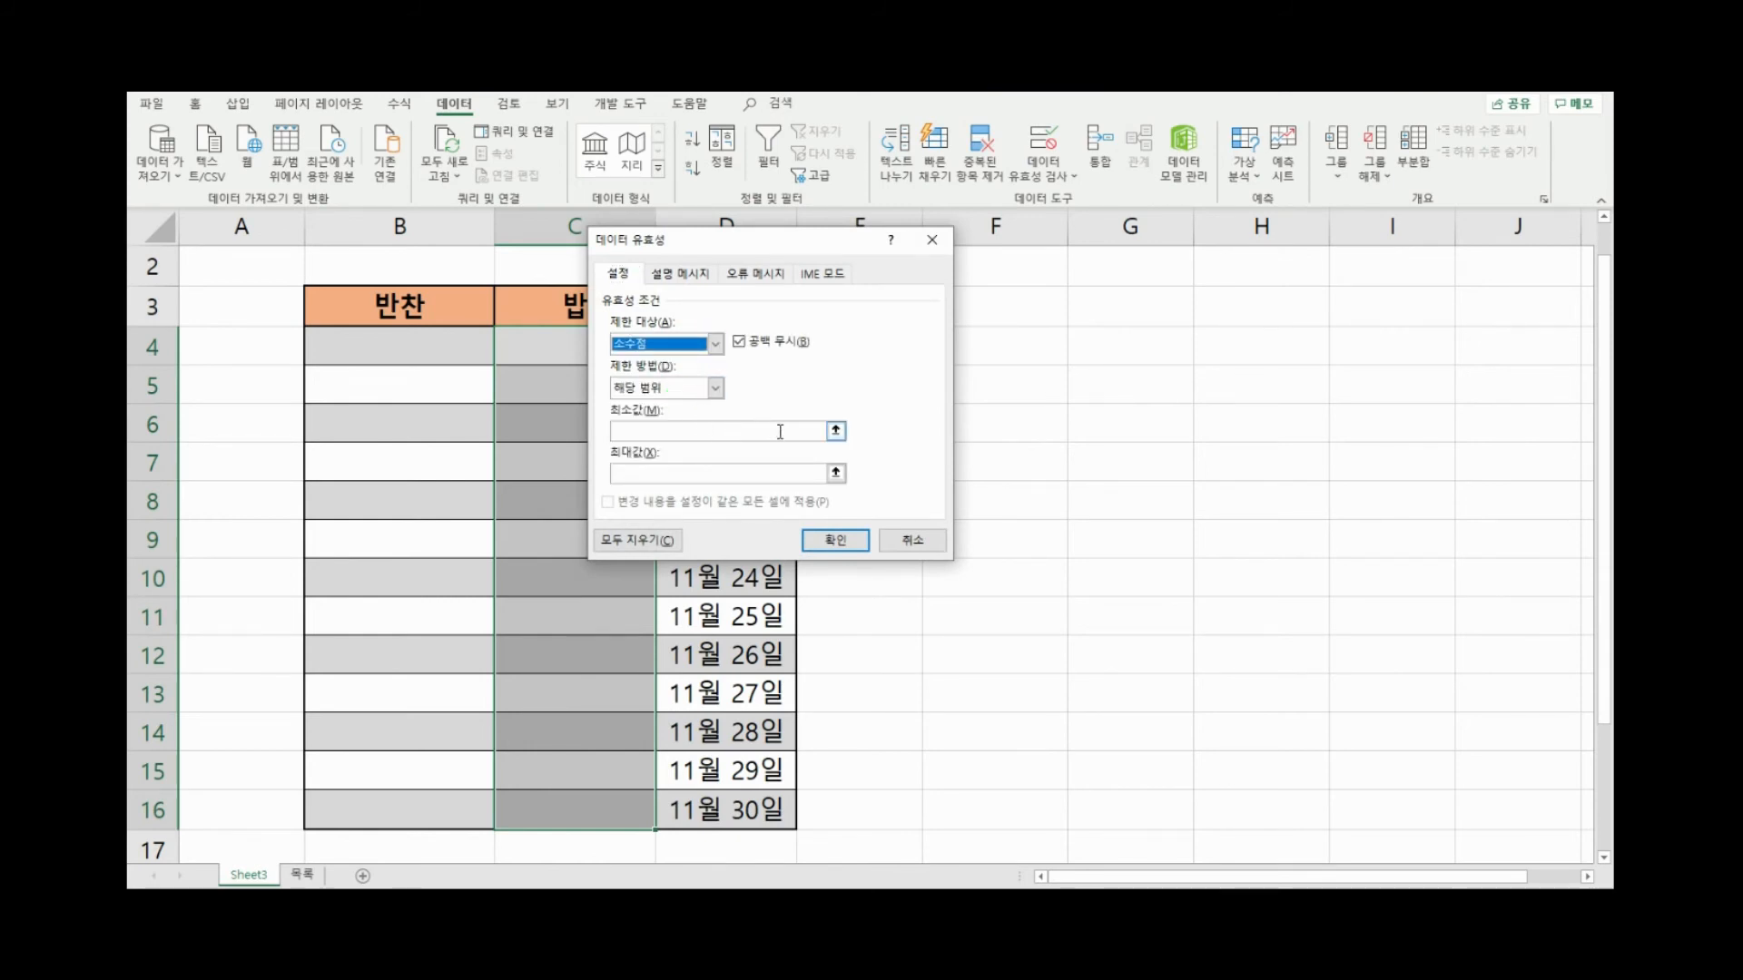
left_click(715, 343)
left_click(670, 408)
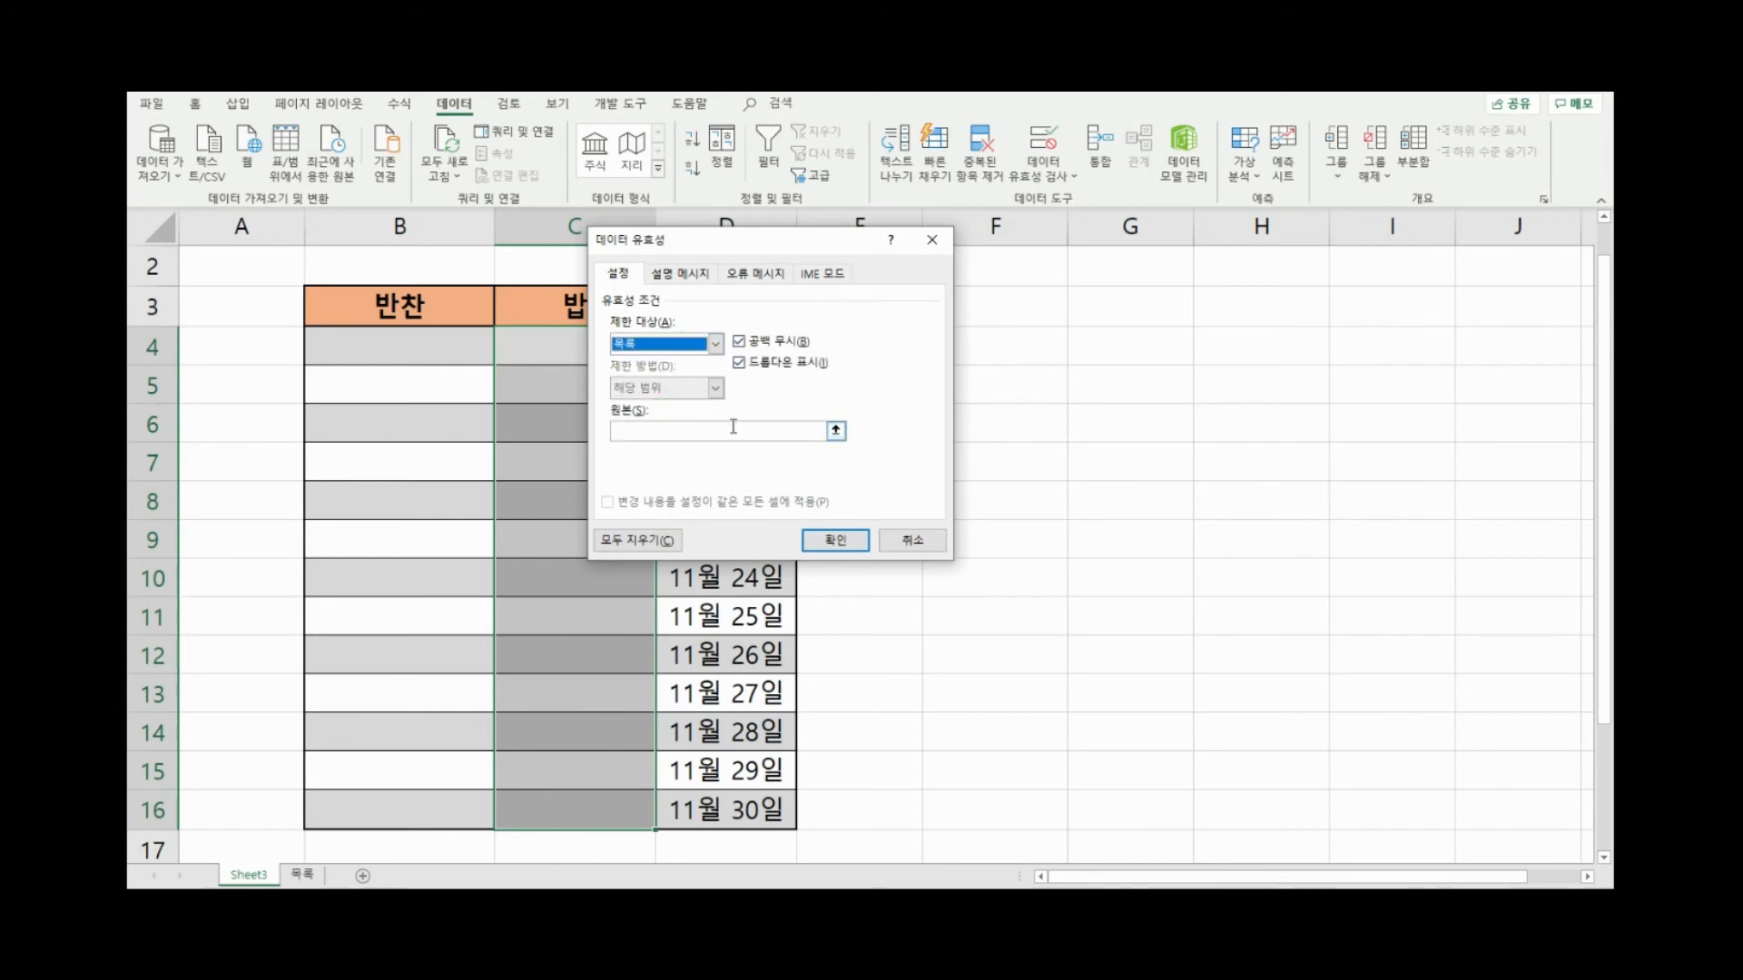
Set the rice list source to =목록!$D$3:$D$6 and apply the validation
left_click(842, 432)
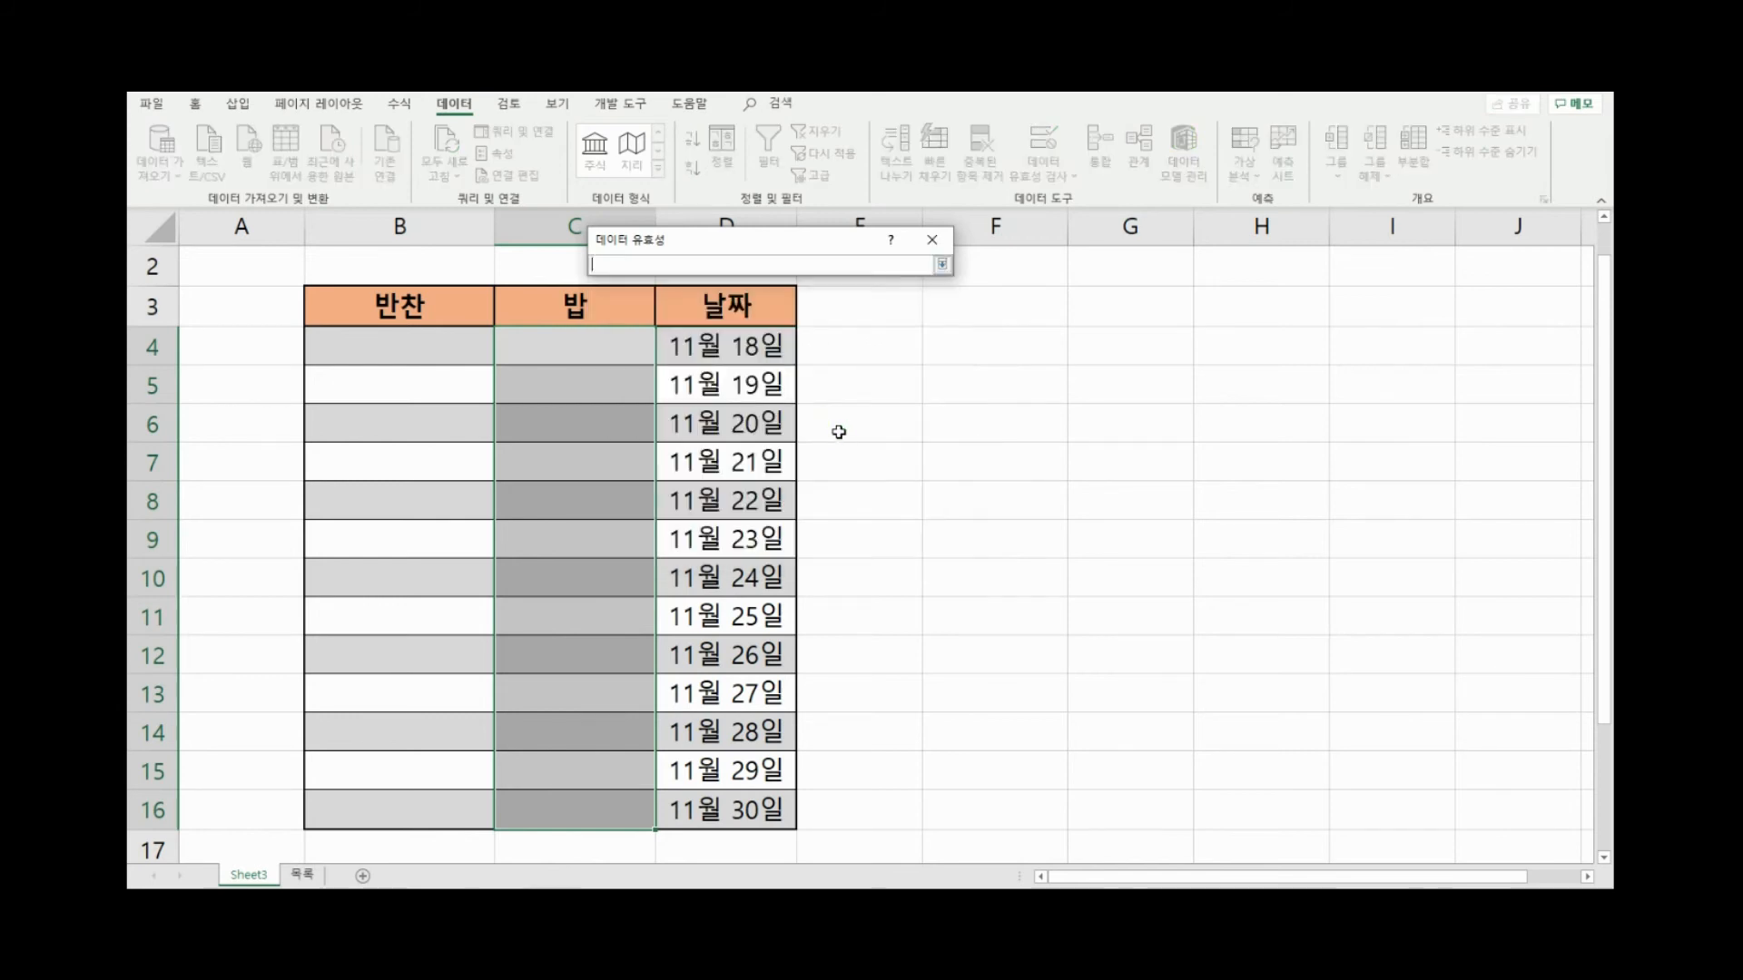
left_click(302, 874)
left_click_drag(652, 348, 671, 459)
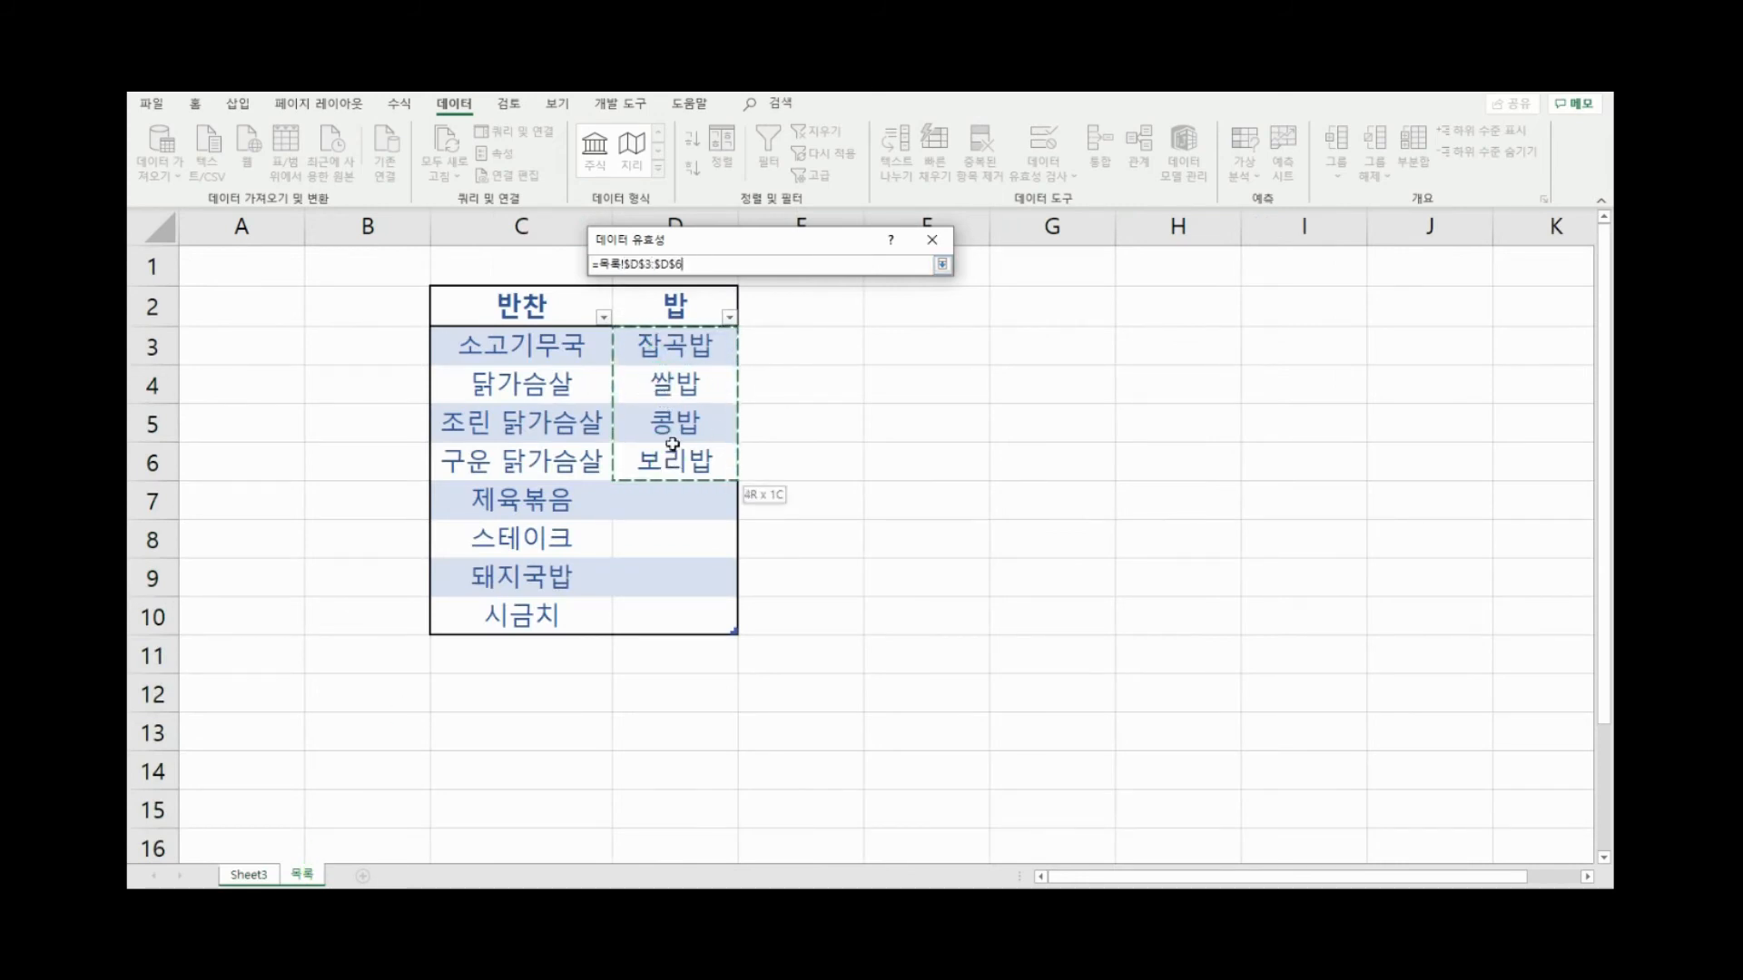
left_click(942, 263)
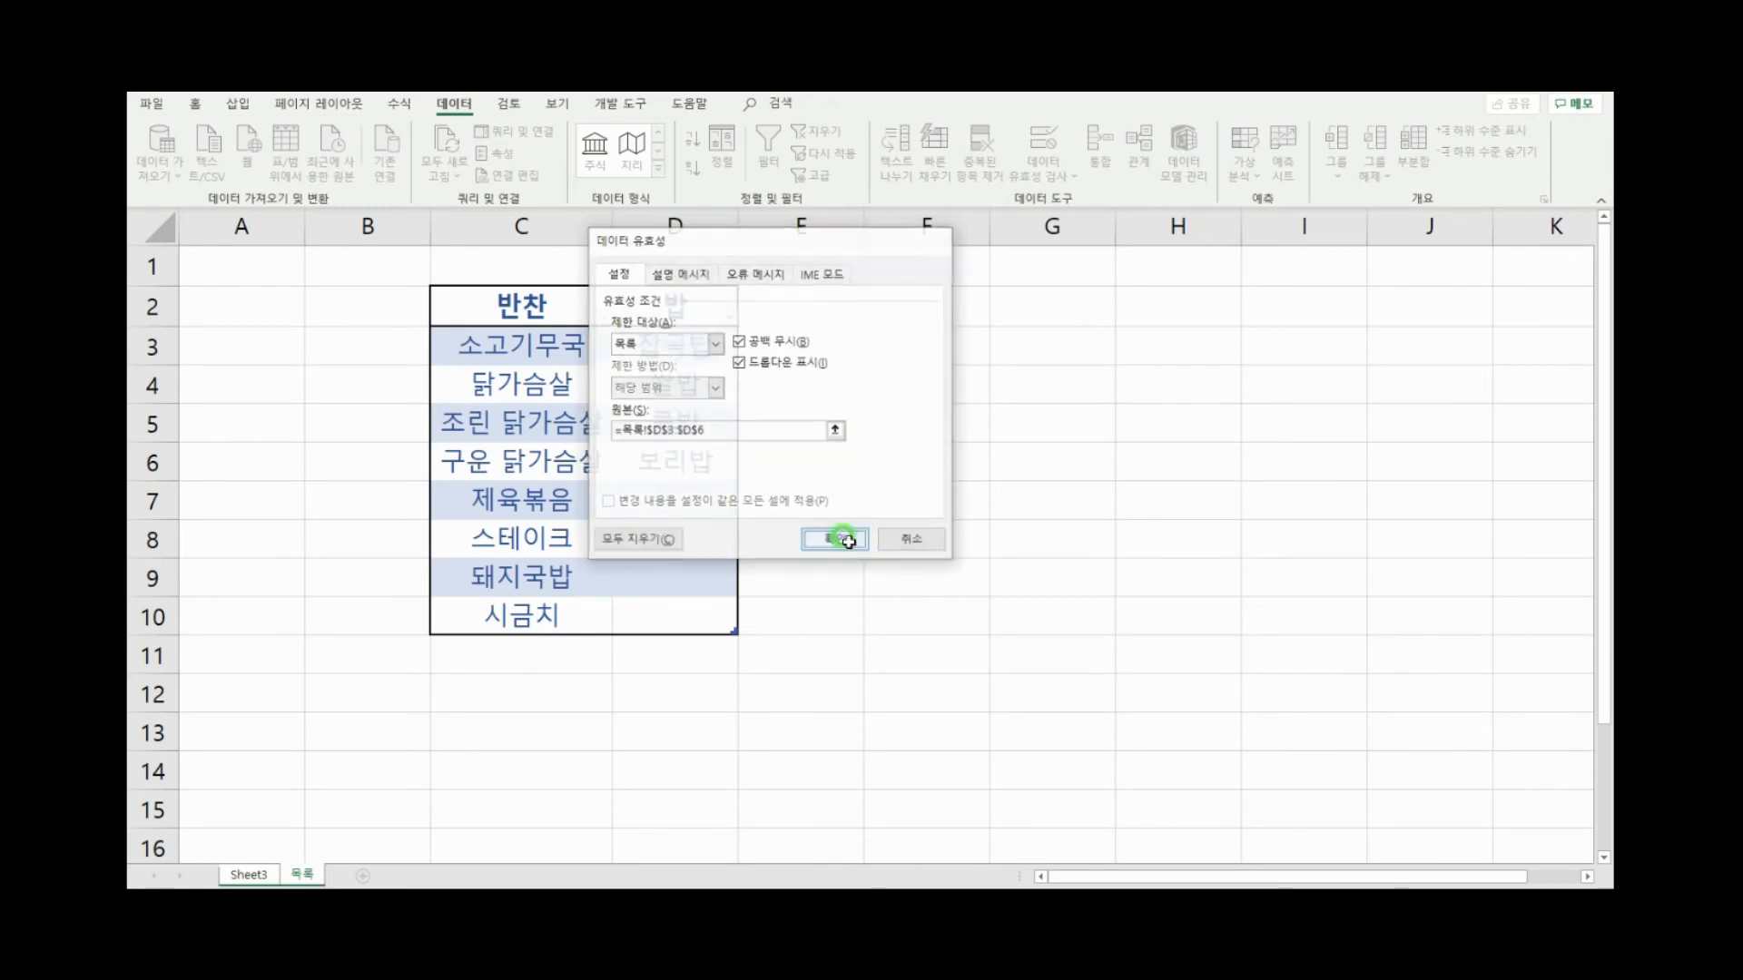
left_click(836, 537)
Choose 잡곡밥 from the dropdown list in cell C4 as the rice for 11월 18일
left_click(598, 347)
left_click(664, 356)
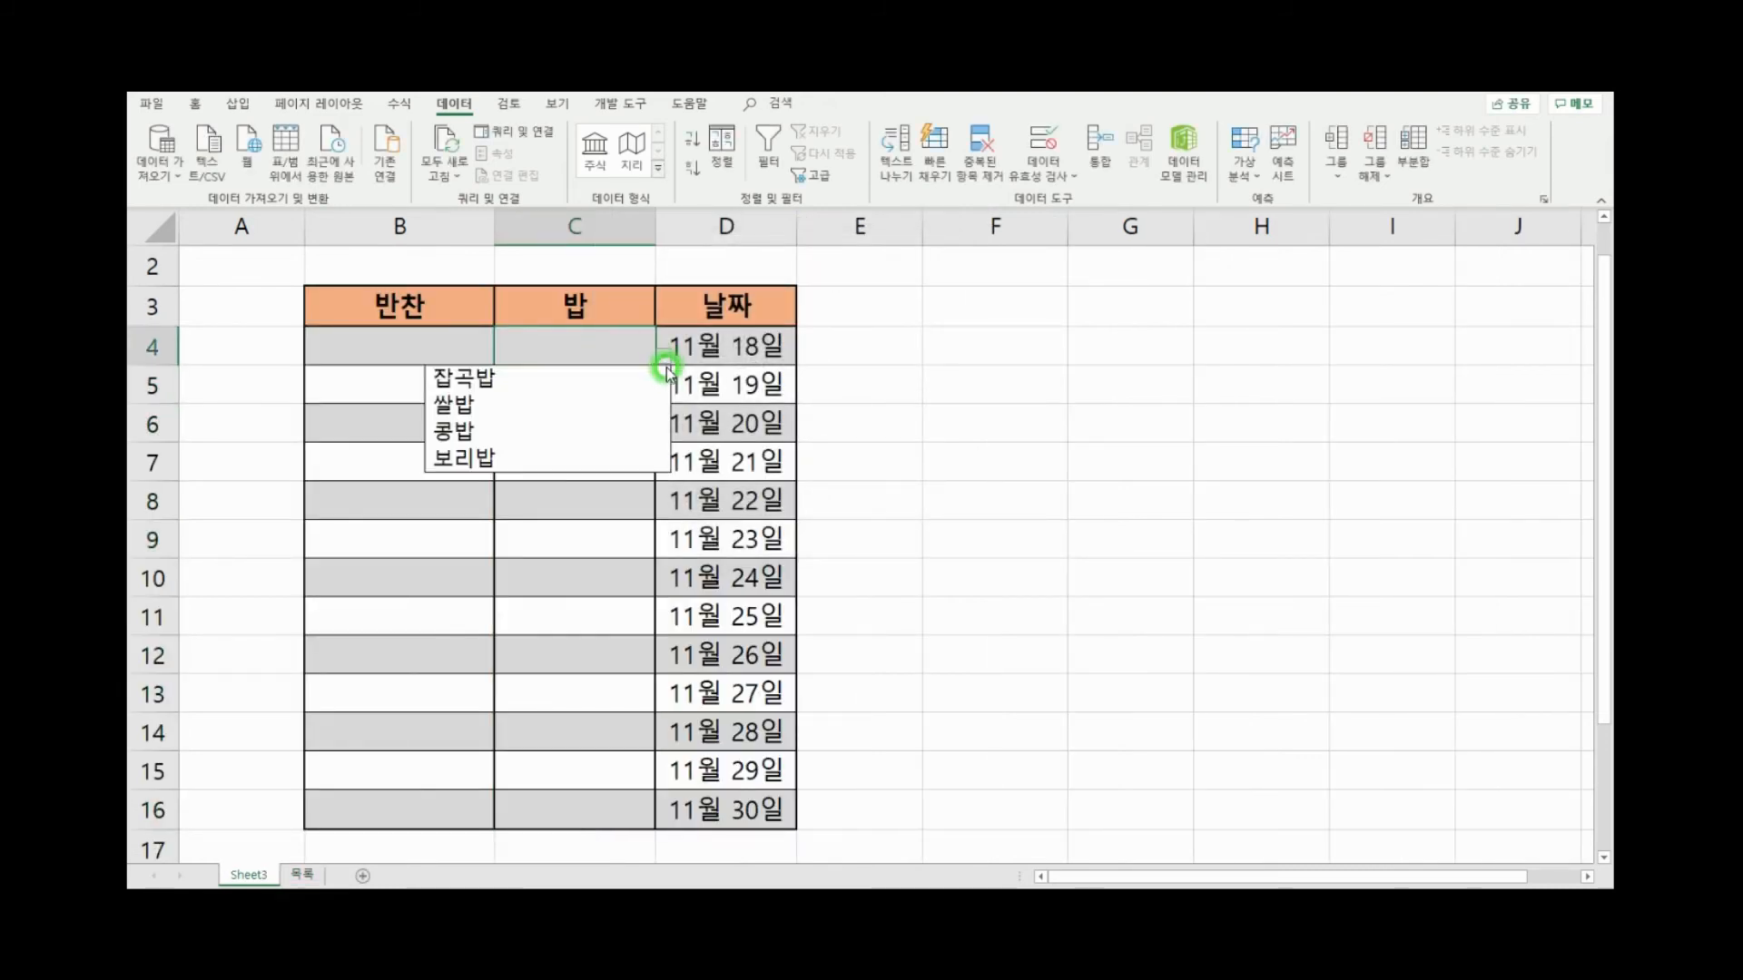
left_click(594, 377)
left_click(599, 381)
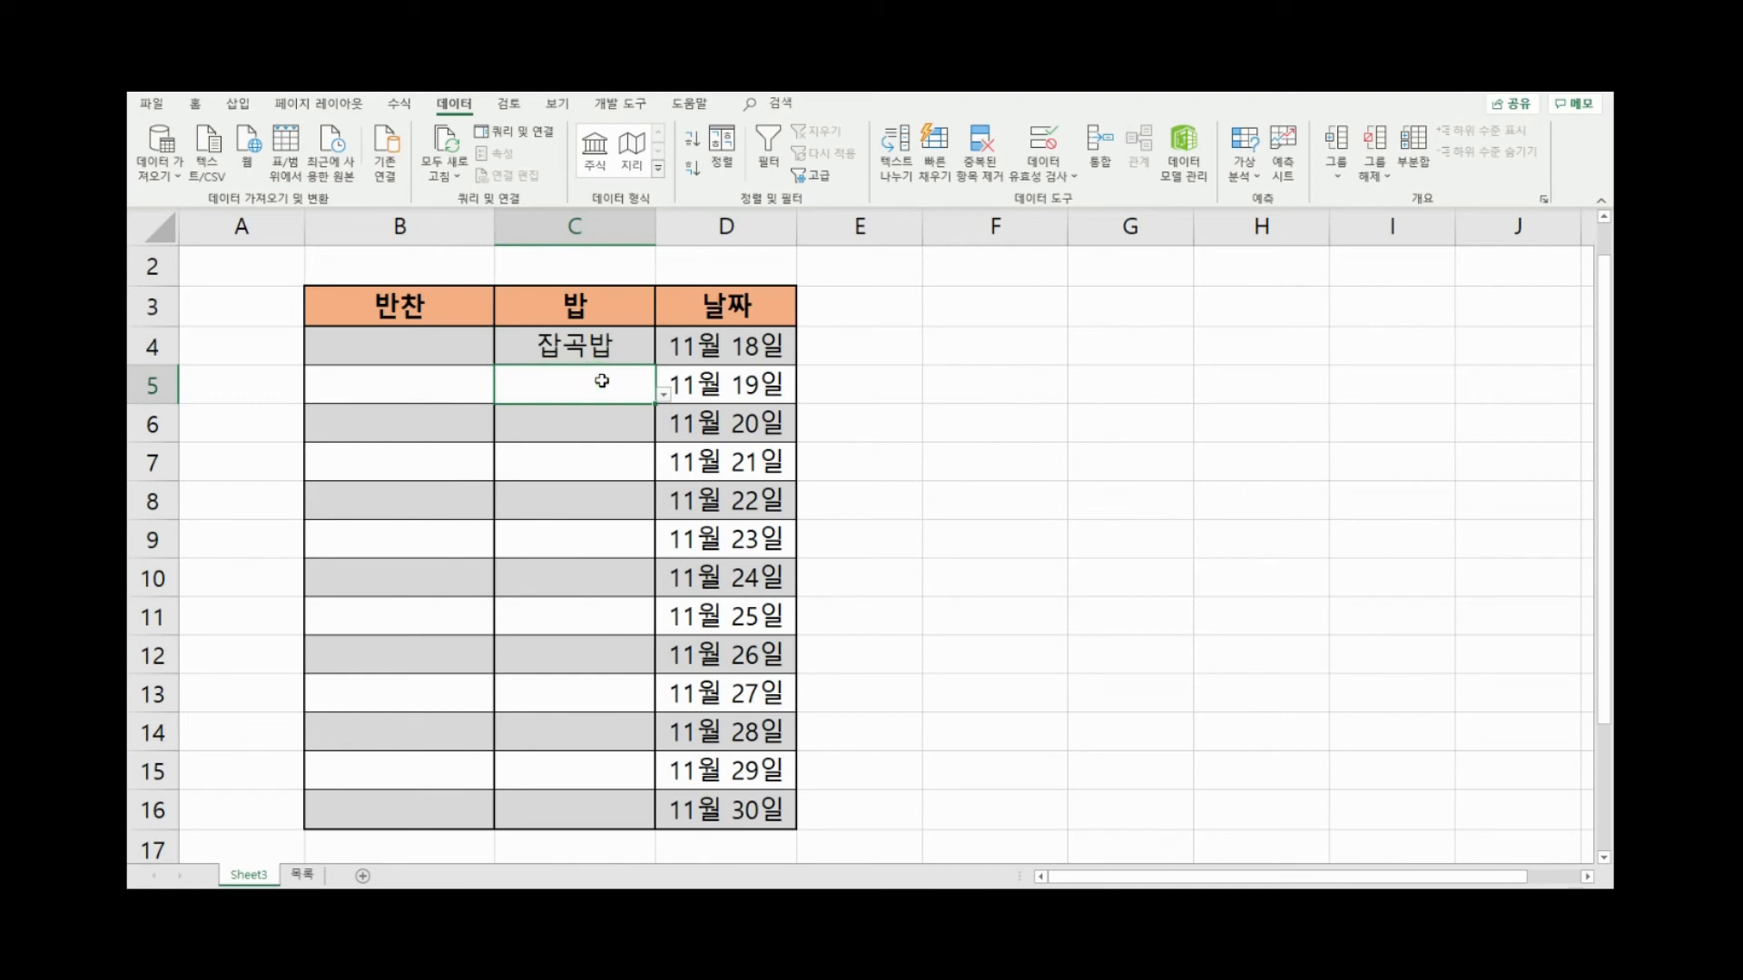
Try to enter 자꼭밥 as the rice for 11월 19일 in cell C5, and discard the entry
type("자꼭밥")
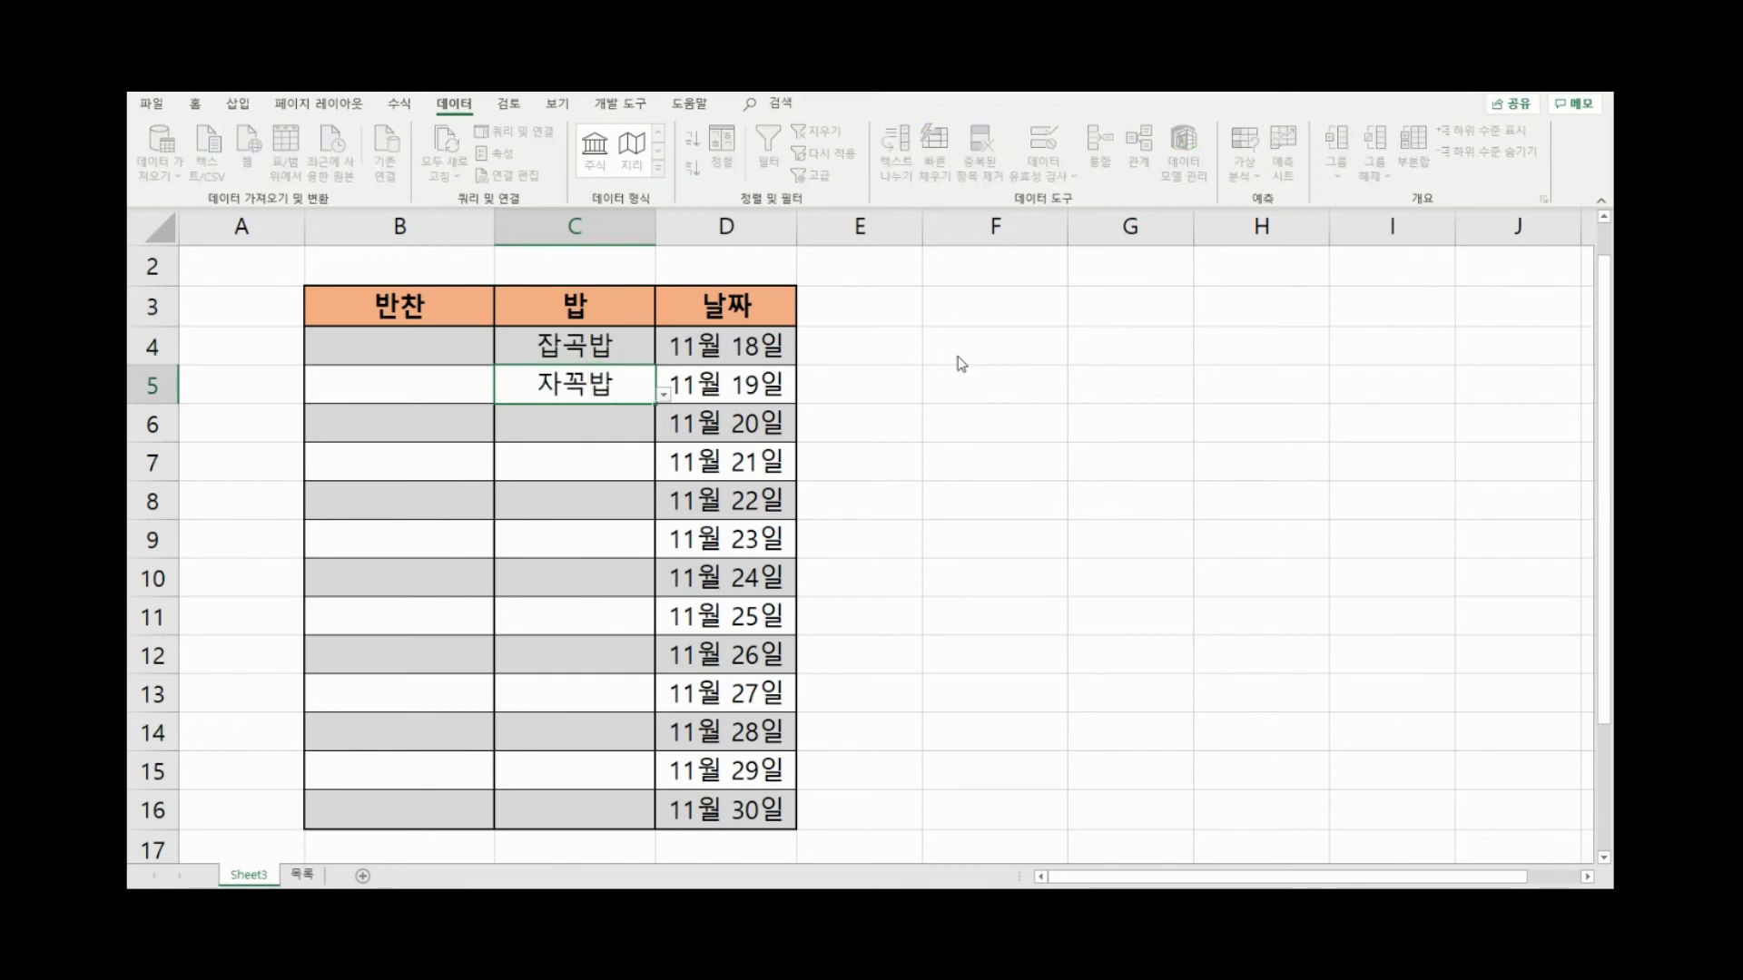
key("Return")
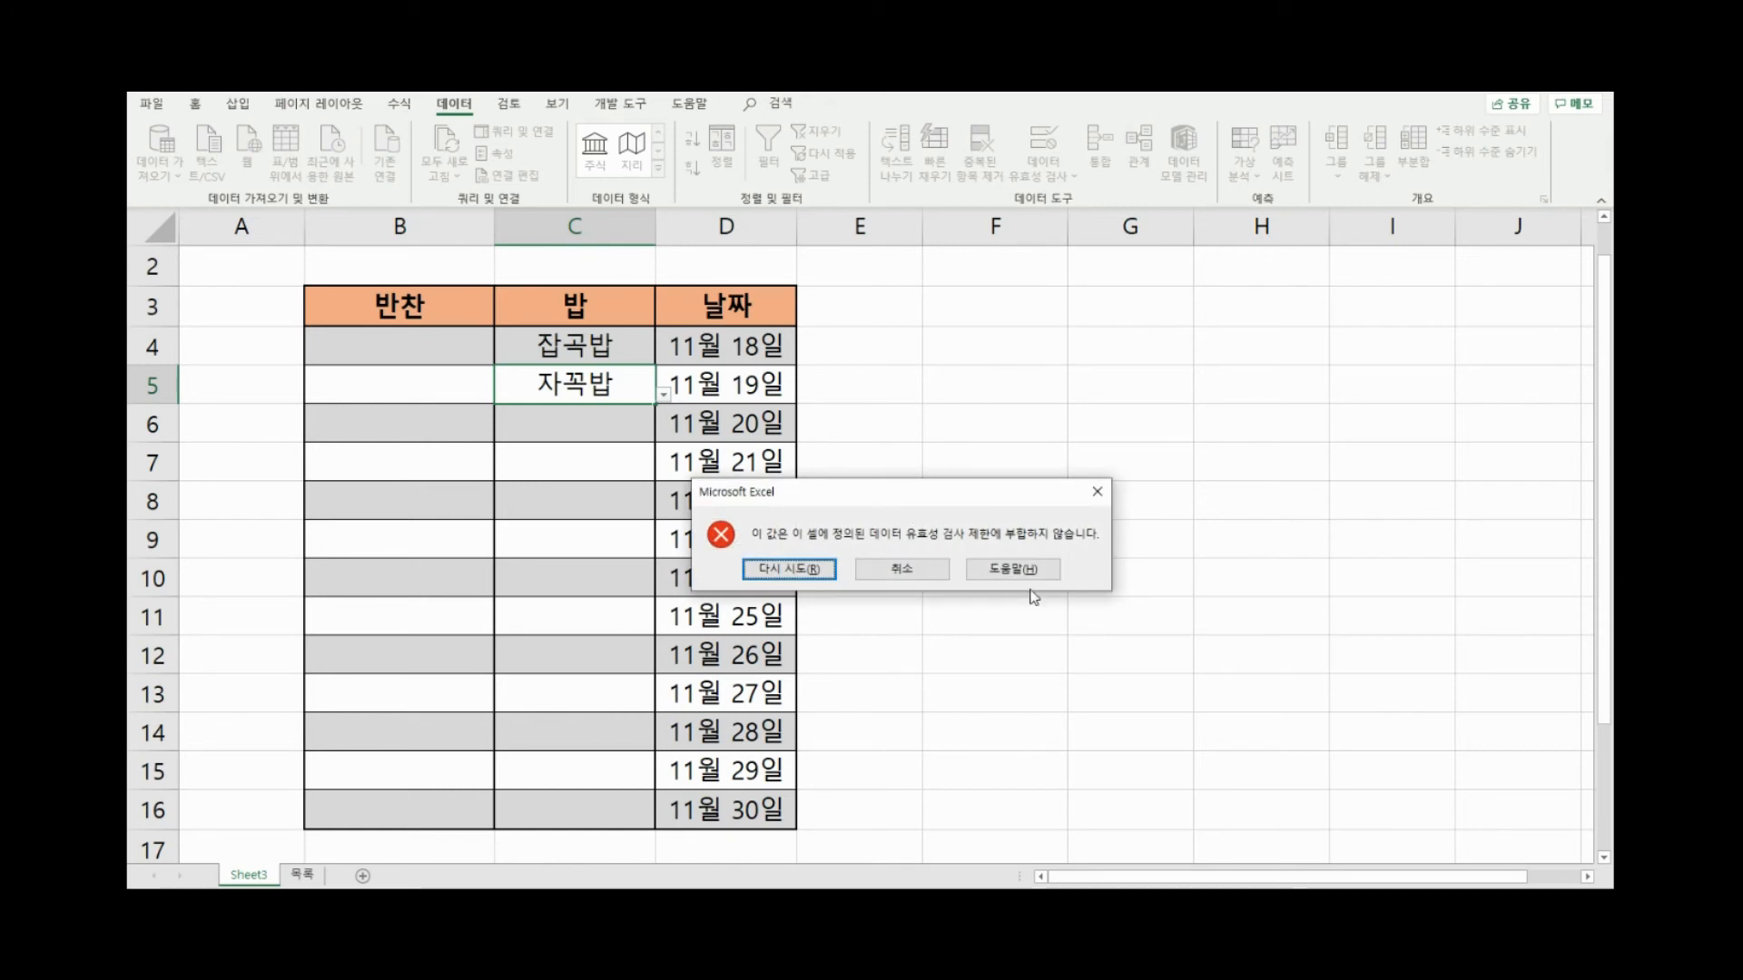
left_click(1089, 490)
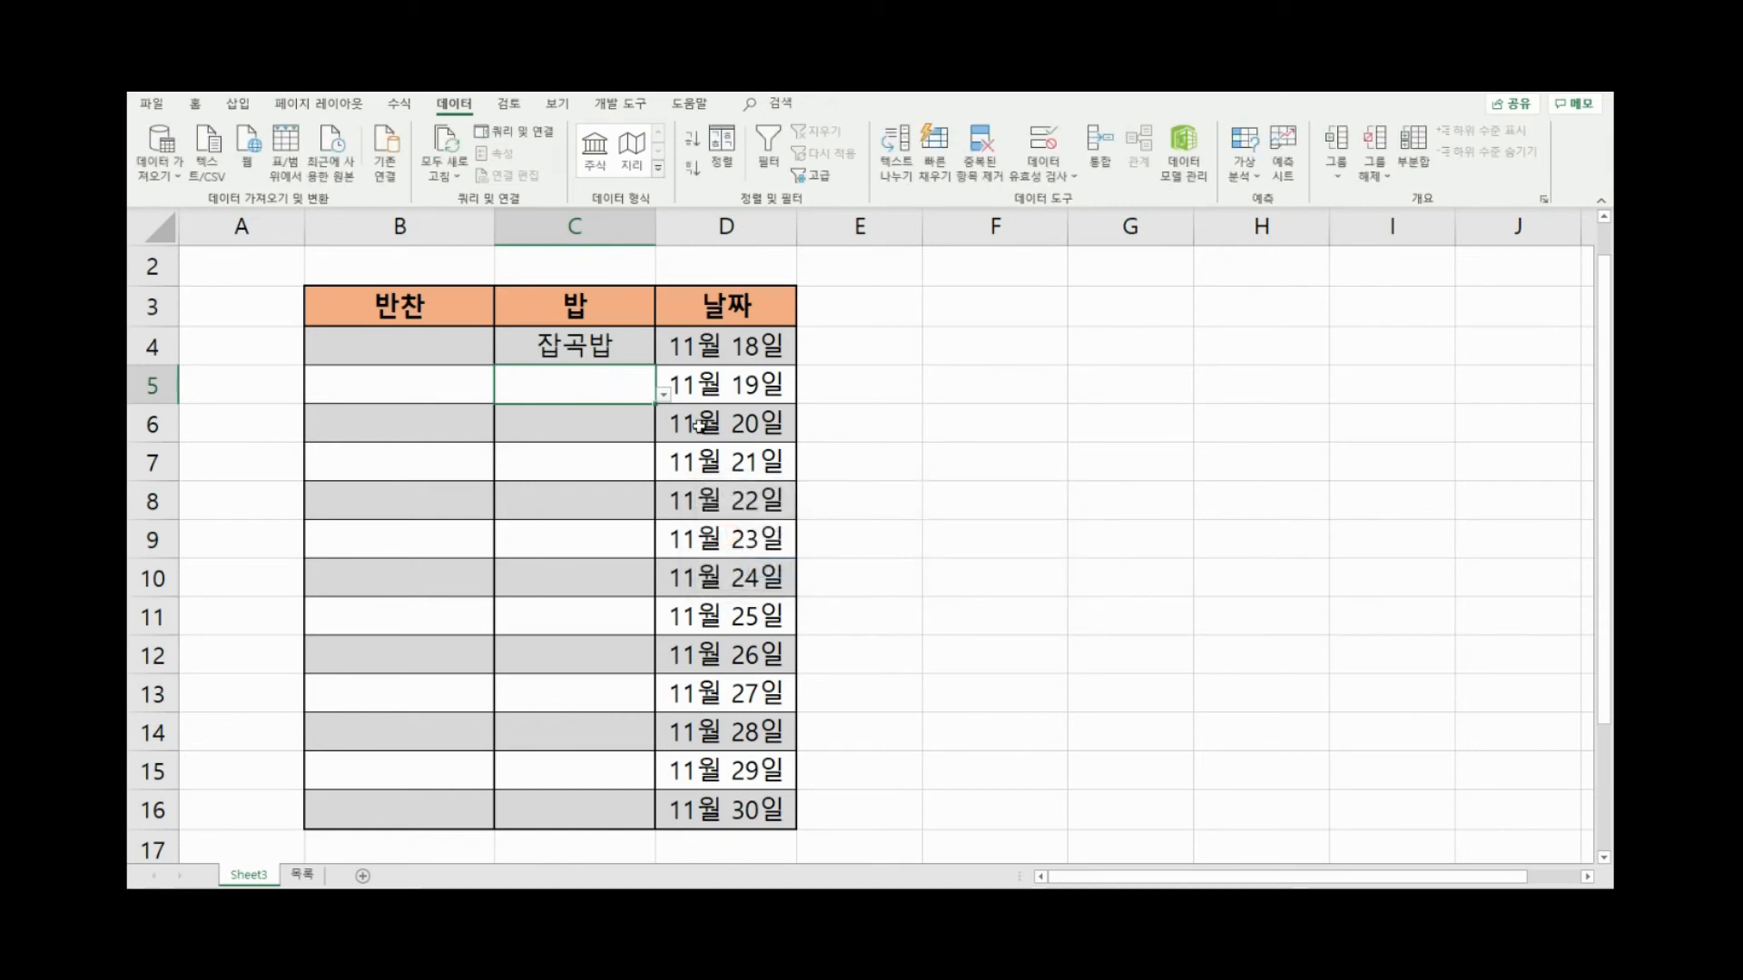
left_click(594, 343)
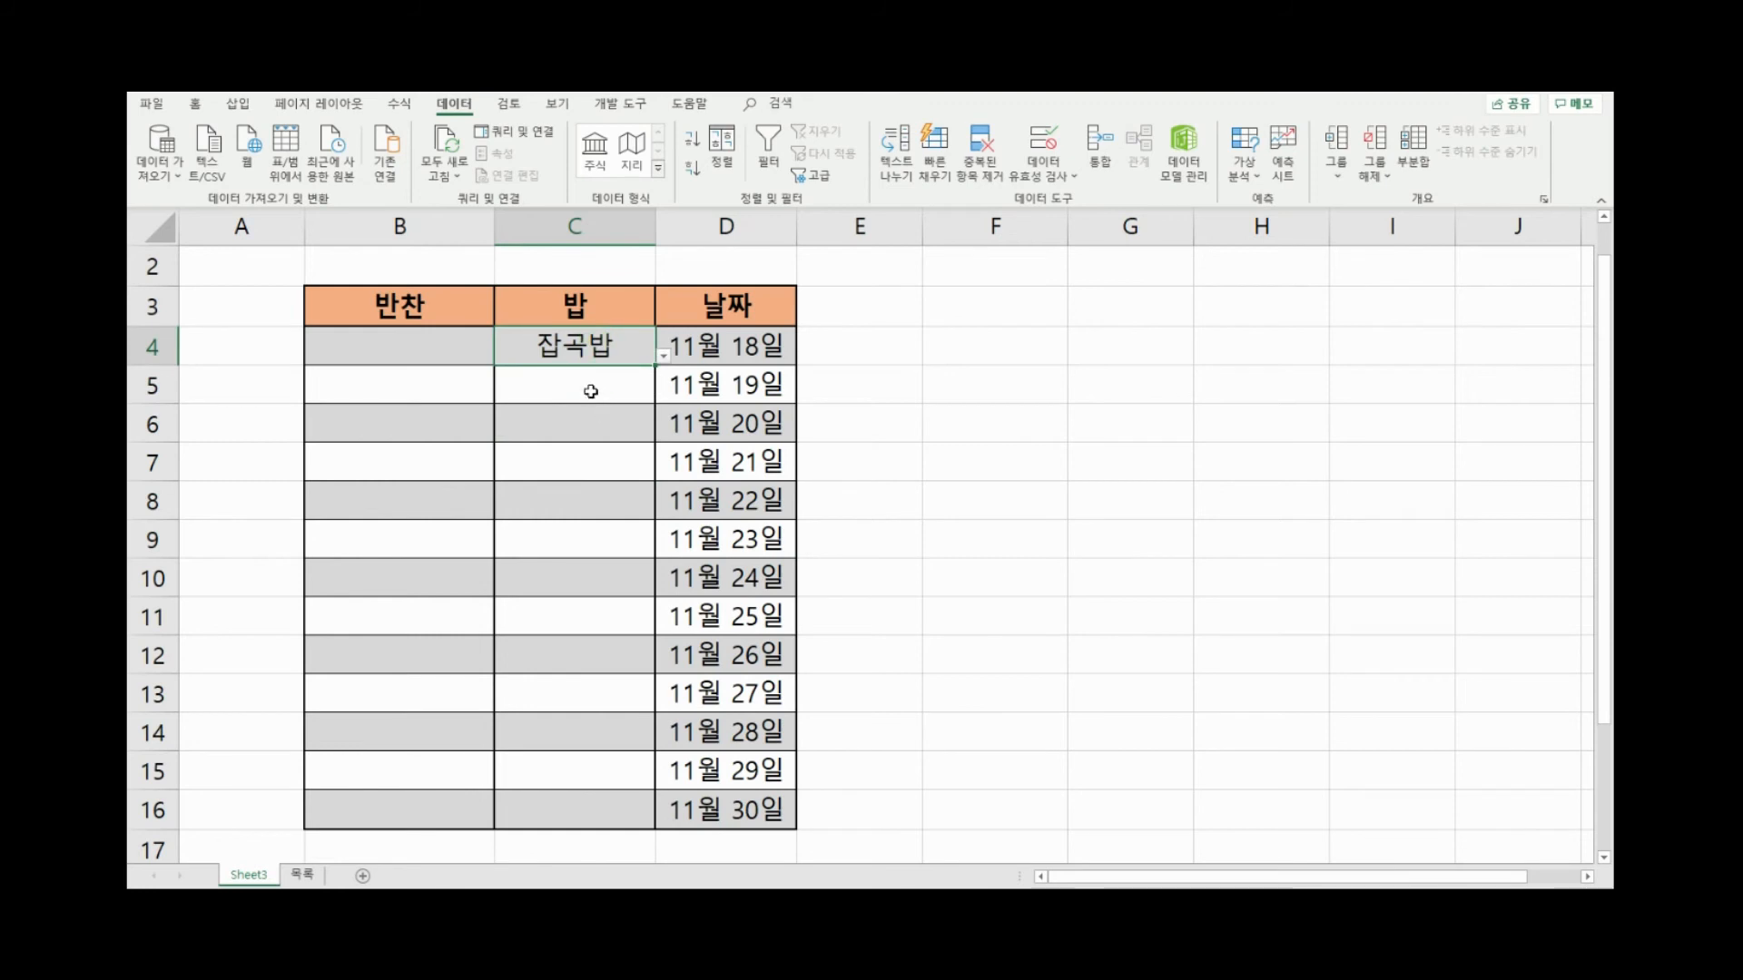
Enter 잡곡밥 in cell H7 outside the table and clear it again
left_click(1310, 448)
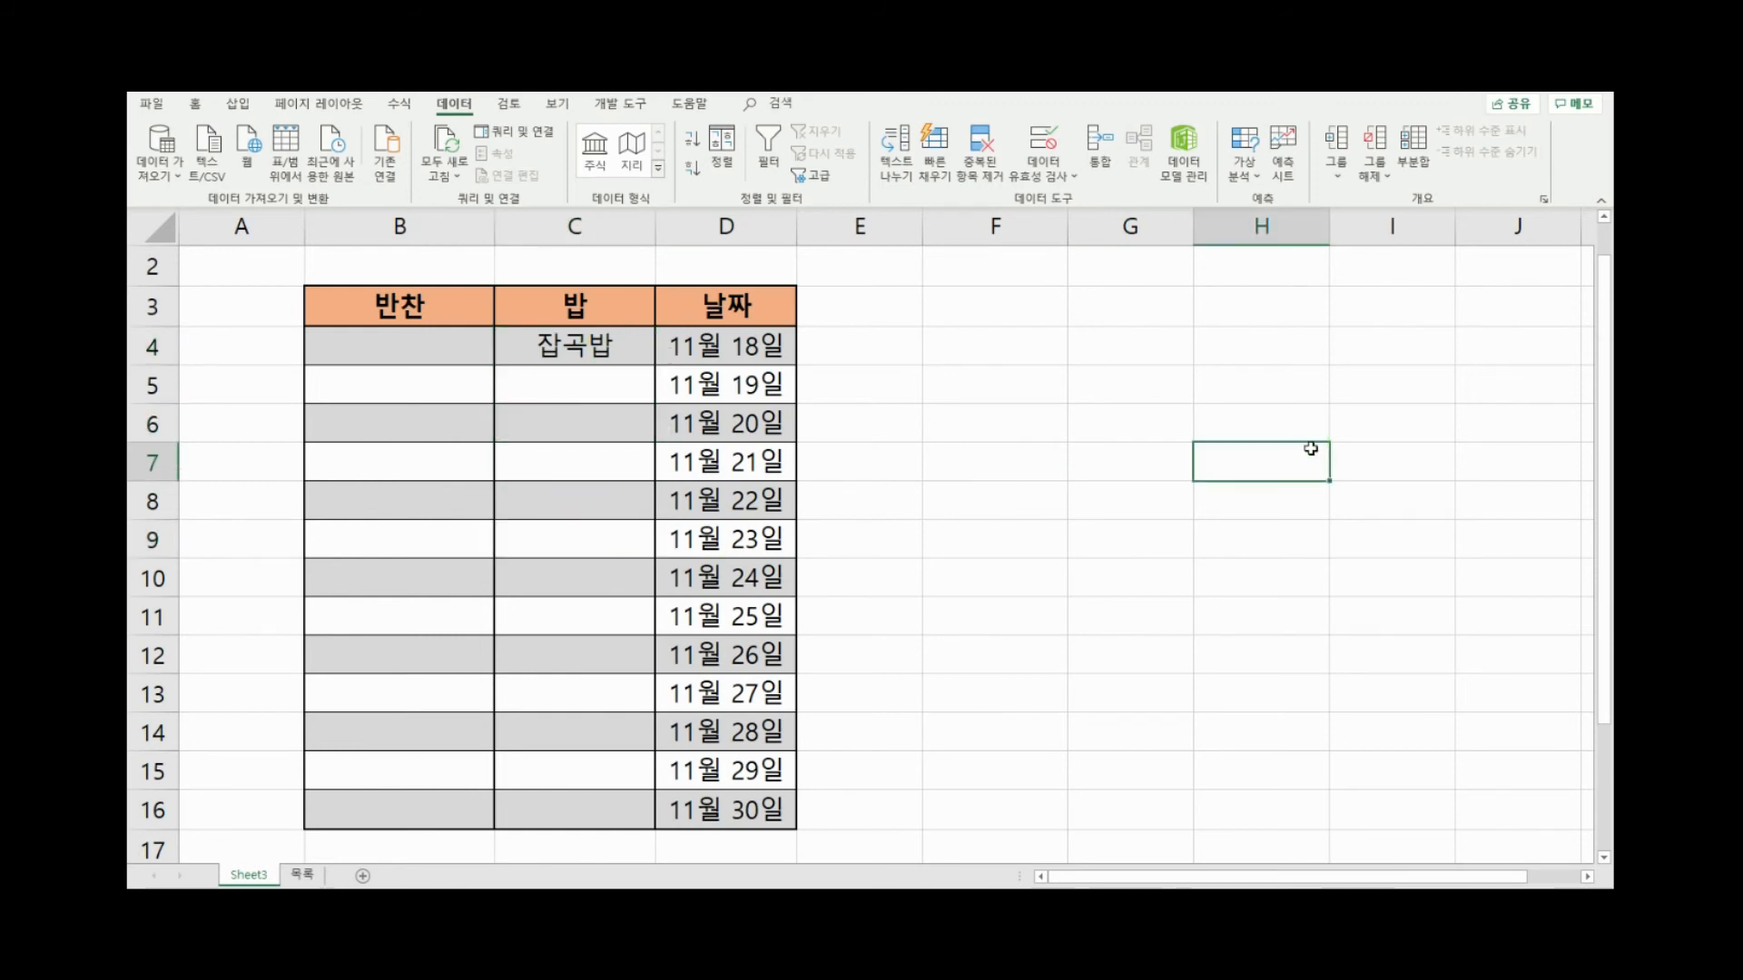
type("잡곡밥")
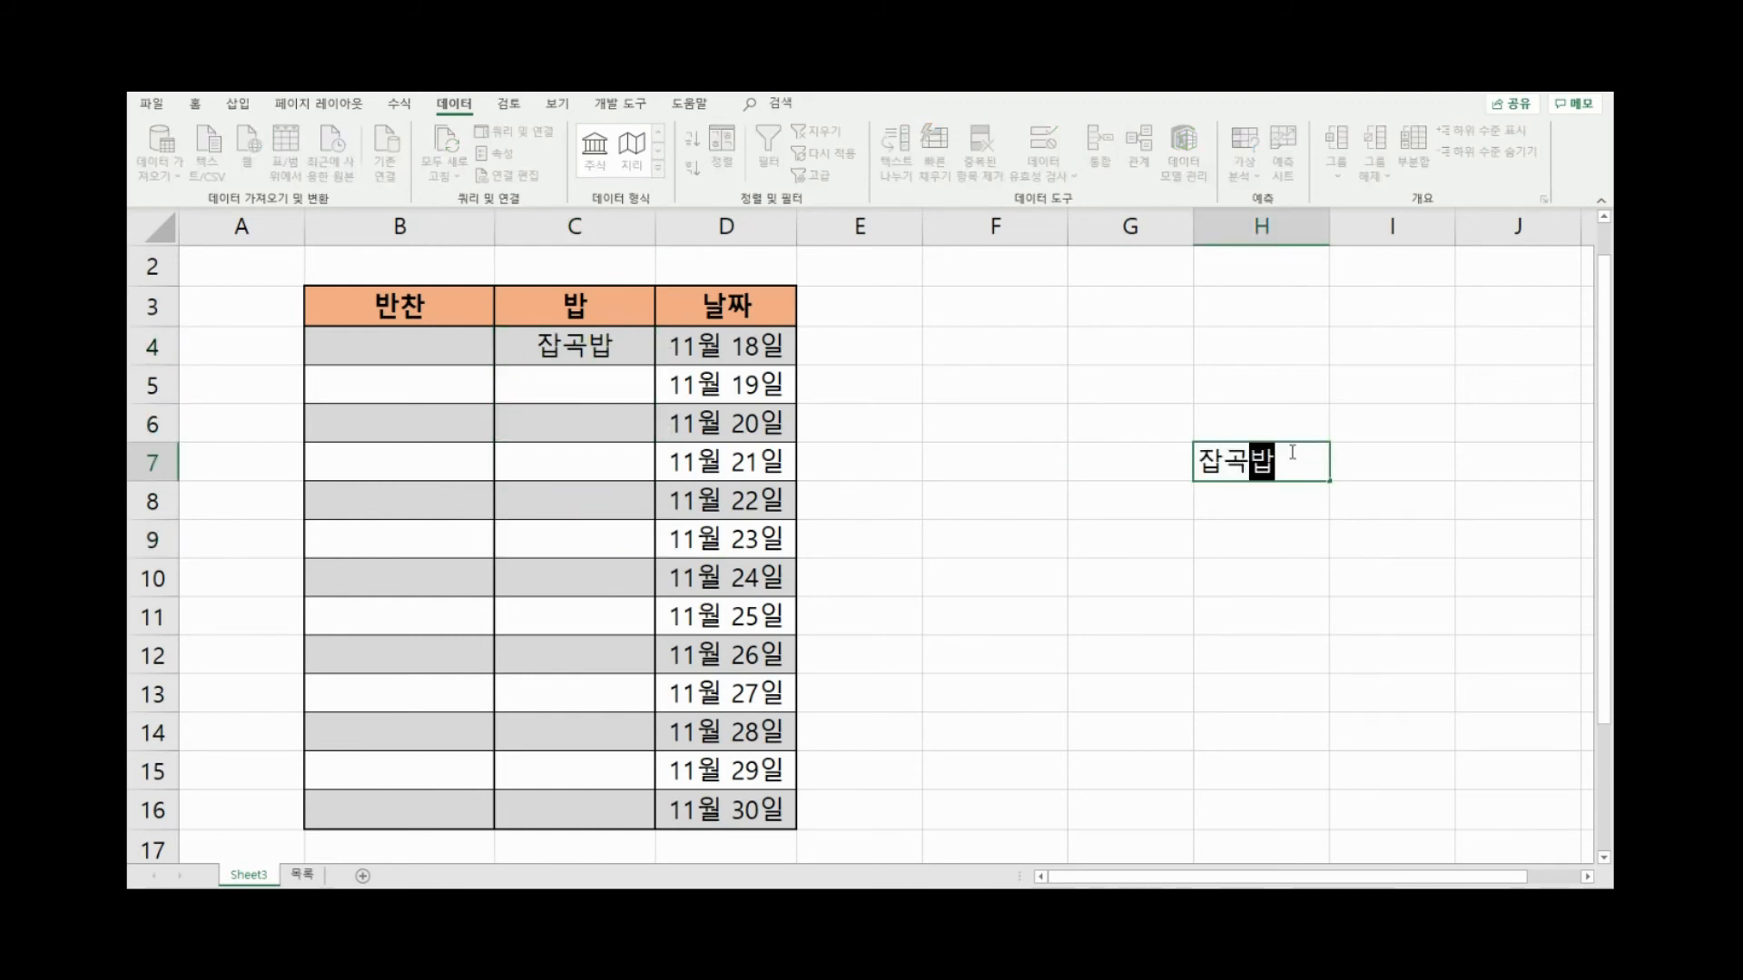
left_click_drag(1285, 425, 1303, 506)
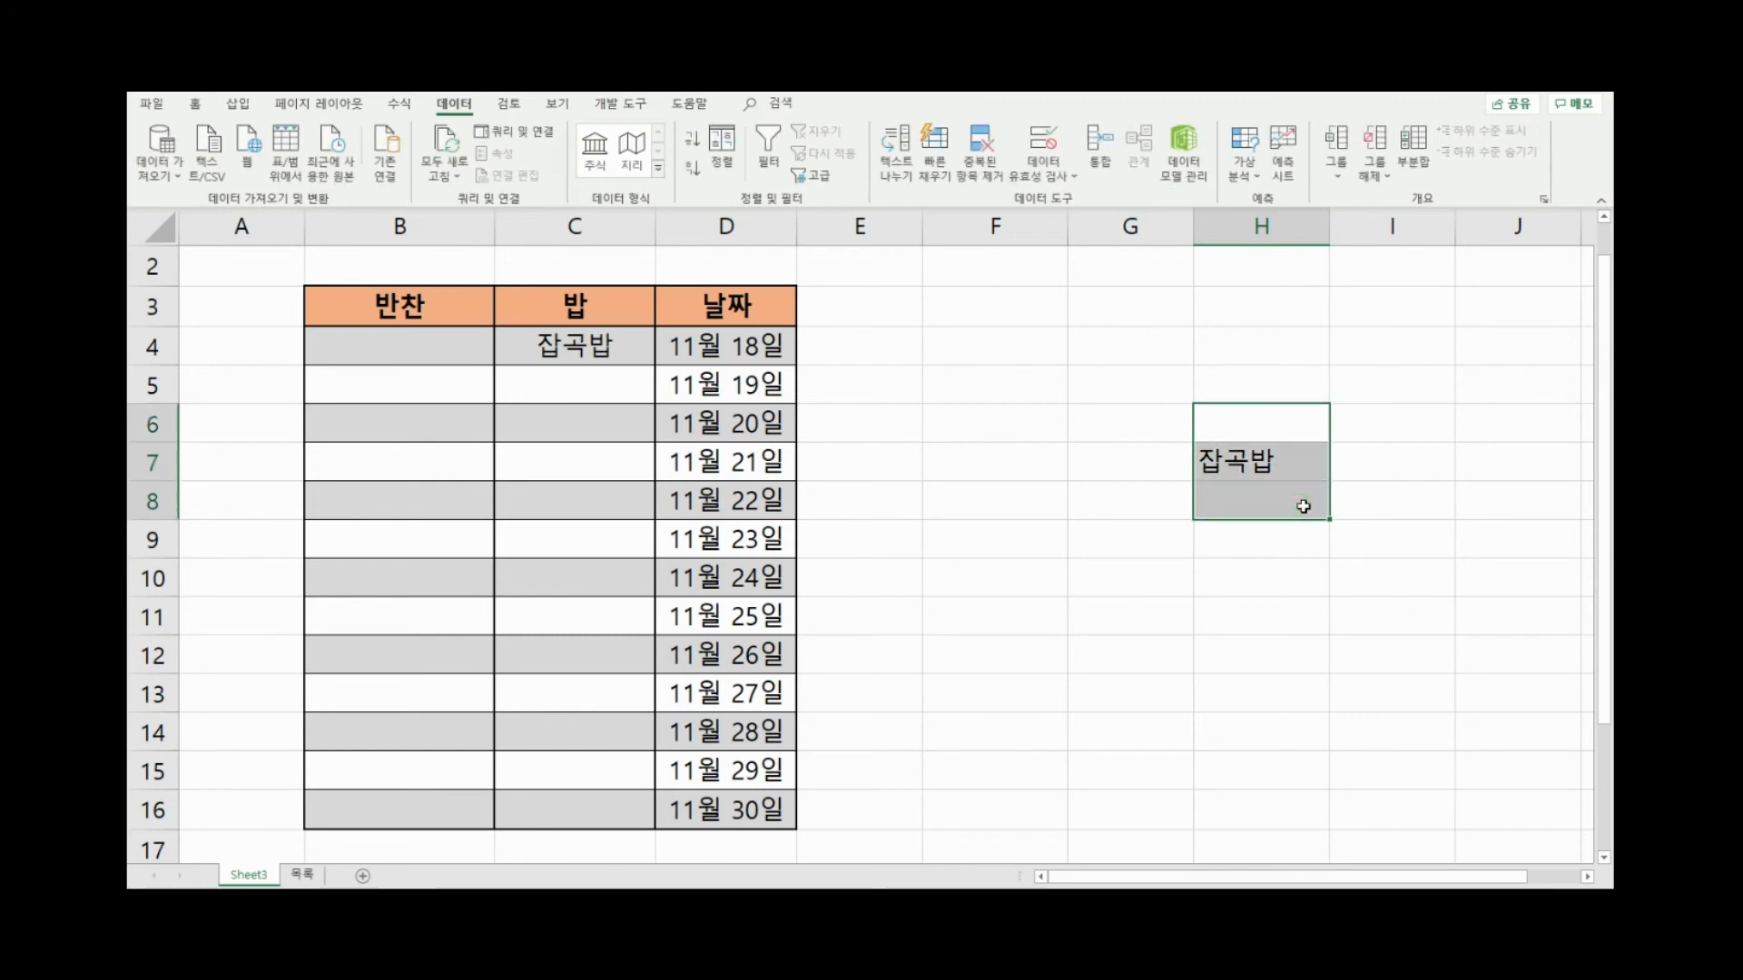
key("Delete")
left_click(1305, 504)
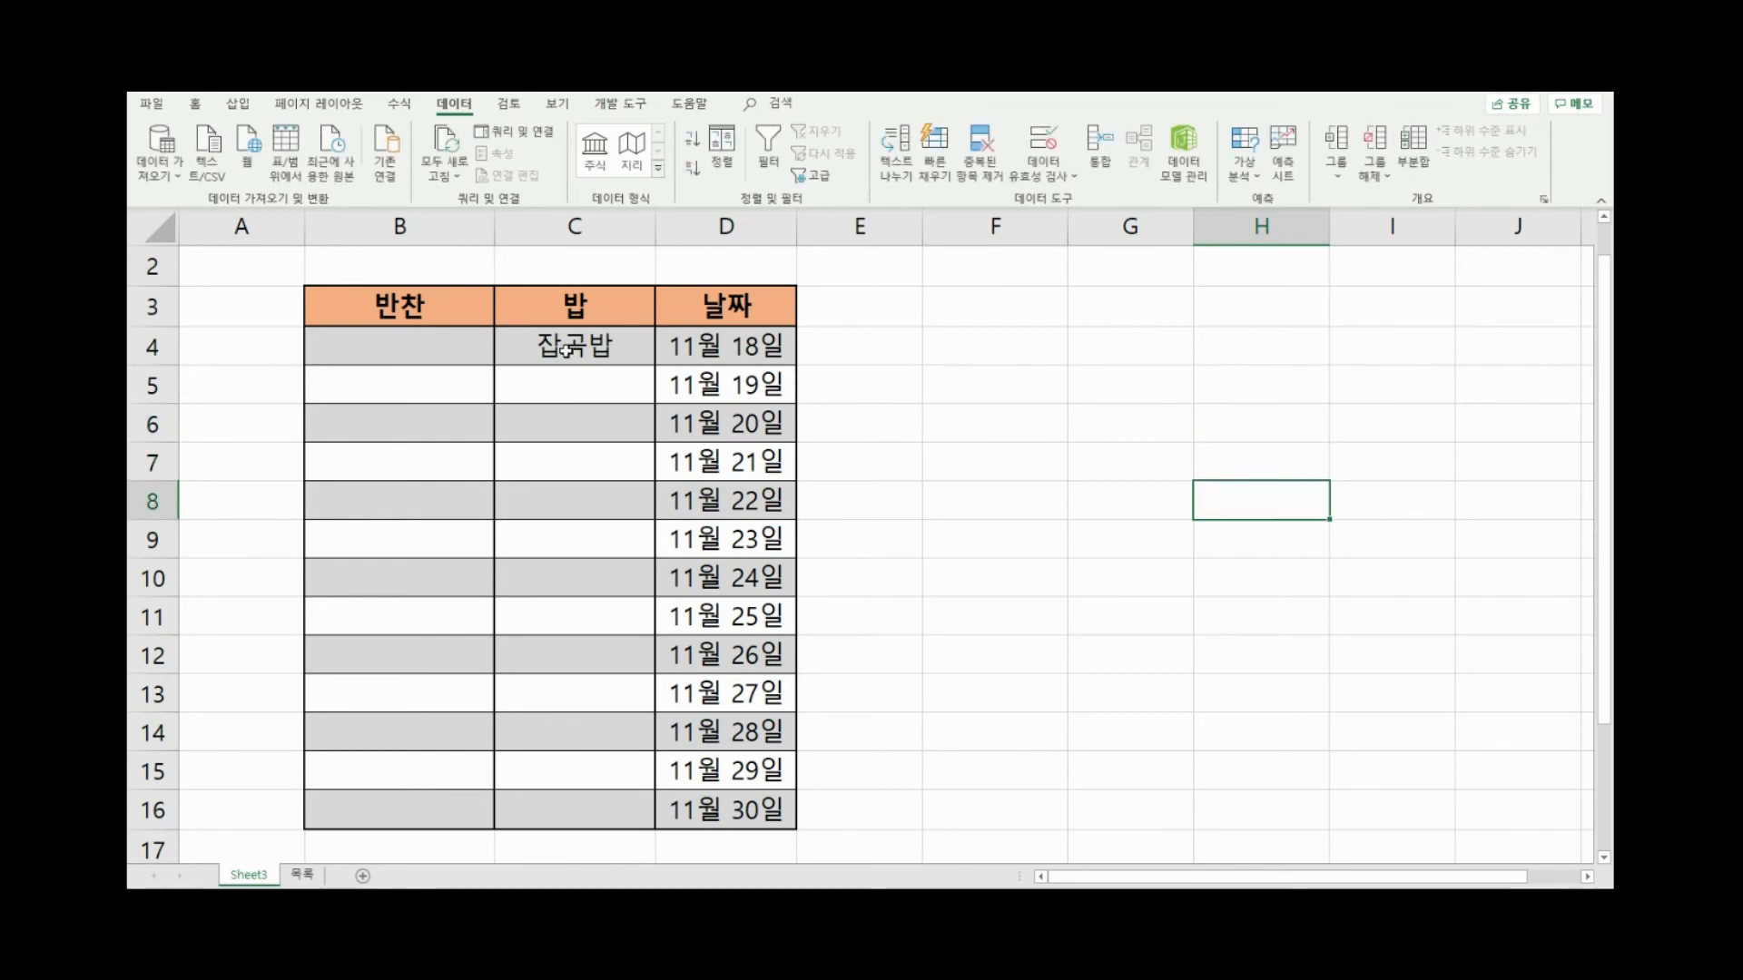
Clear all data validation settings from the rice cells C4:C16
left_click_drag(566, 349, 587, 813)
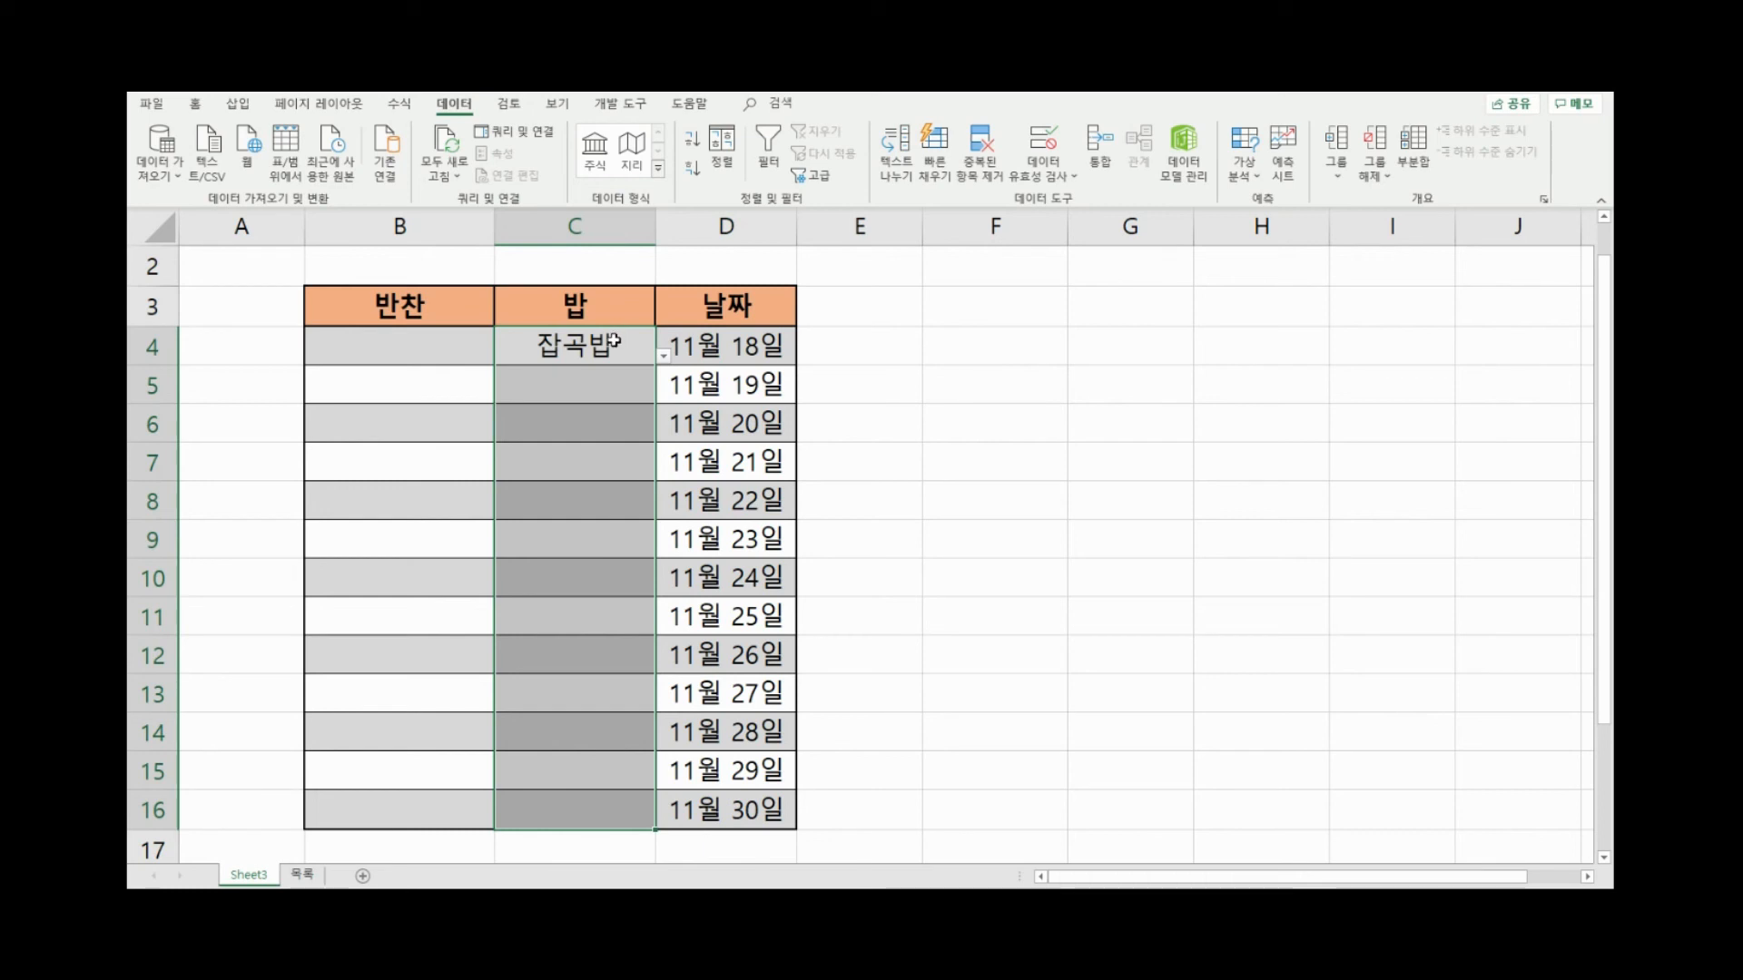
left_click_drag(612, 381, 595, 822)
left_click(663, 394)
left_click(599, 354)
left_click(1044, 141)
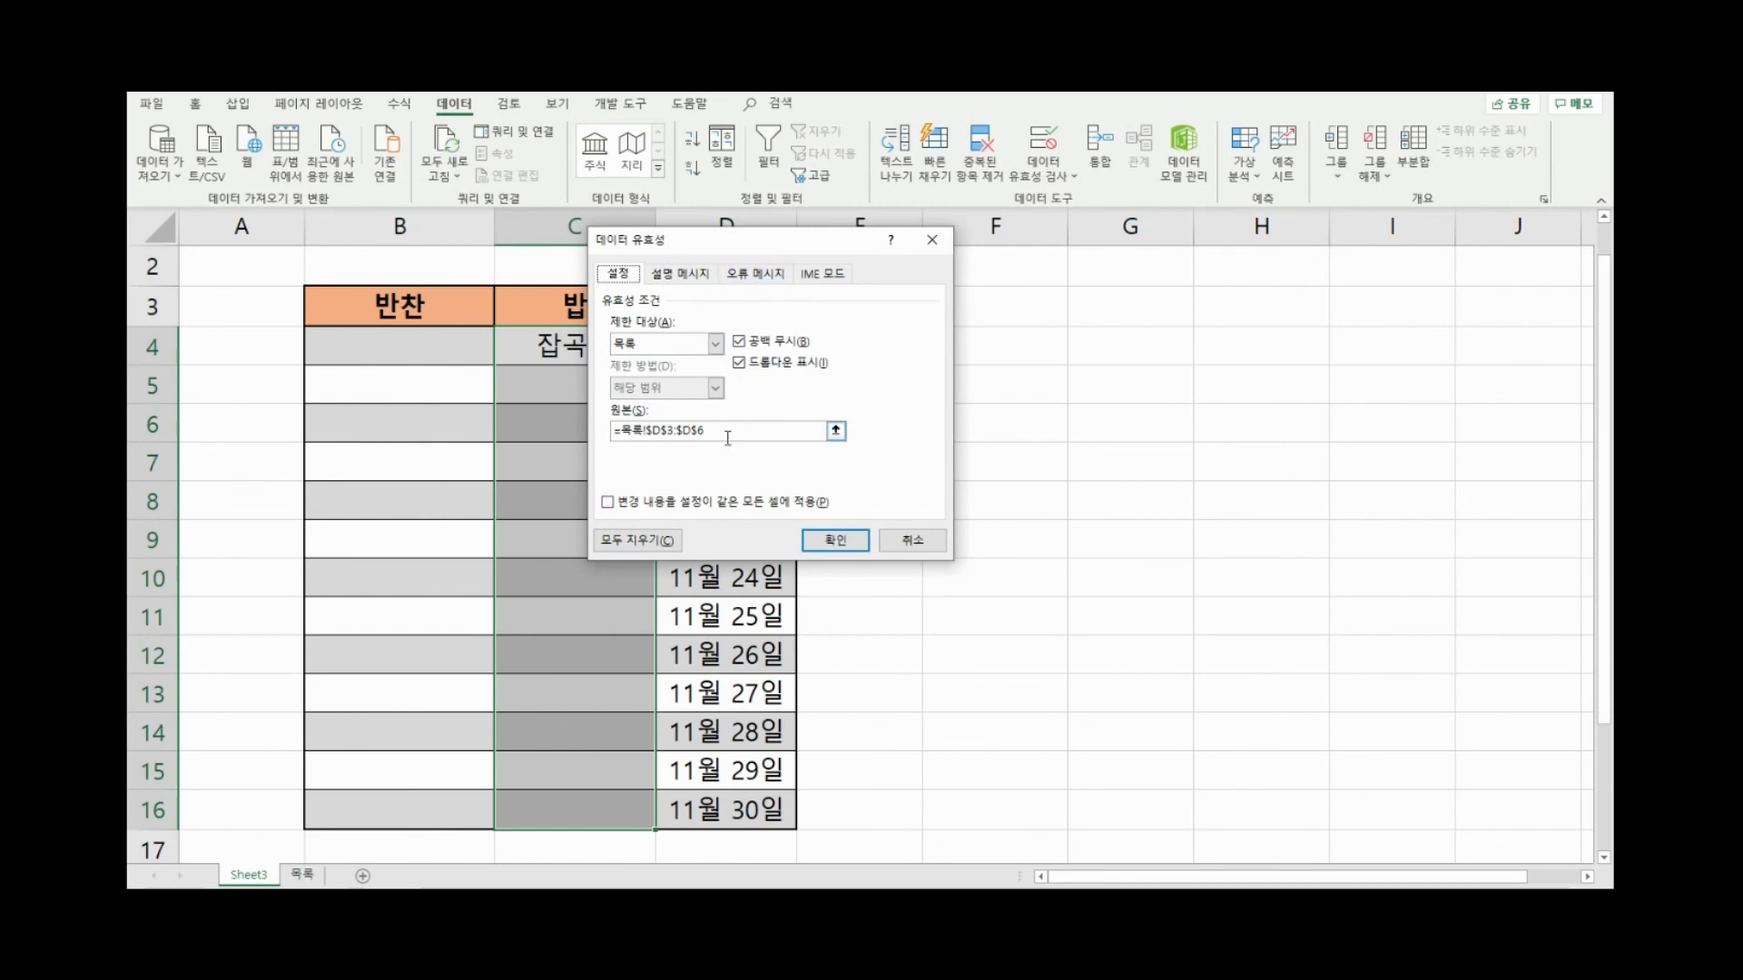
left_click(639, 542)
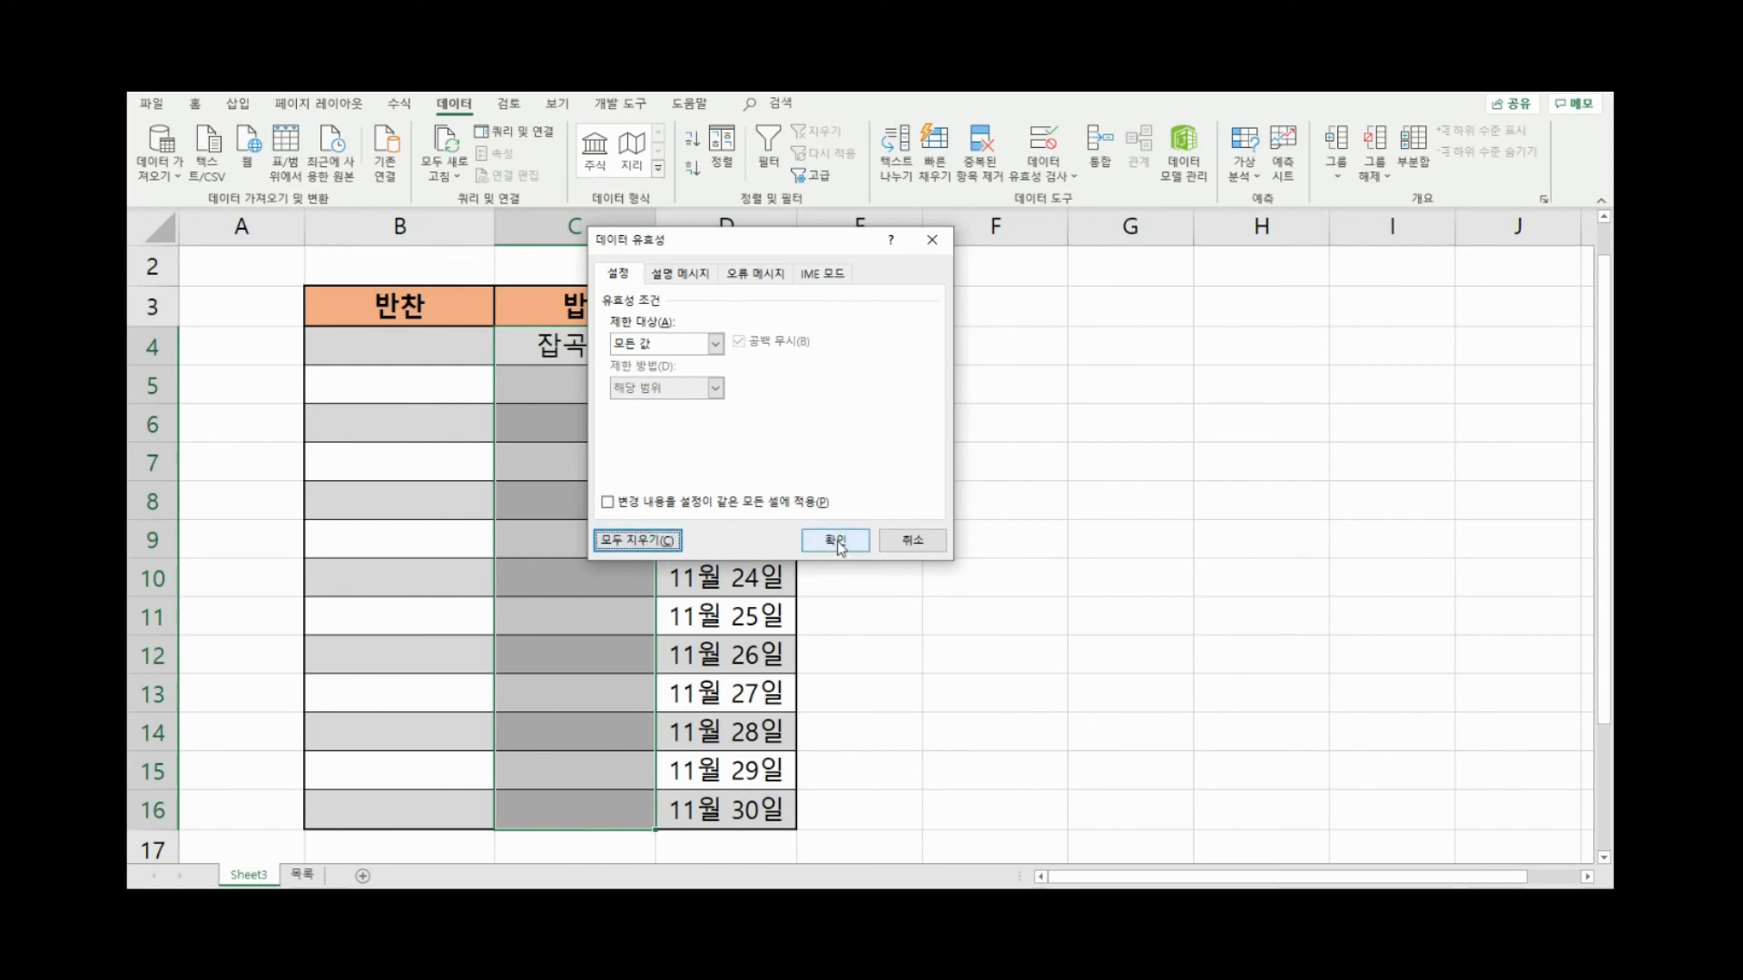
left_click(834, 537)
Check the rice cells below C4 for dropdown lists and compare them with side-dish cell B5
left_click(586, 380)
left_click(622, 411)
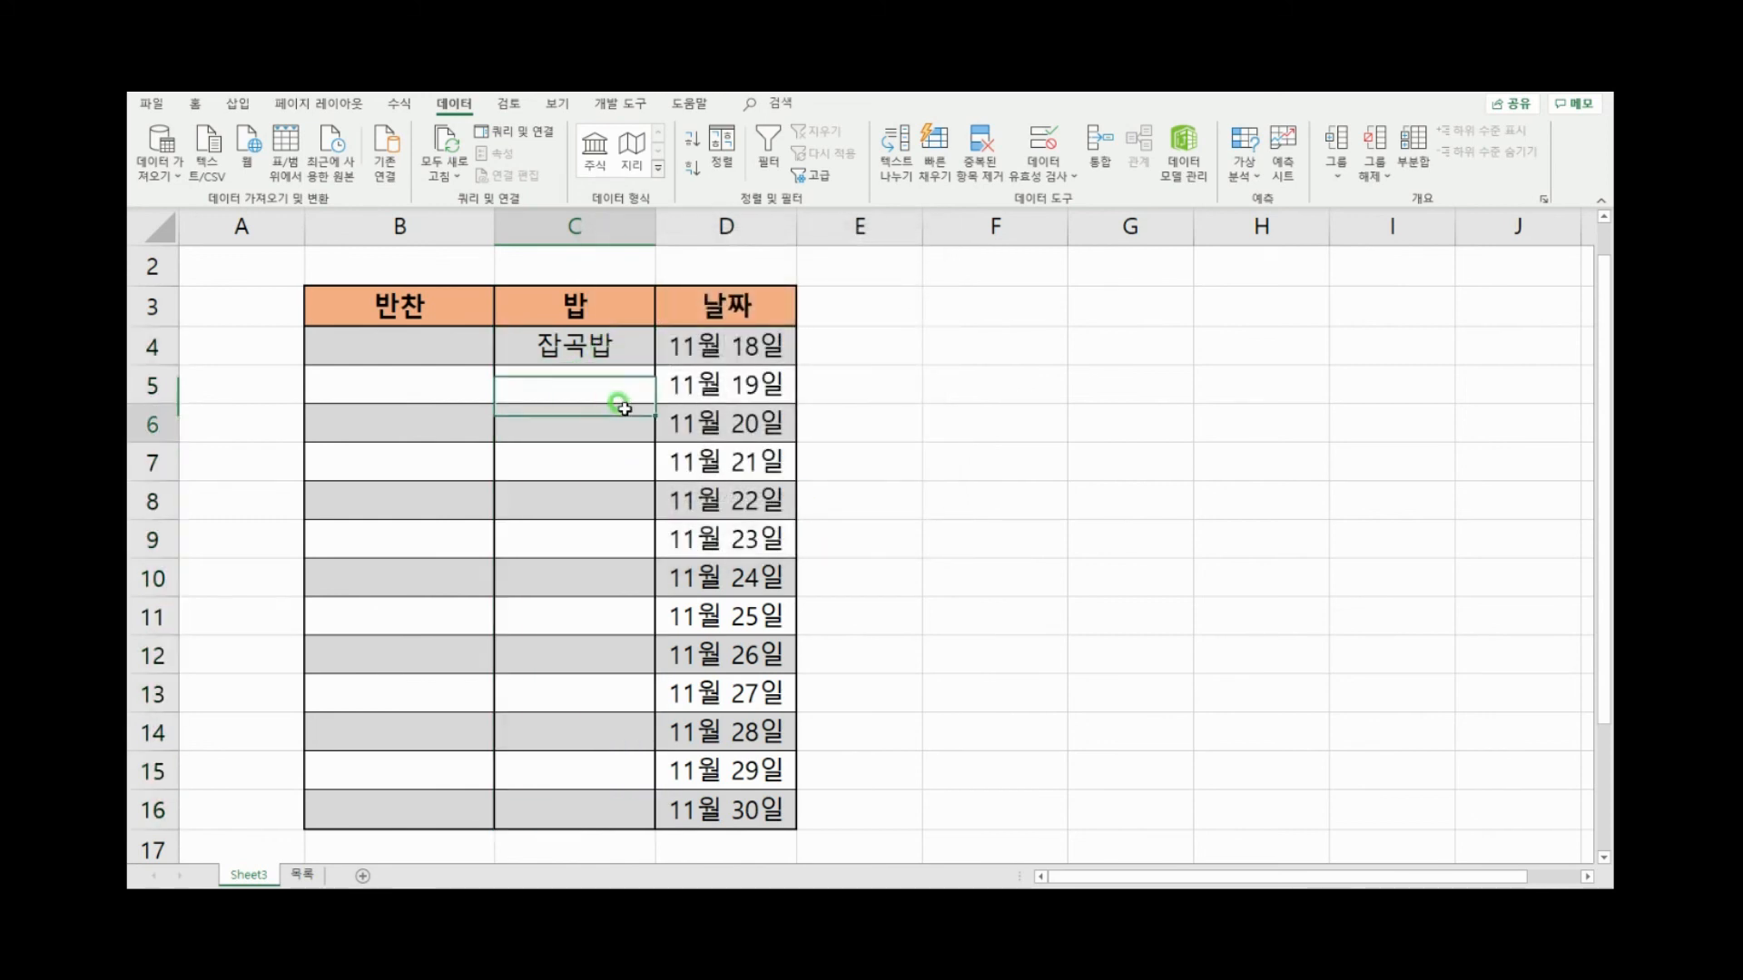
left_click_drag(615, 454, 603, 376)
left_click(604, 377)
left_click(604, 459)
left_click(609, 409)
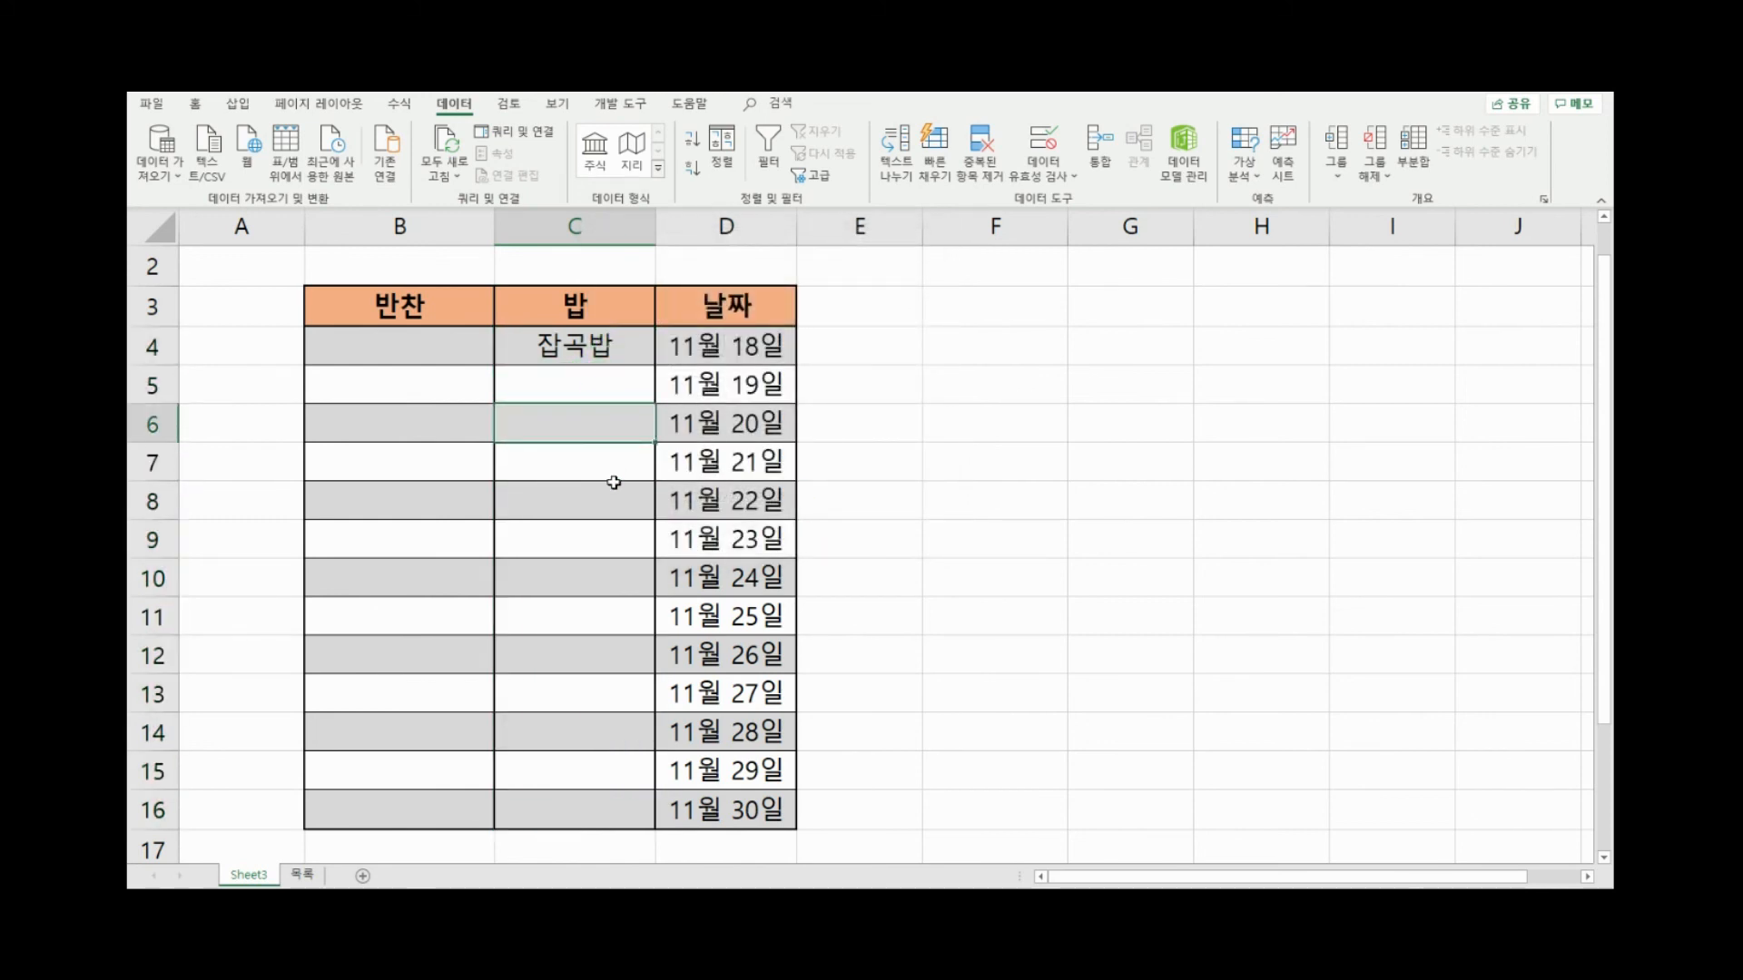
left_click(611, 393)
left_click(612, 488)
left_click(622, 377)
left_click(474, 387)
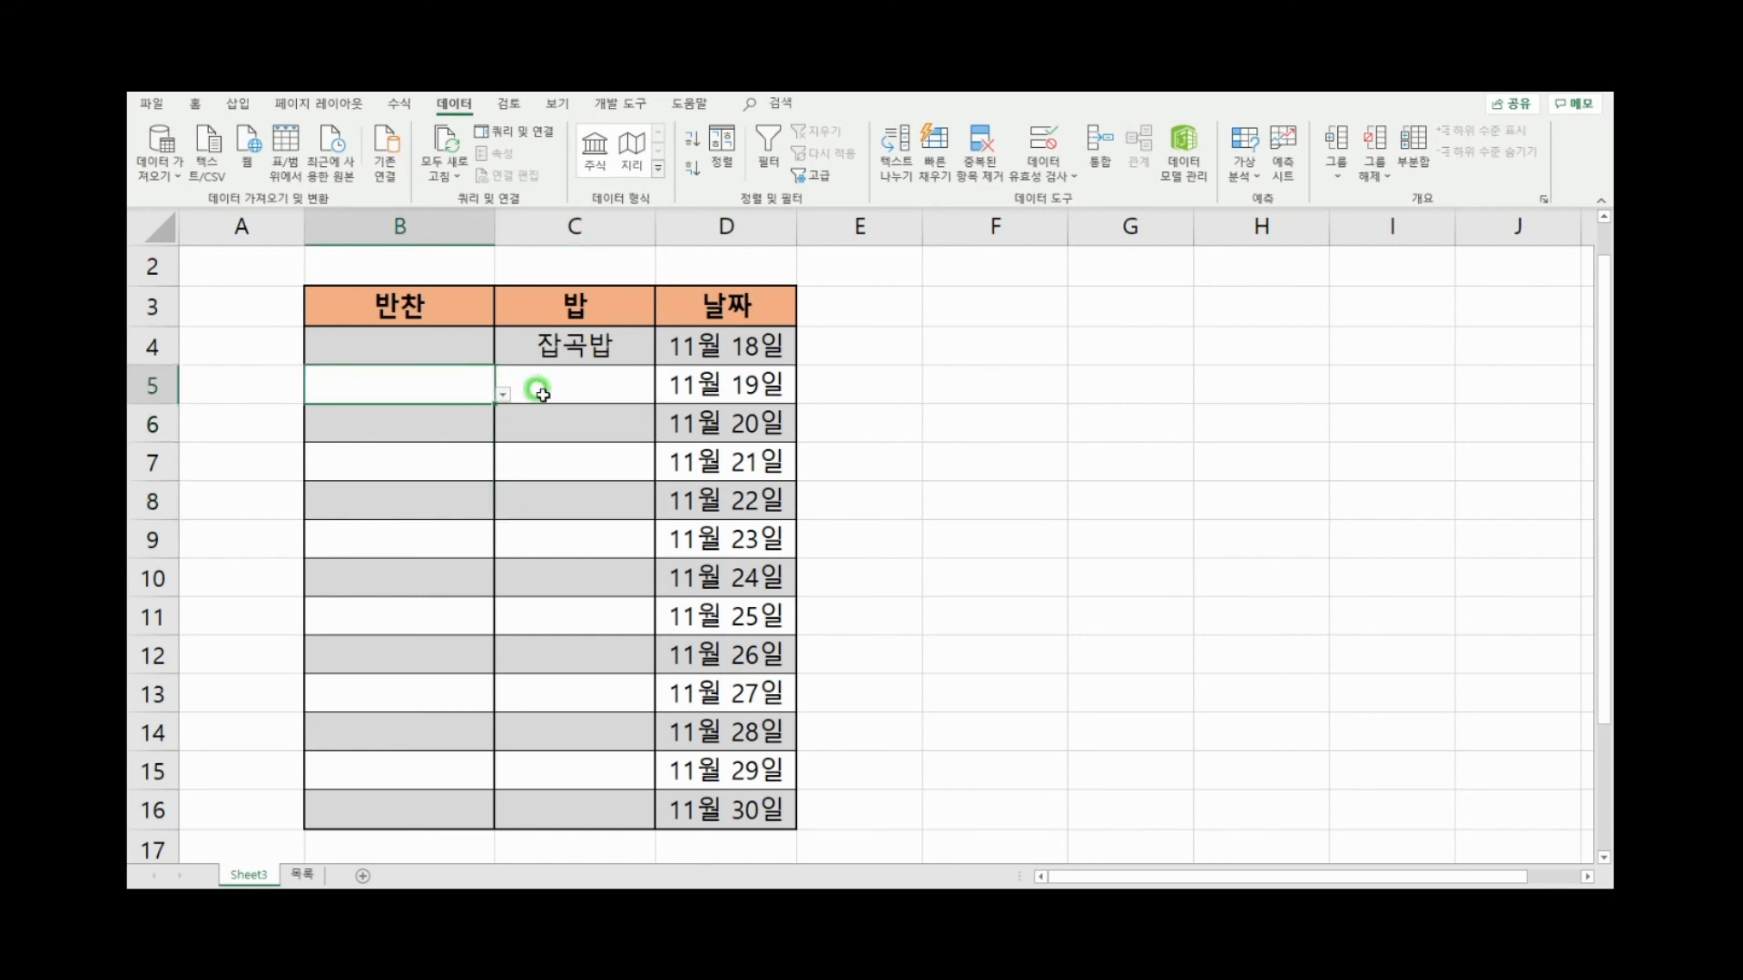
Enter 자꼭밥 in cell C5 as a test of free entry and delete it again
left_click(570, 388)
type("자꼭밥")
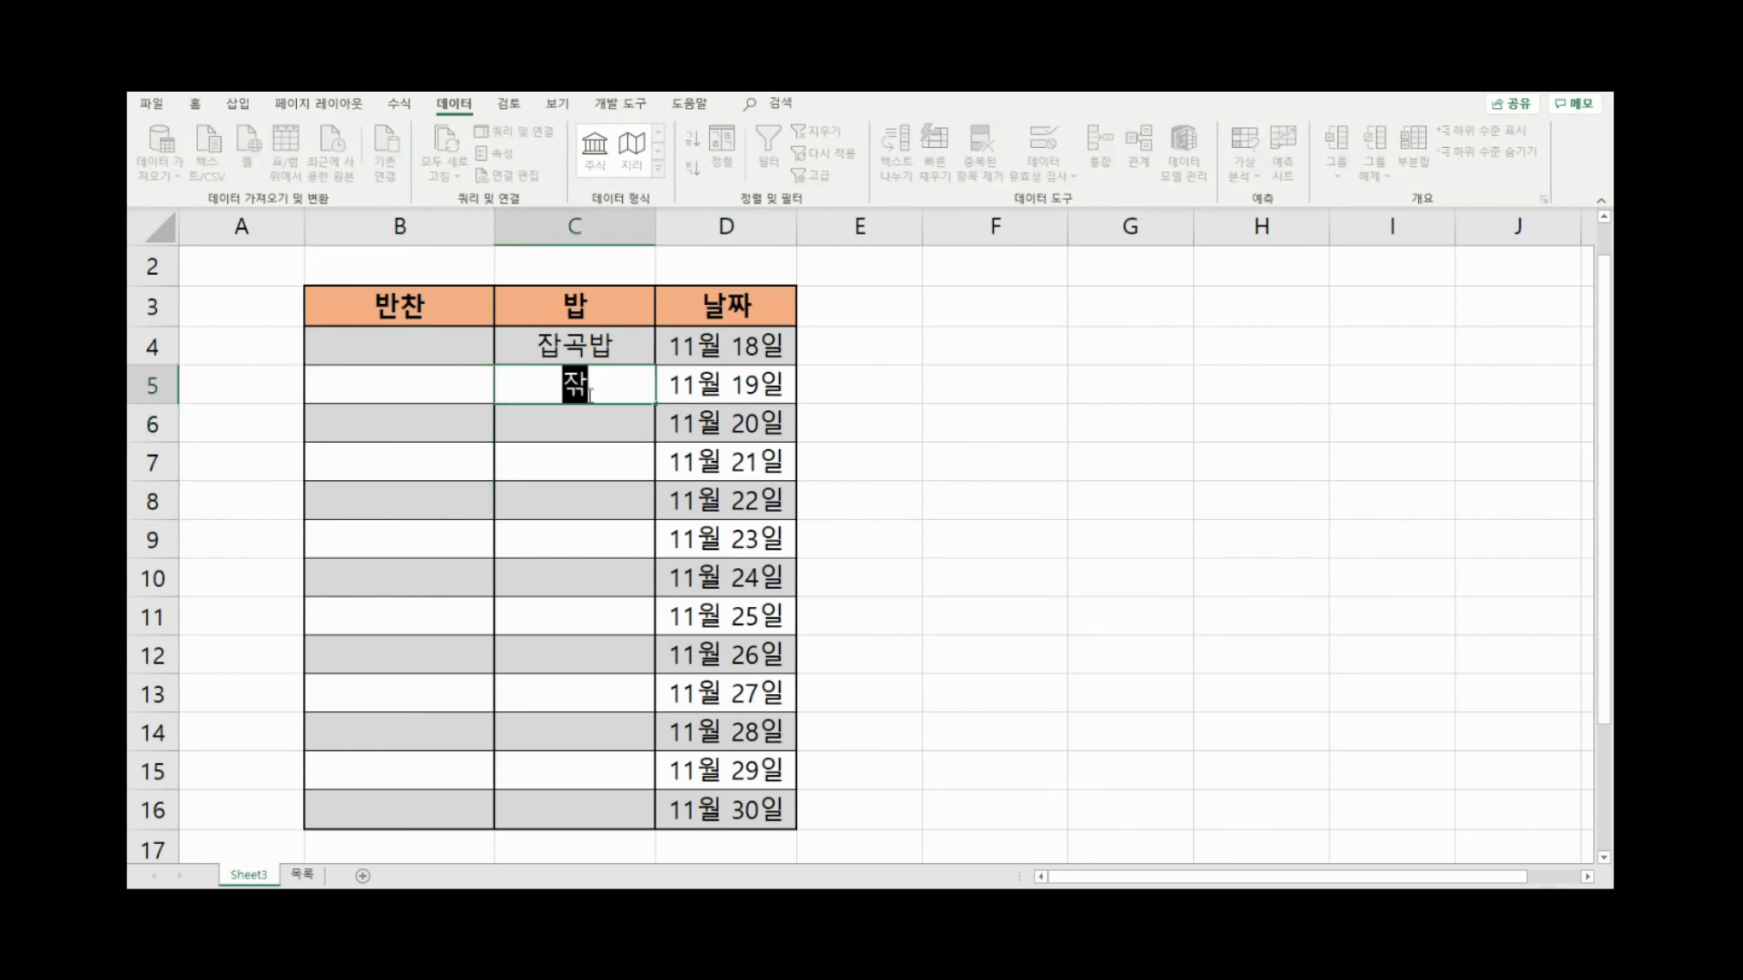
key("Return")
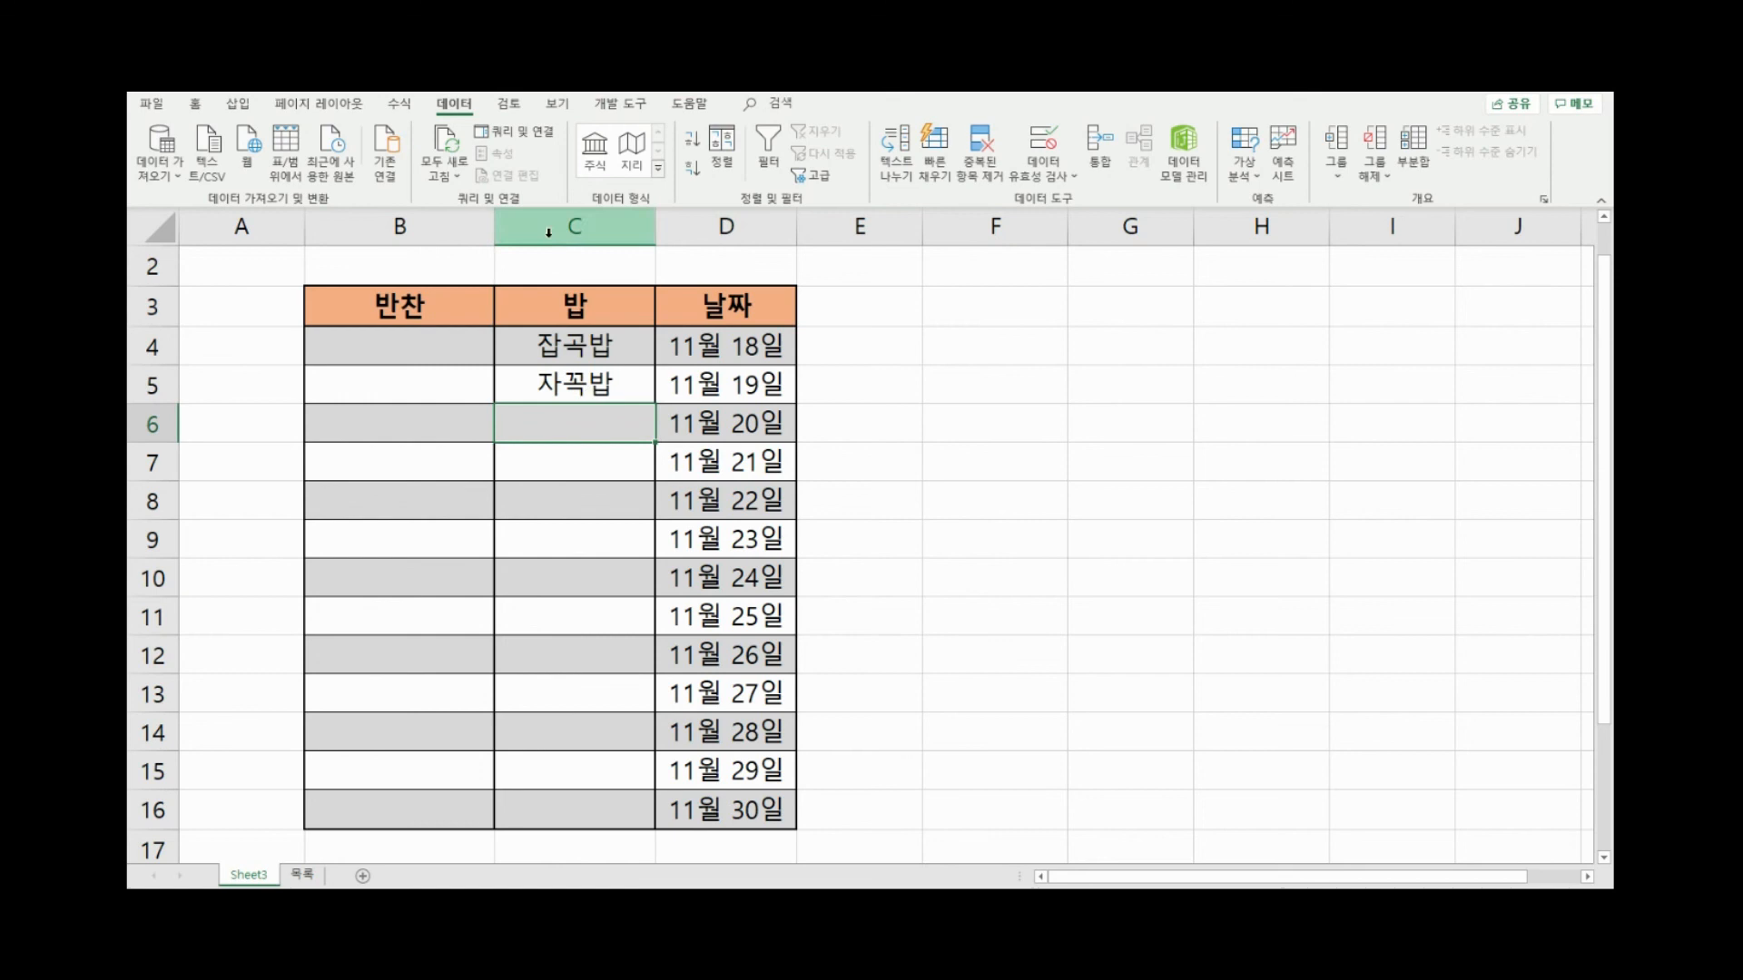
left_click(597, 381)
key("Delete")
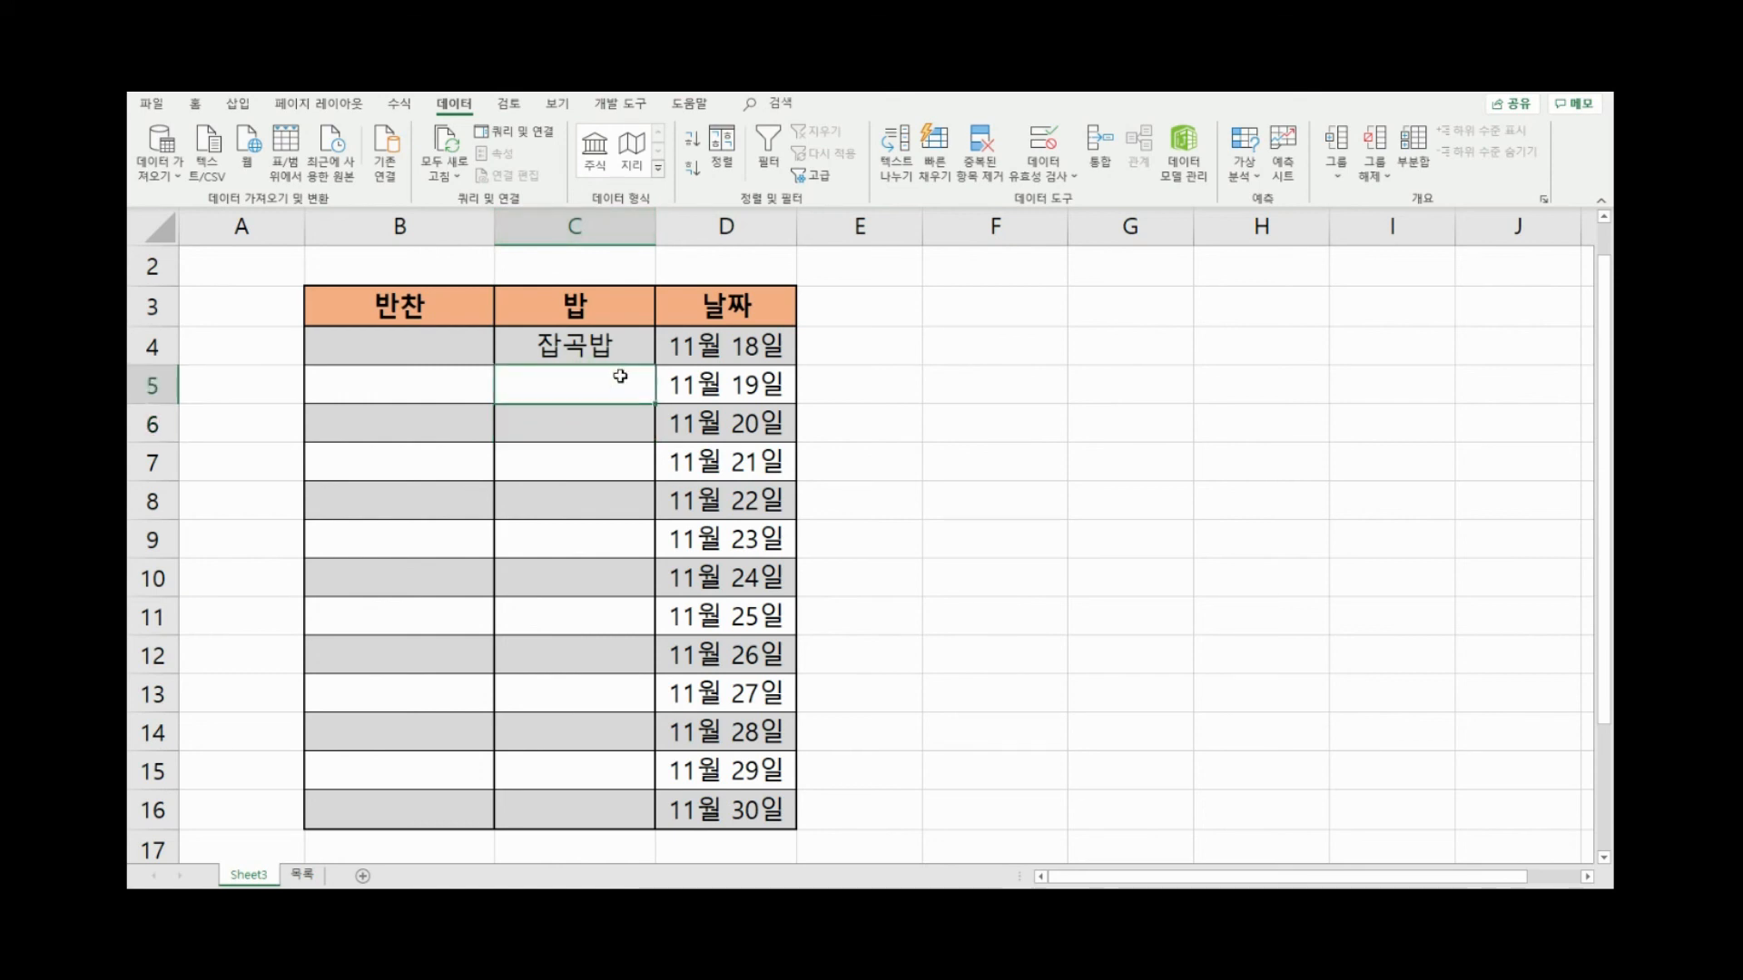
left_click(773, 435)
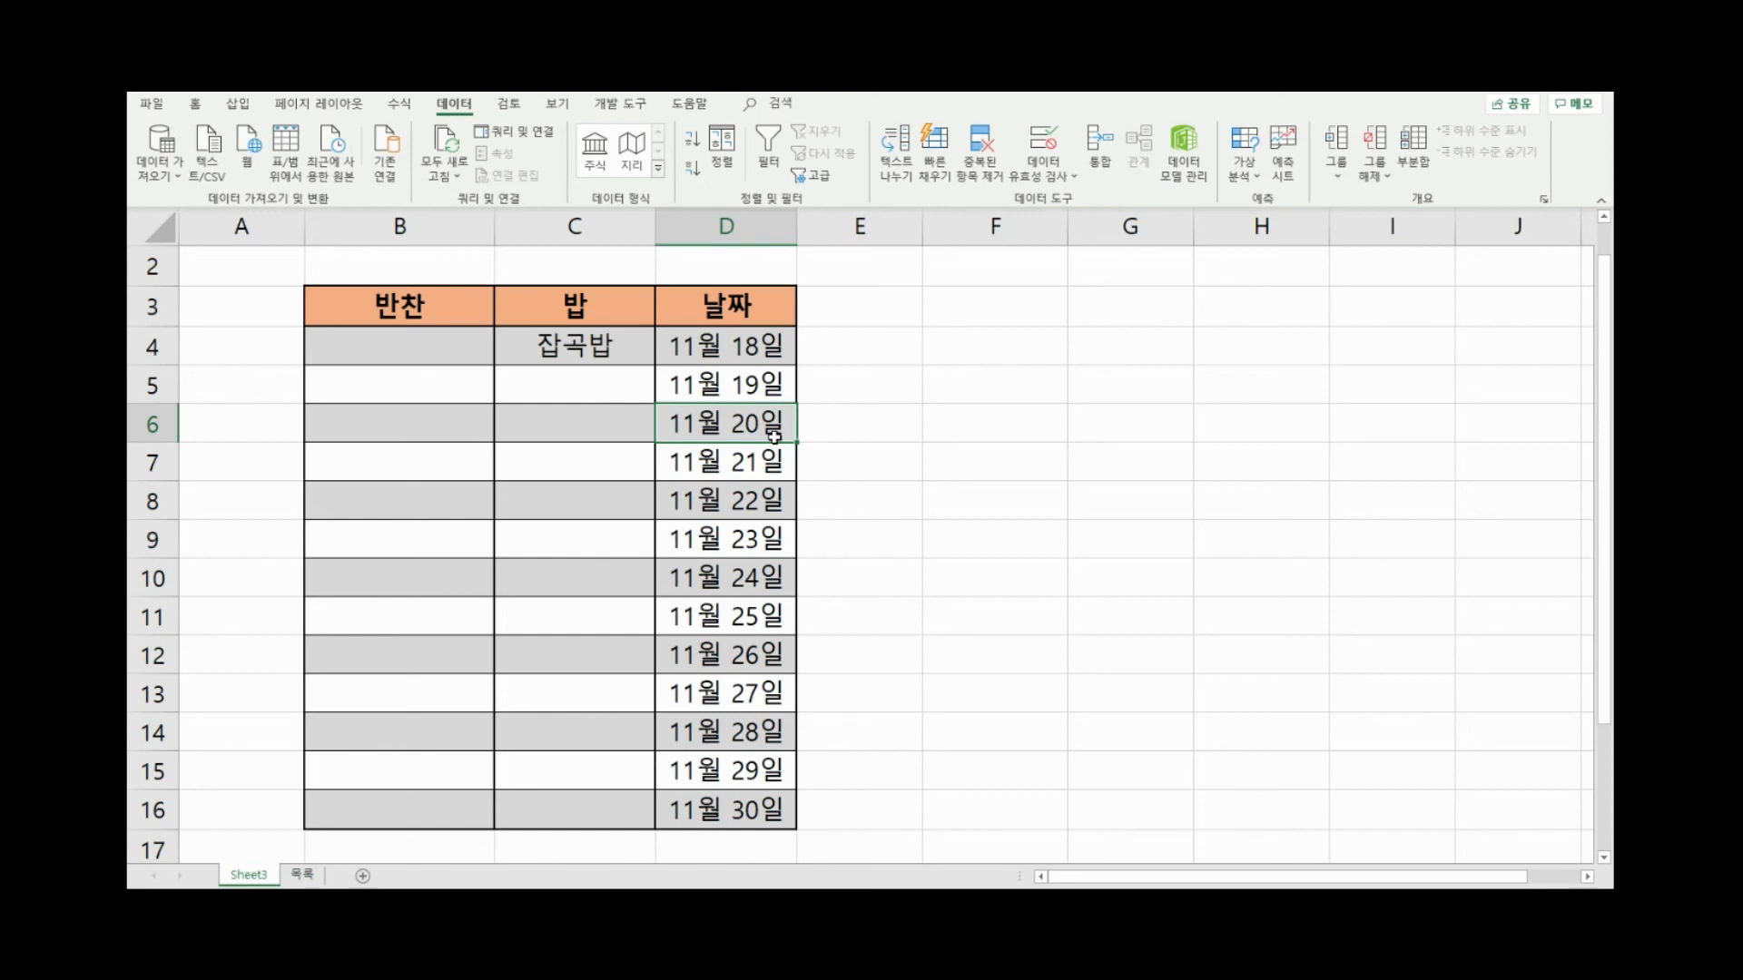
scroll(774, 436, "up", 1)
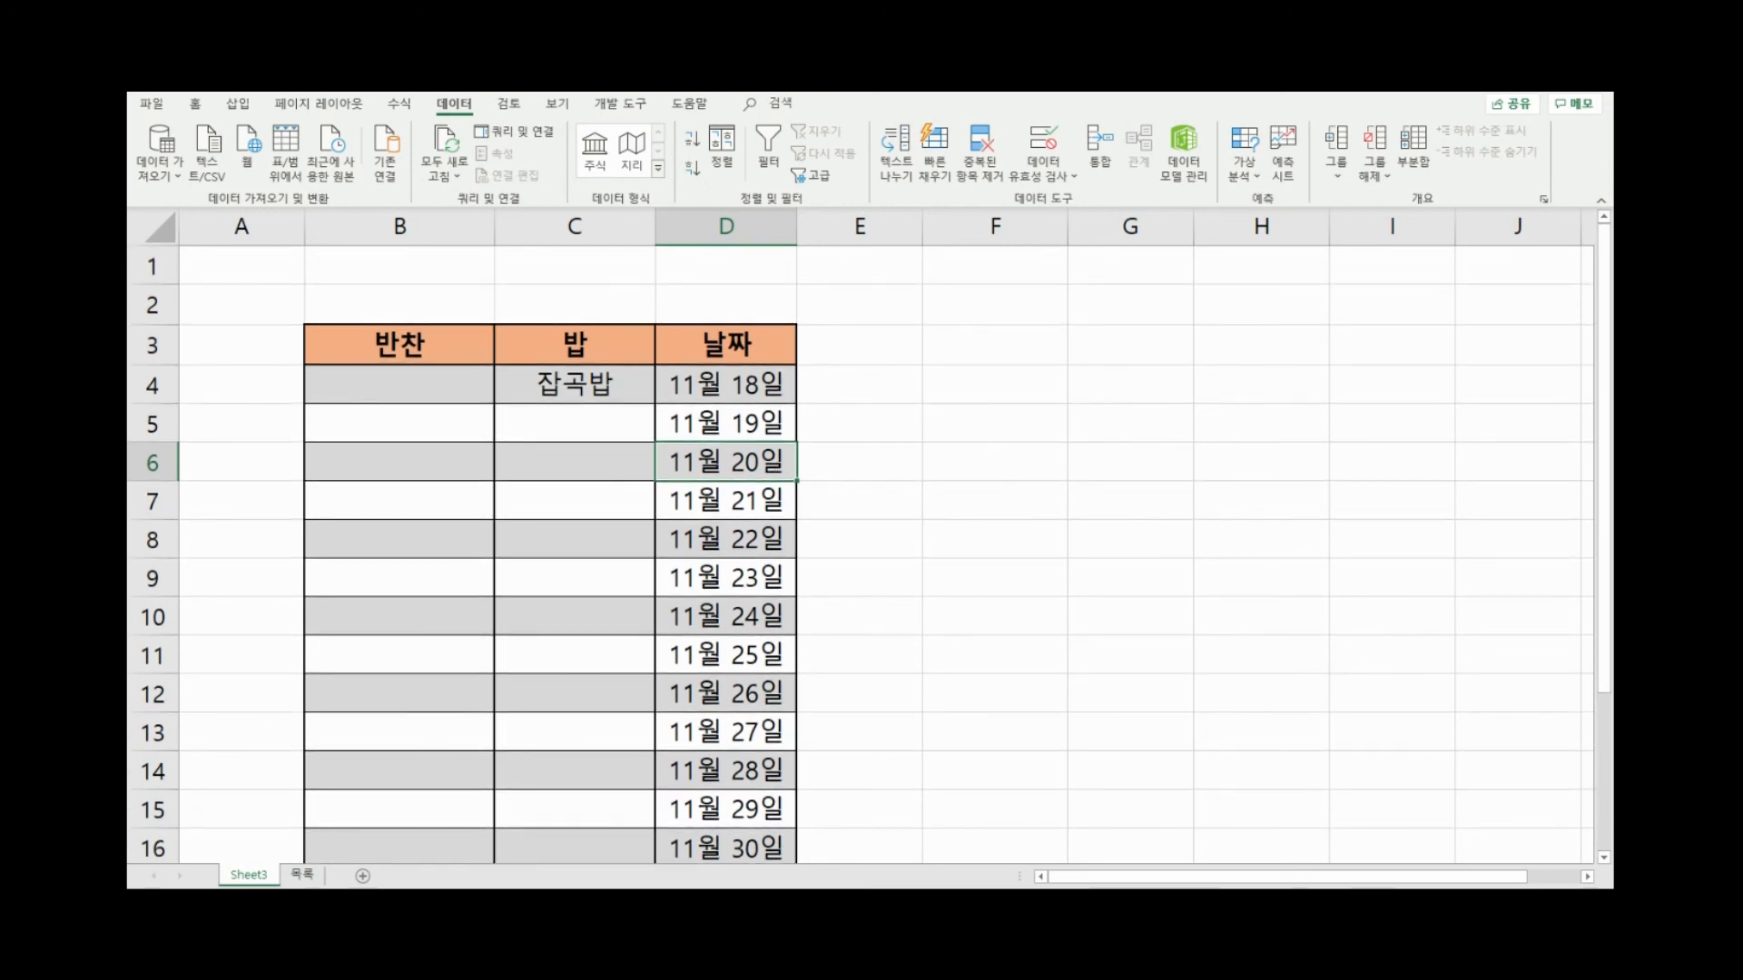